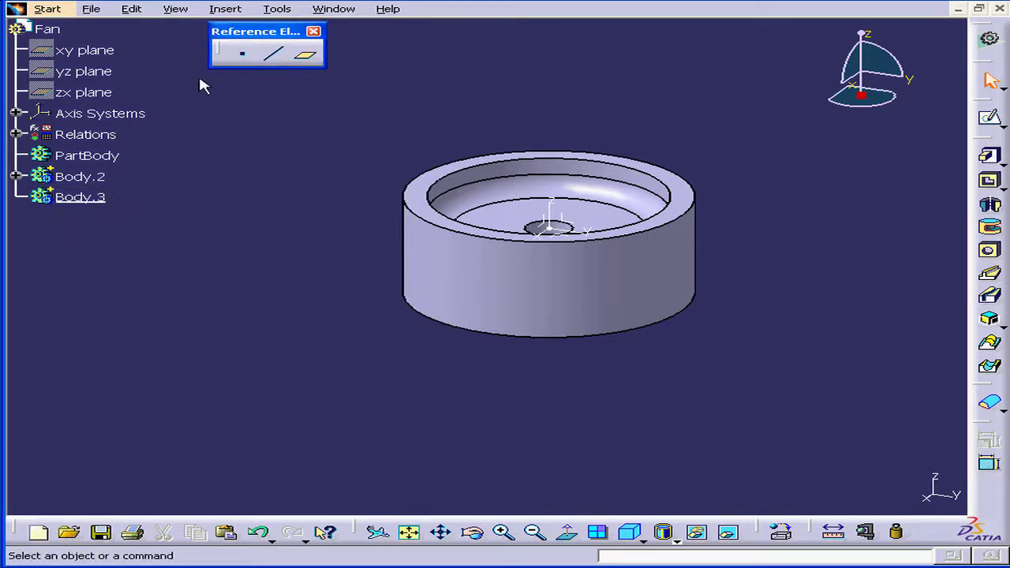
Step: Insert a geometrical set named Set-01 under Fan and switch to the Wireframe and Surface Design workbench
click(229, 9)
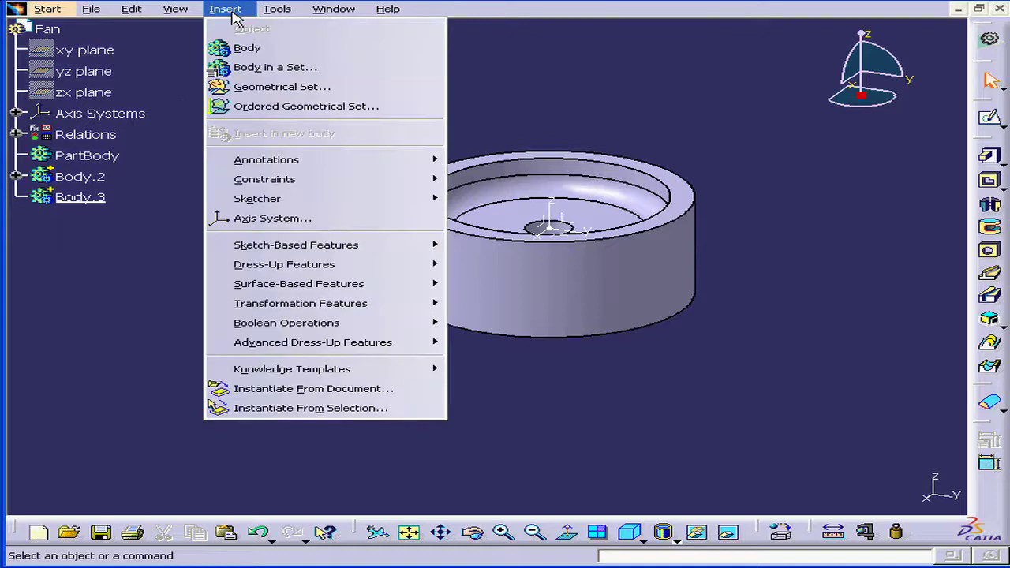
click(290, 87)
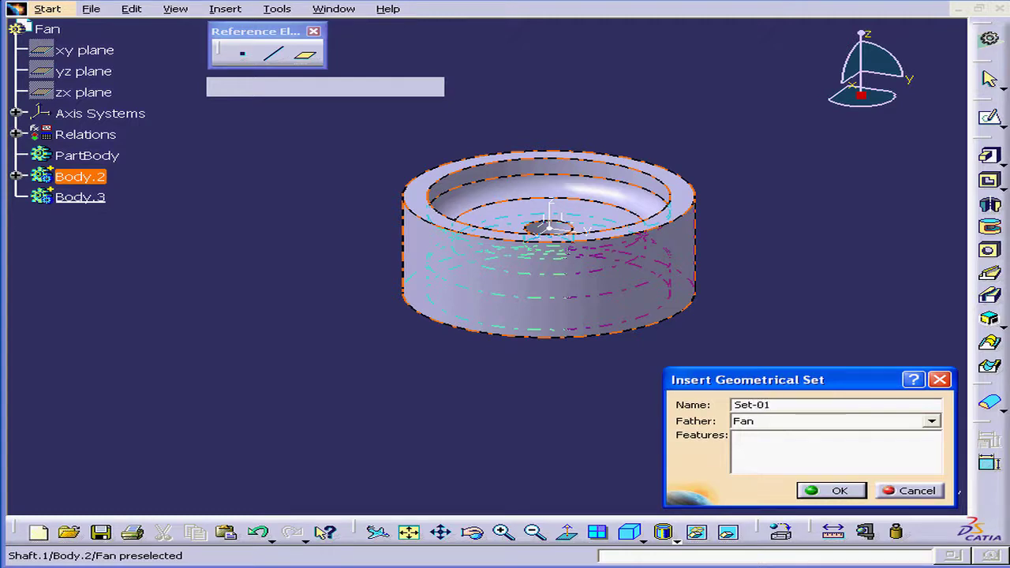
click(837, 491)
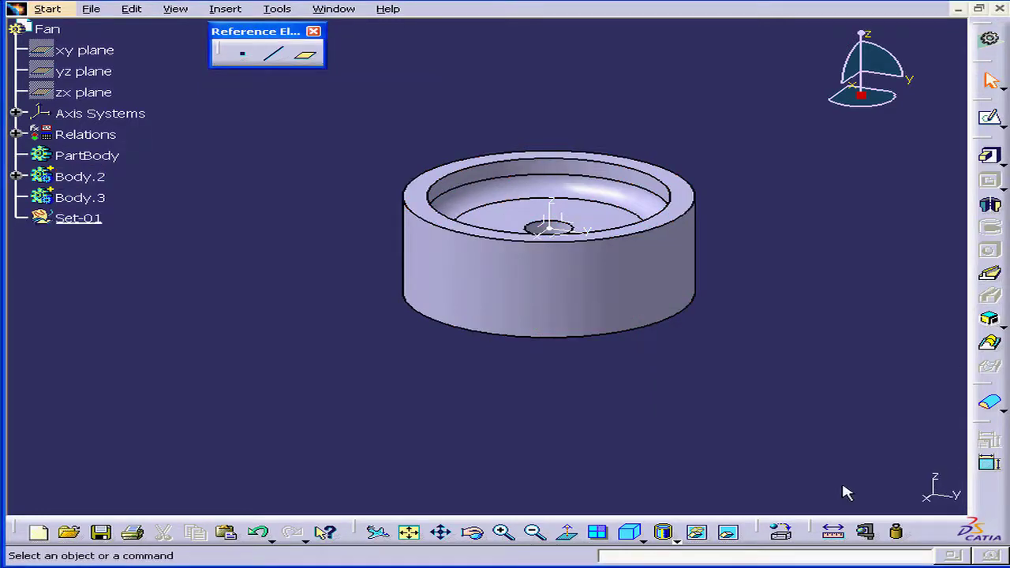
click(989, 40)
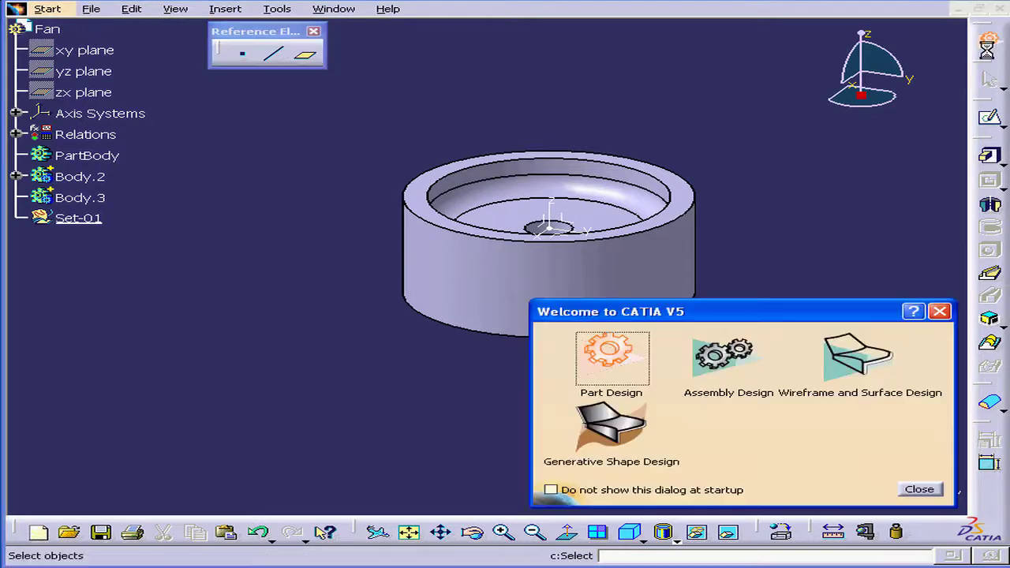
click(878, 377)
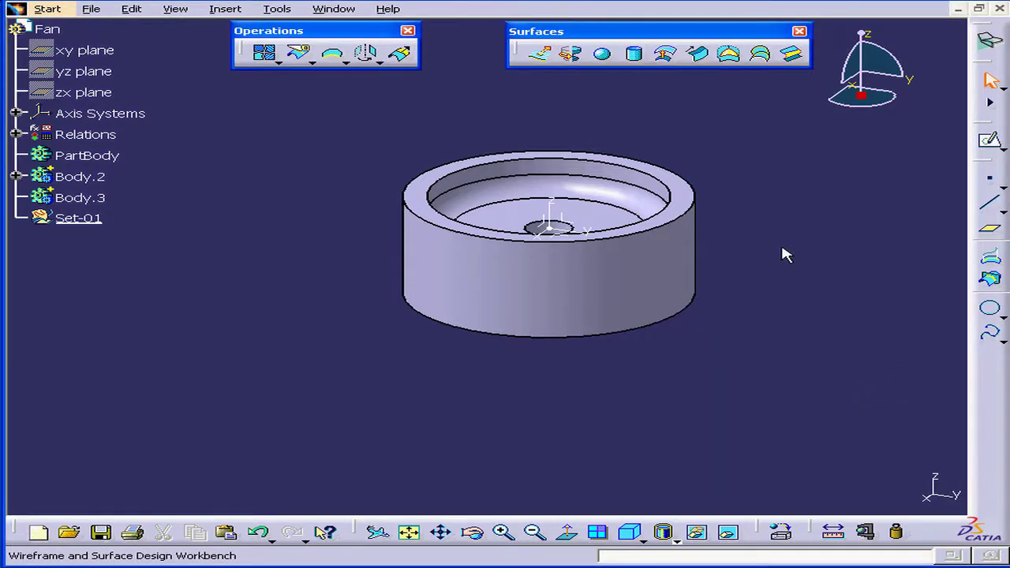
Step: Create a reference plane offset 300 mm from the YZ plane of the absolute axis system
click(992, 230)
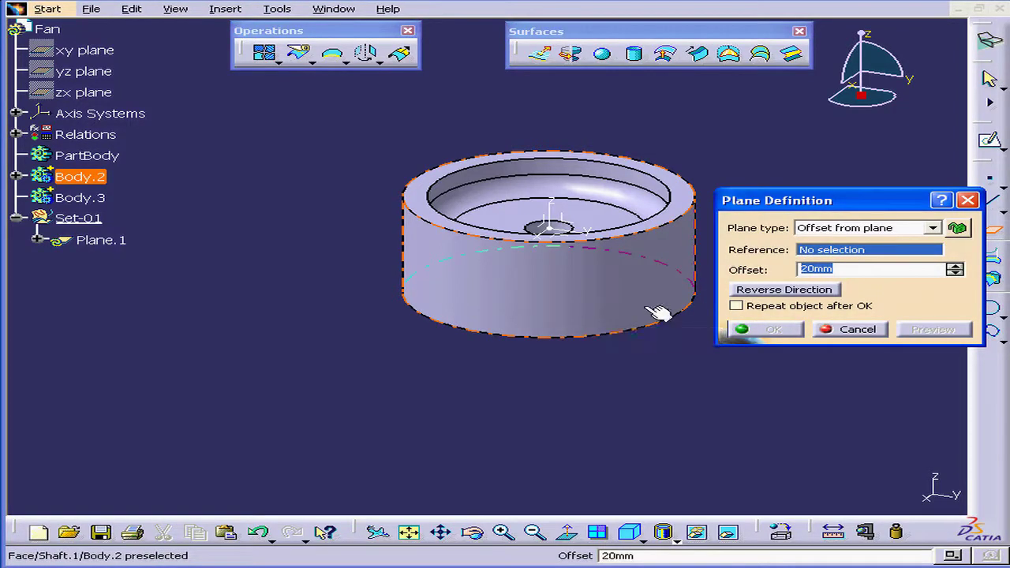
click(567, 224)
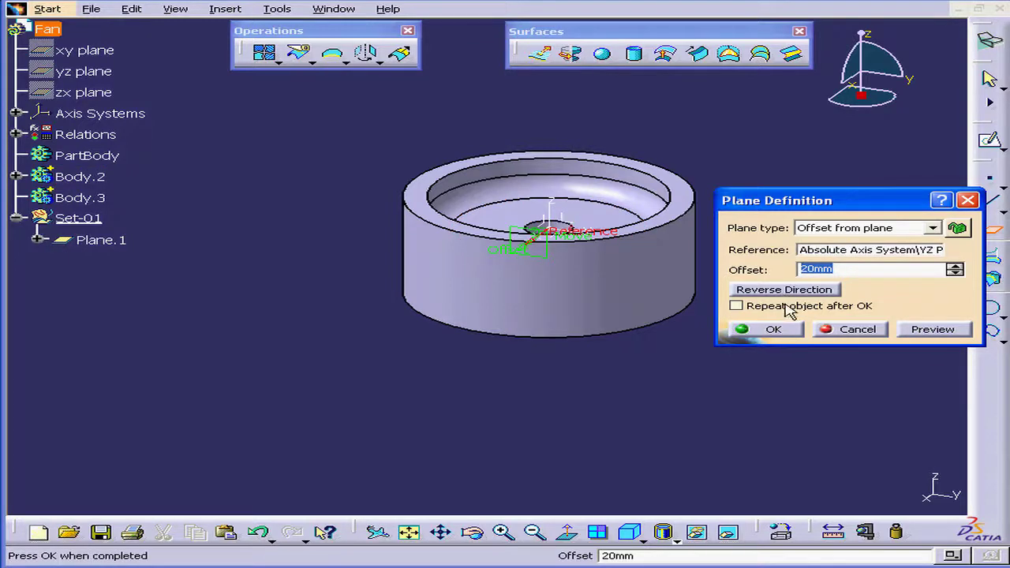
text(3)
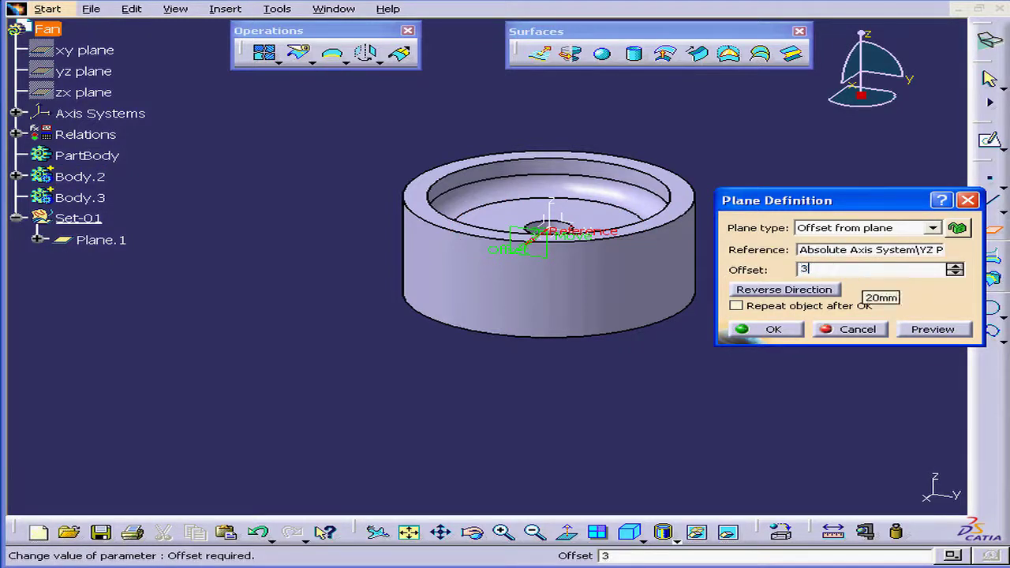
text(00)
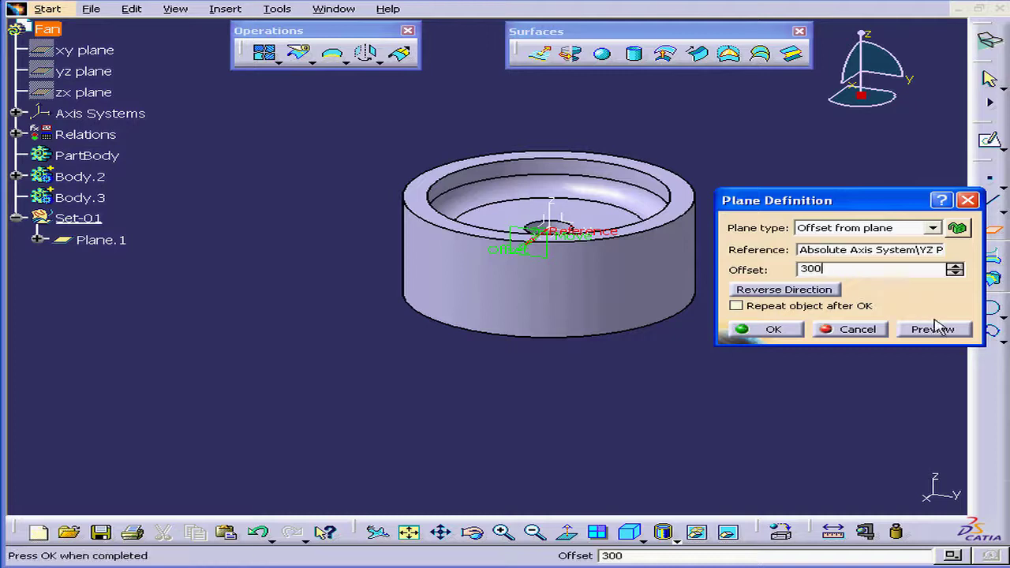
click(933, 329)
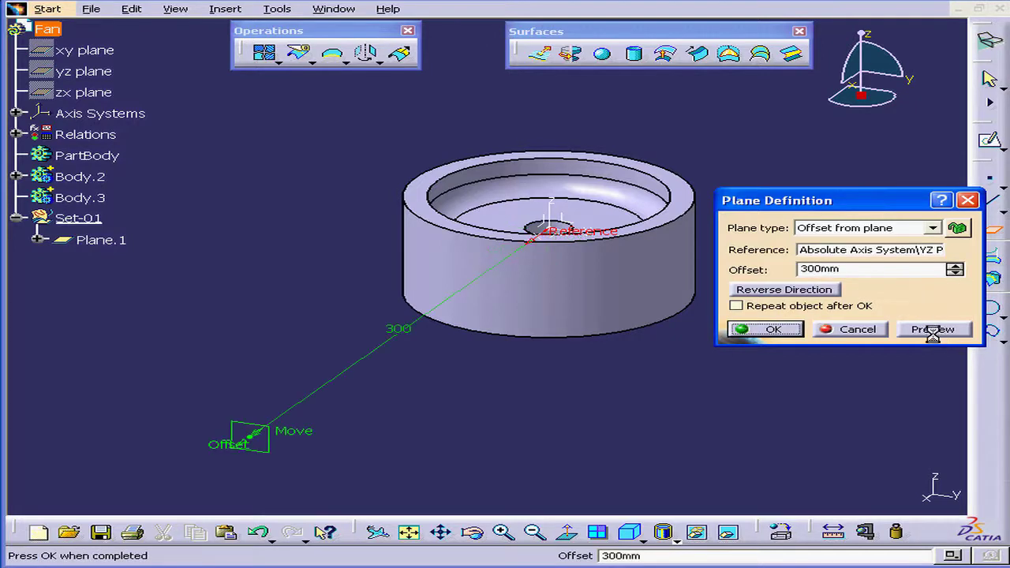
click(773, 330)
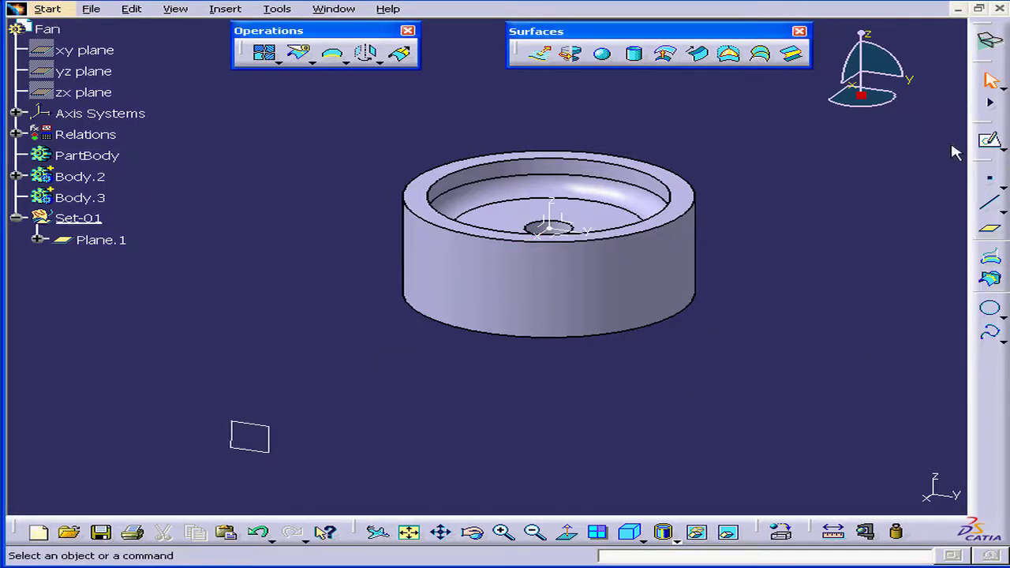
Step: Start a sketch on the new plane offset from the YZ plane
click(990, 141)
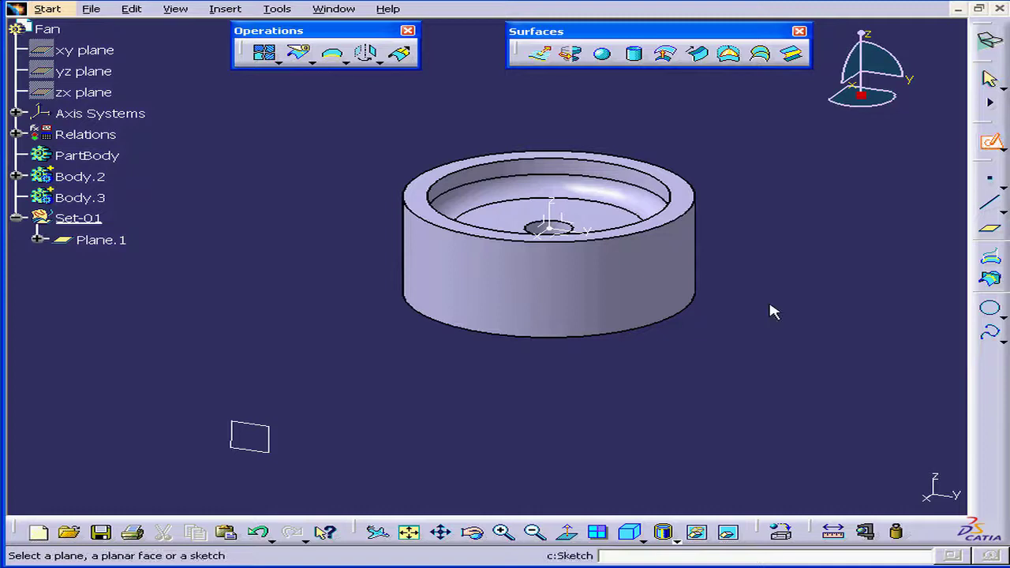
click(283, 449)
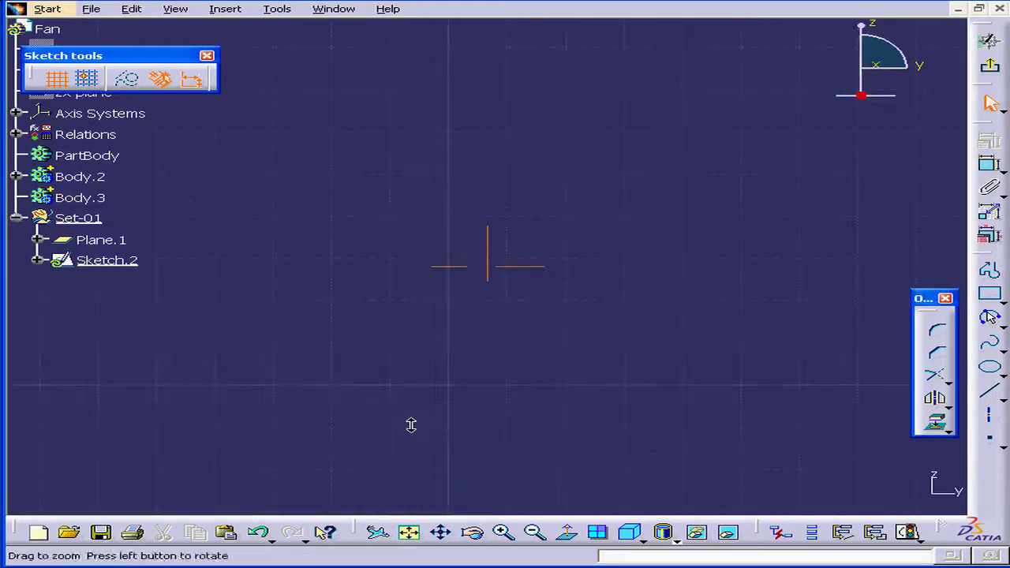
click(413, 531)
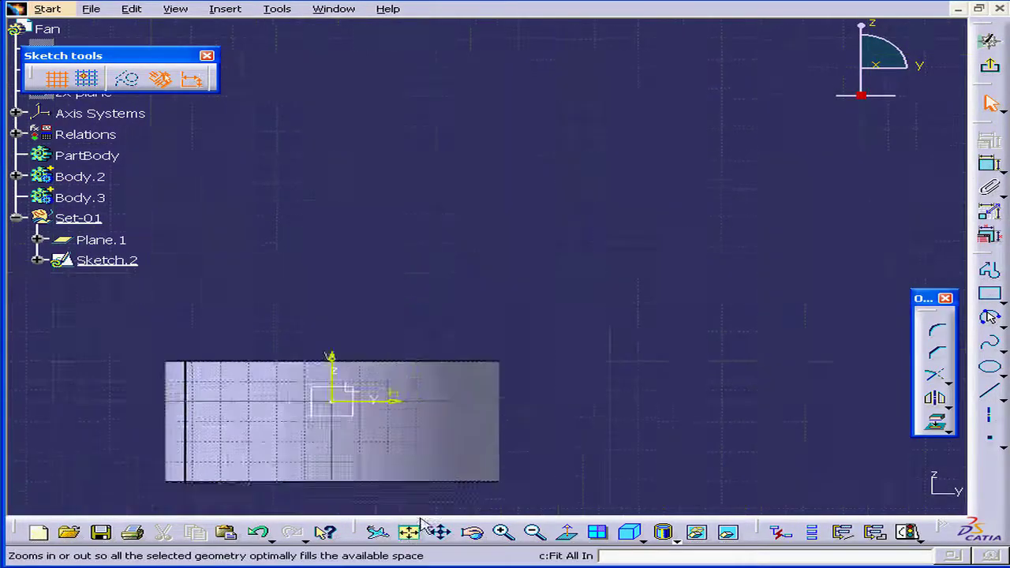
mouse_move(442, 445)
middle_down()
mouse_move(548, 361)
mouse_move(492, 402)
mouse_move(576, 316)
mouse_move(580, 345)
mouse_move(585, 216)
mouse_move(494, 264)
mouse_move(488, 241)
middle_up()
click(577, 317)
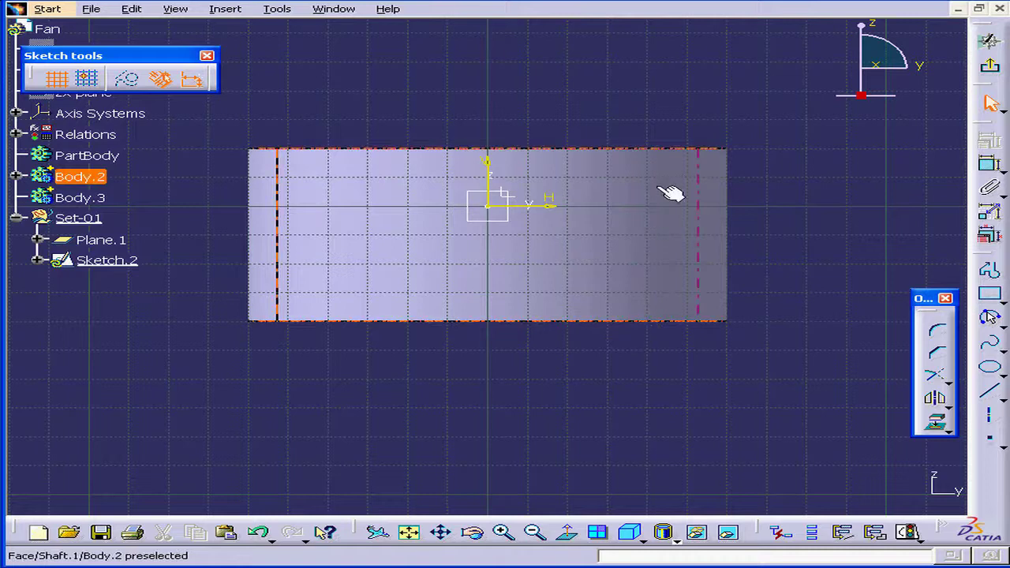
Step: Project the lower and upper edges of the cylindrical body into the sketch as construction elements
click(936, 424)
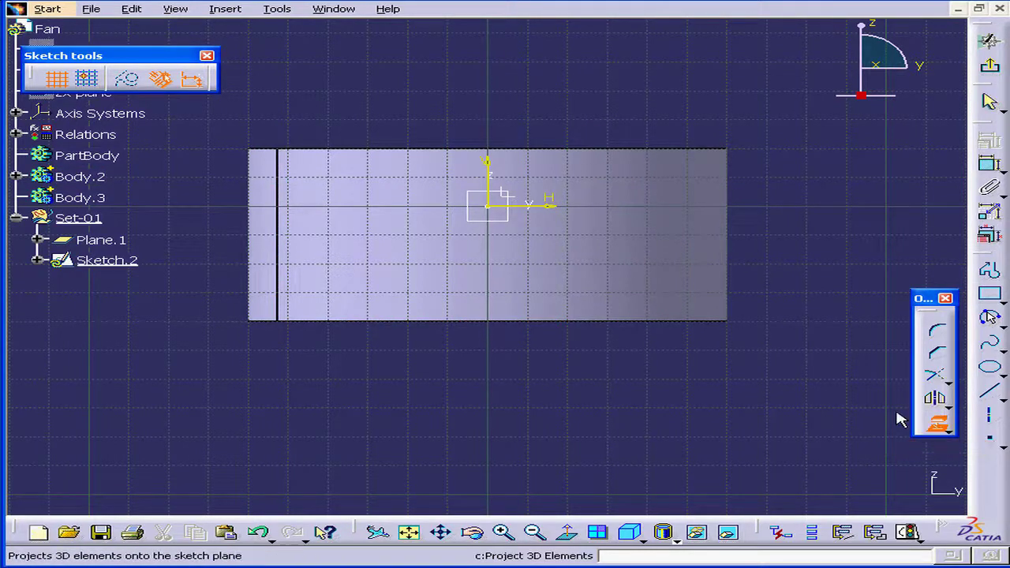
click(668, 321)
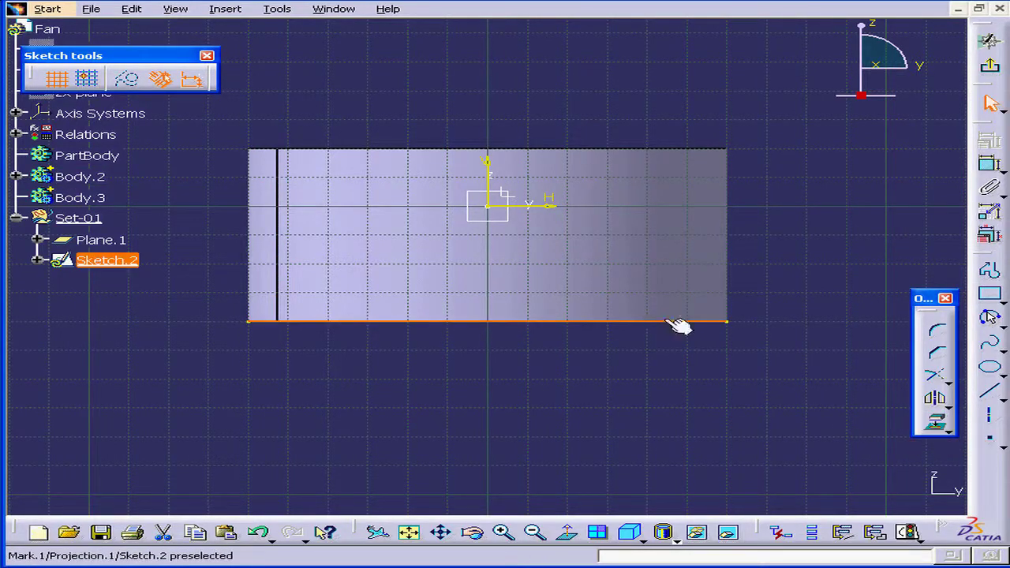
click(130, 80)
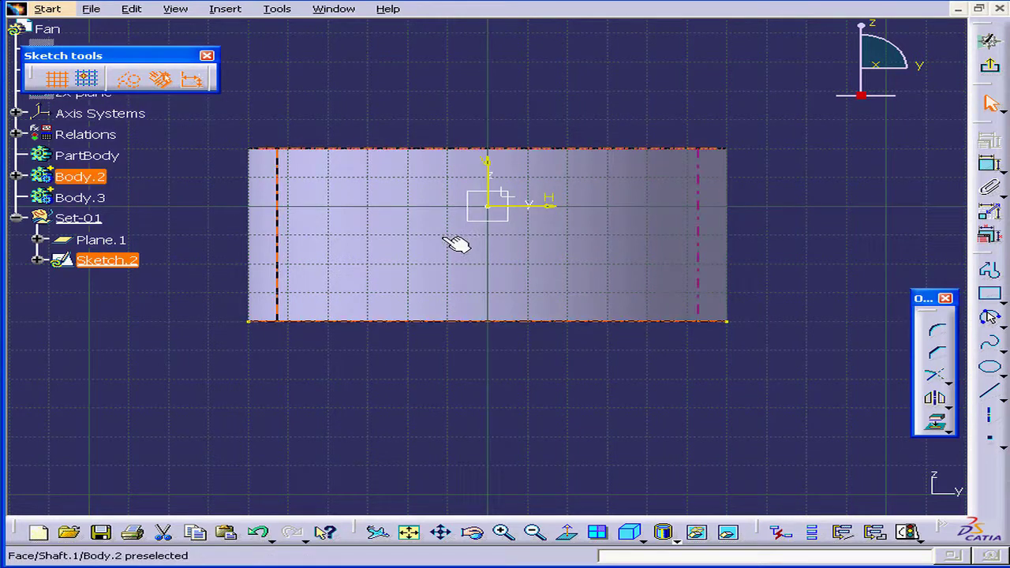
click(814, 304)
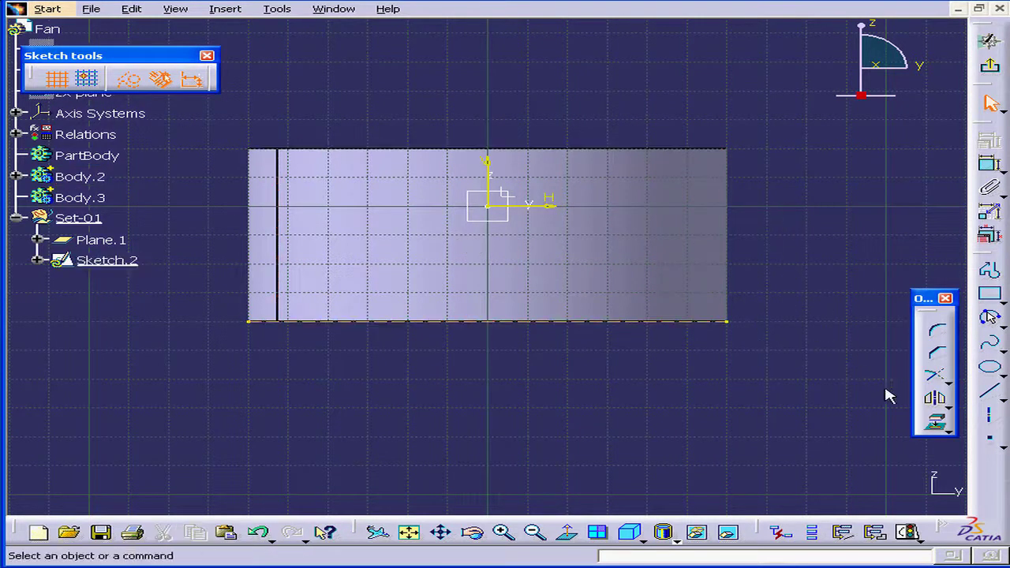
click(942, 425)
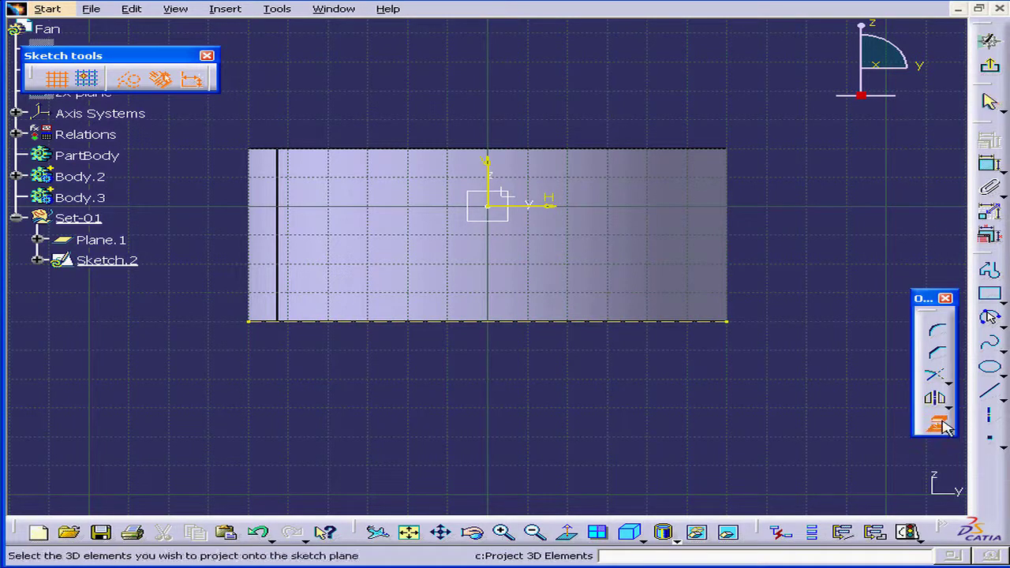
click(673, 149)
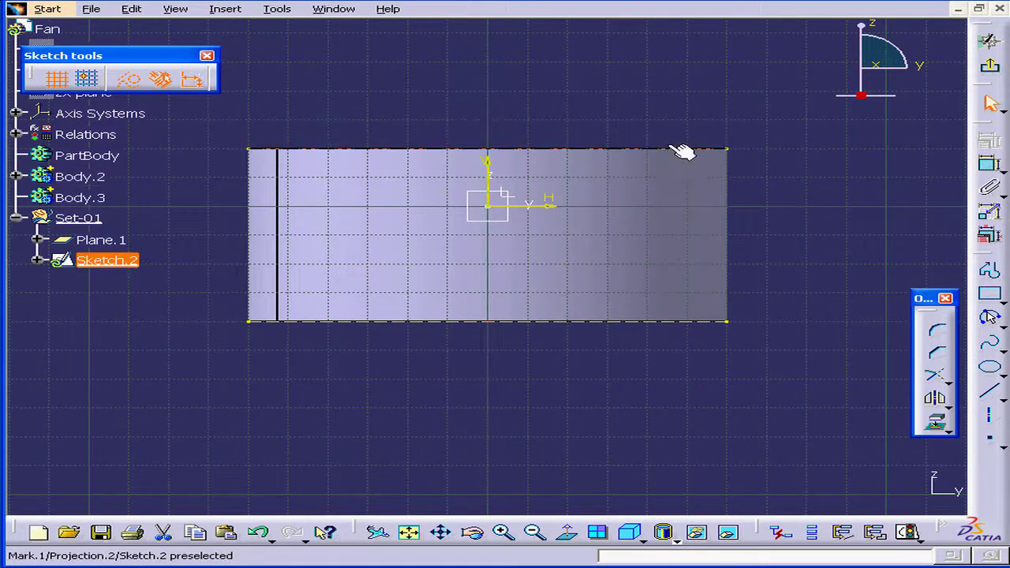
click(557, 114)
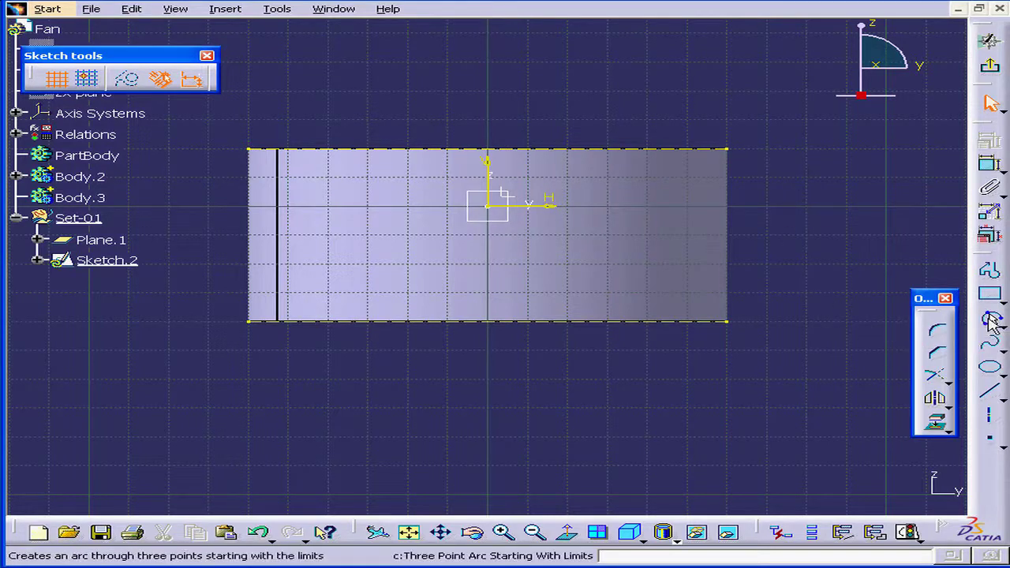
Step: Draw a three-point arc of about 77 mm radius from the lower projected line, near the vertical axis, to the upper projected line
click(991, 320)
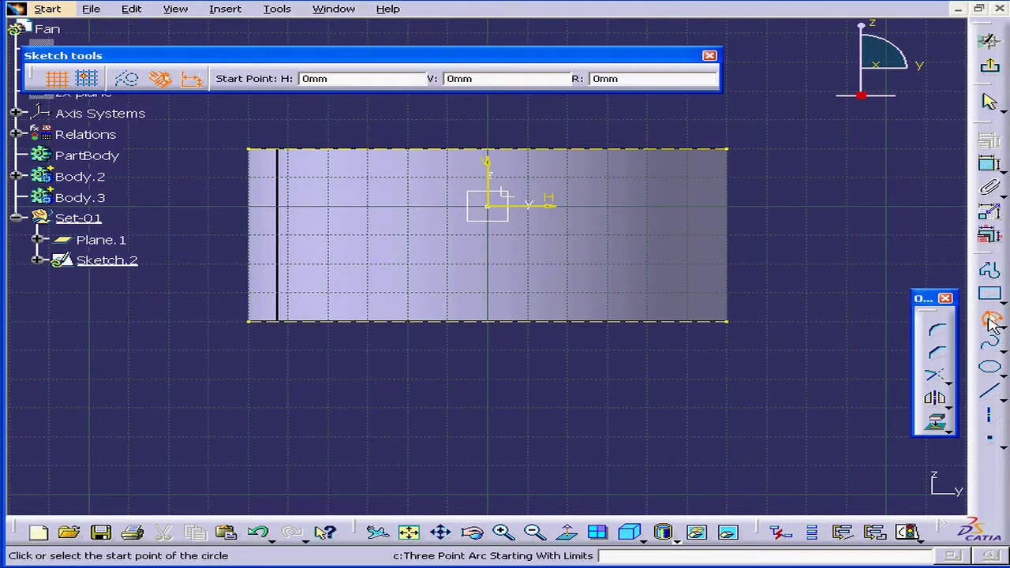
click(448, 321)
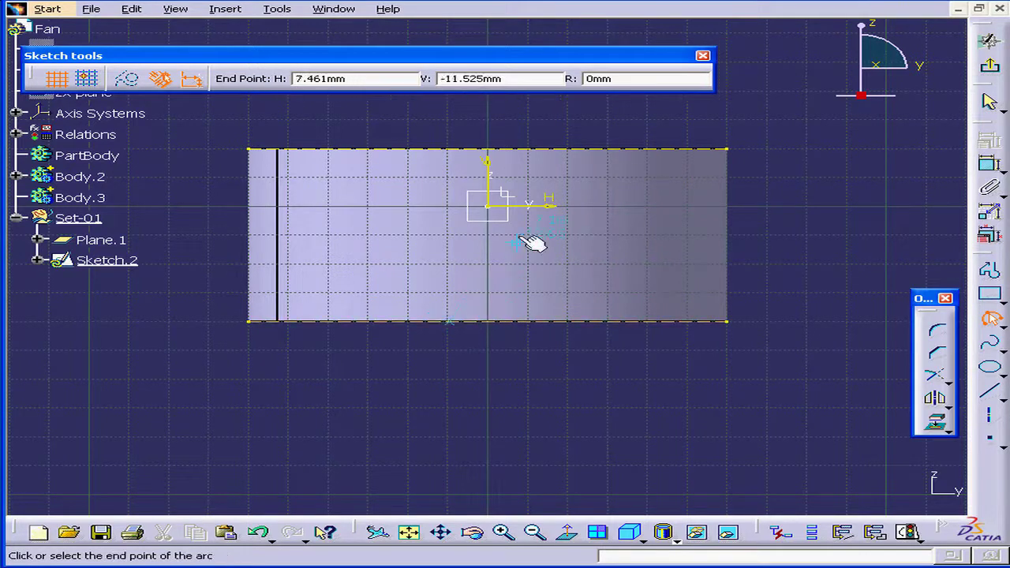
click(526, 149)
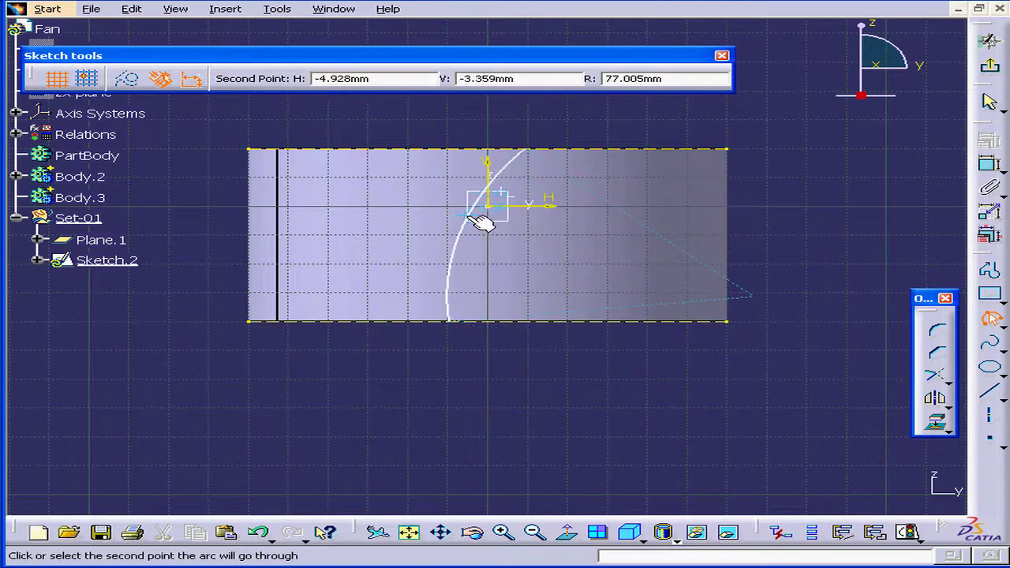
click(472, 217)
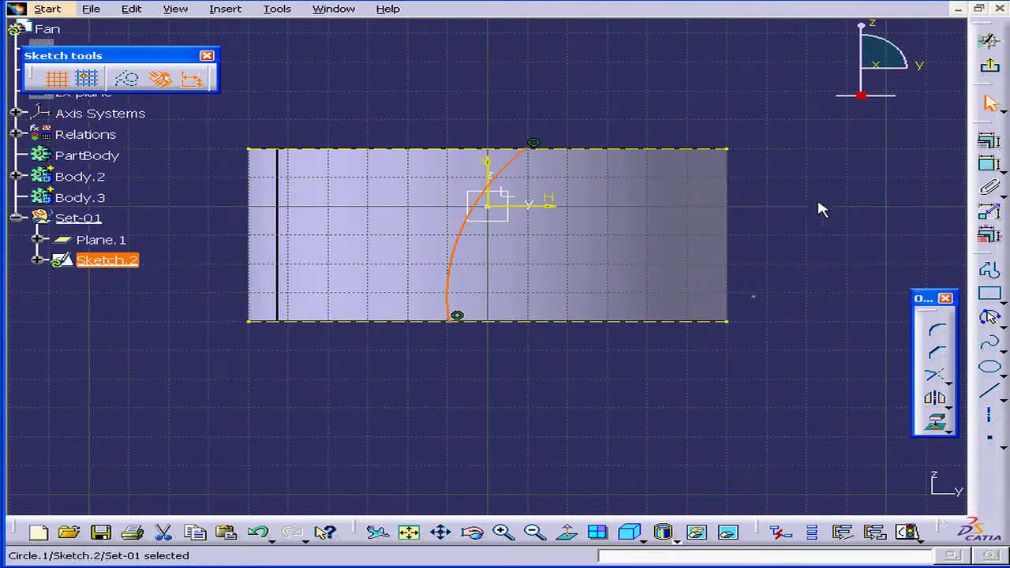
click(838, 180)
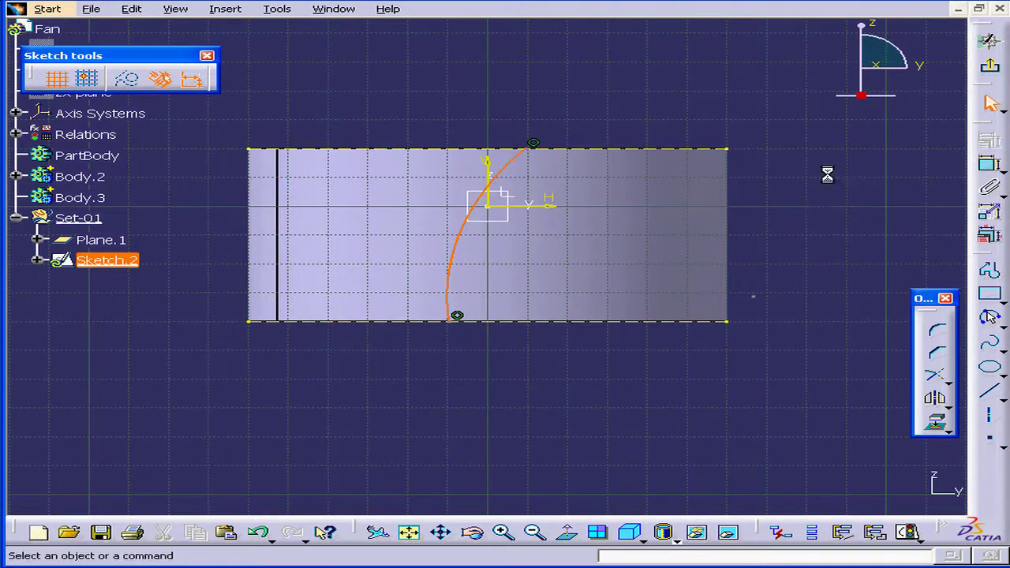
Step: Dimension the horizontal distance between the origin and the arc's upper endpoint and set it to 10 mm
click(993, 166)
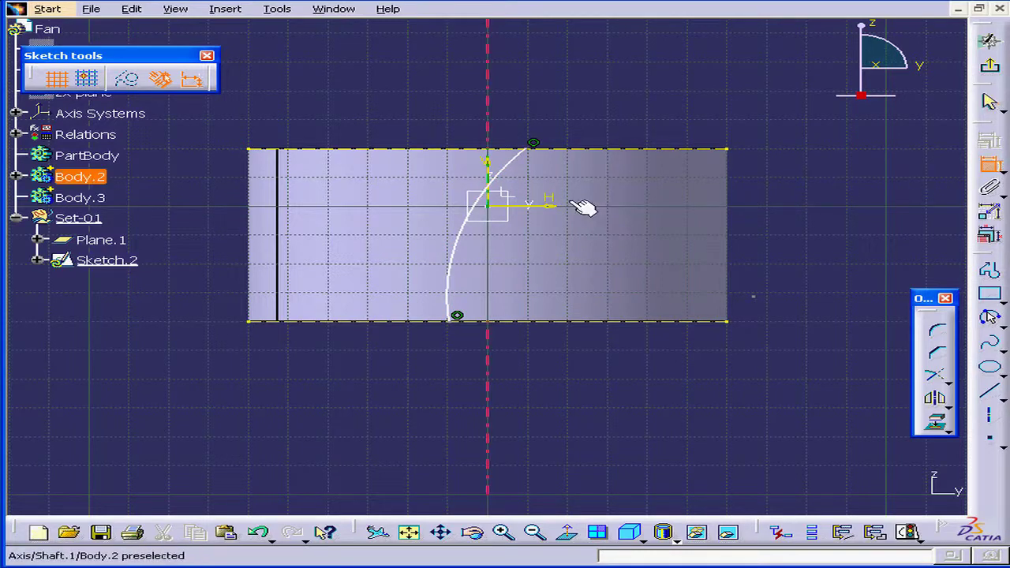
click(489, 207)
click(534, 144)
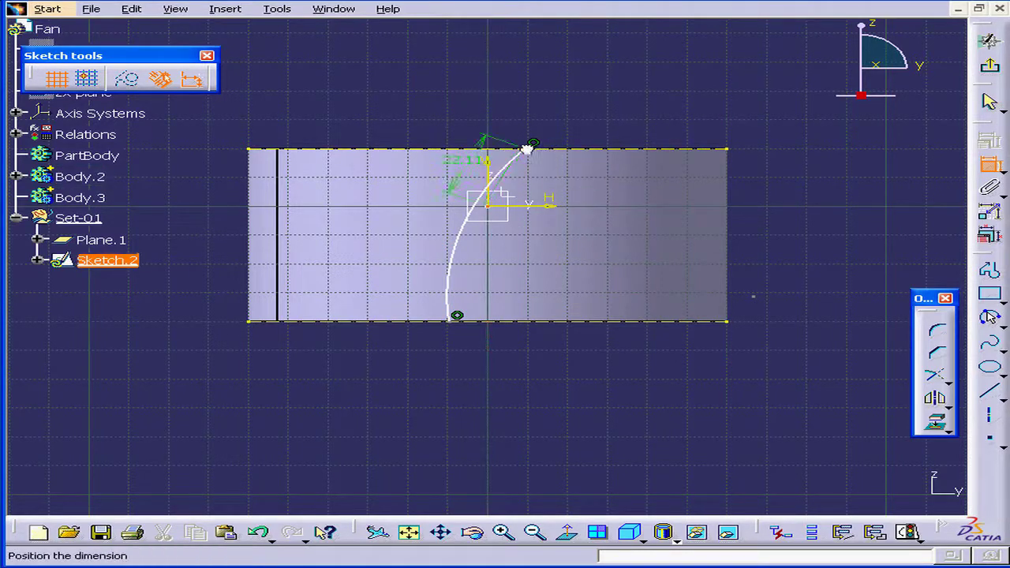
right_click(526, 93)
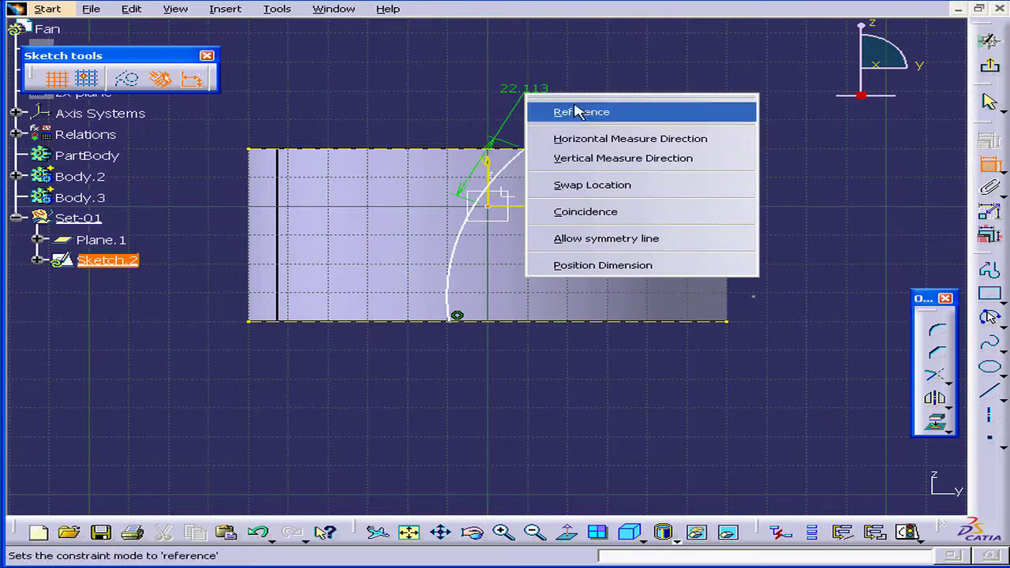
click(610, 140)
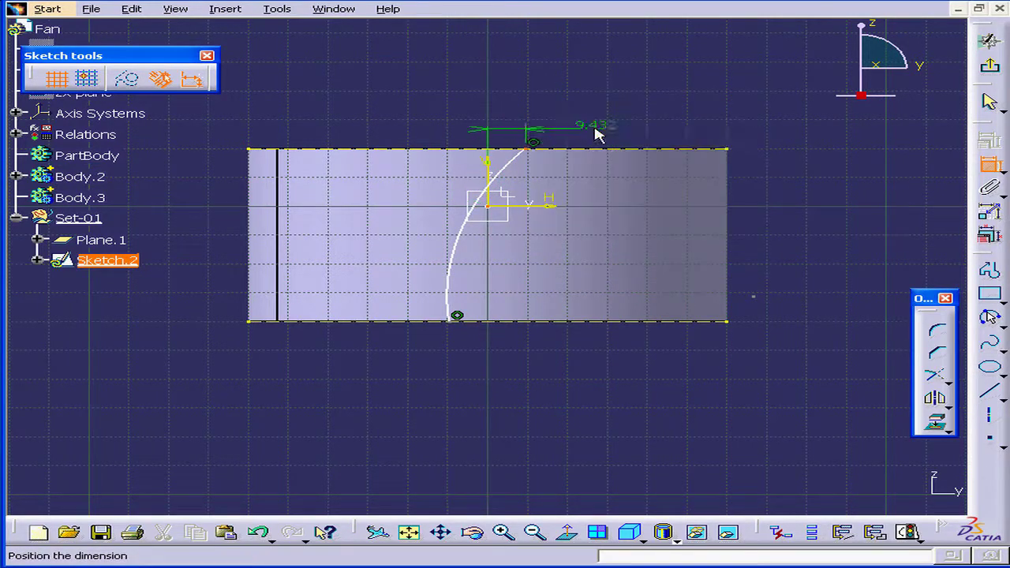
click(589, 101)
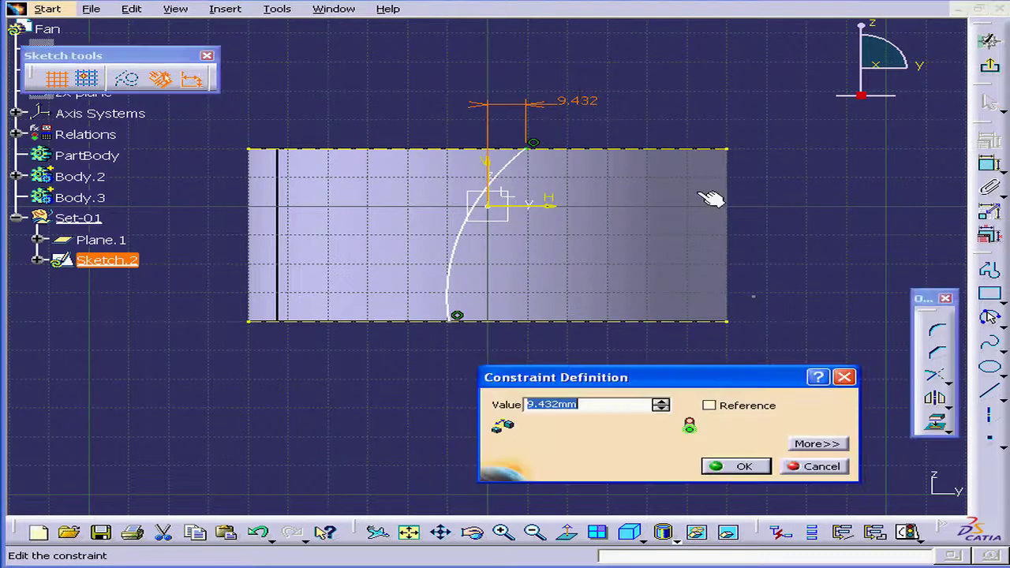
text(10)
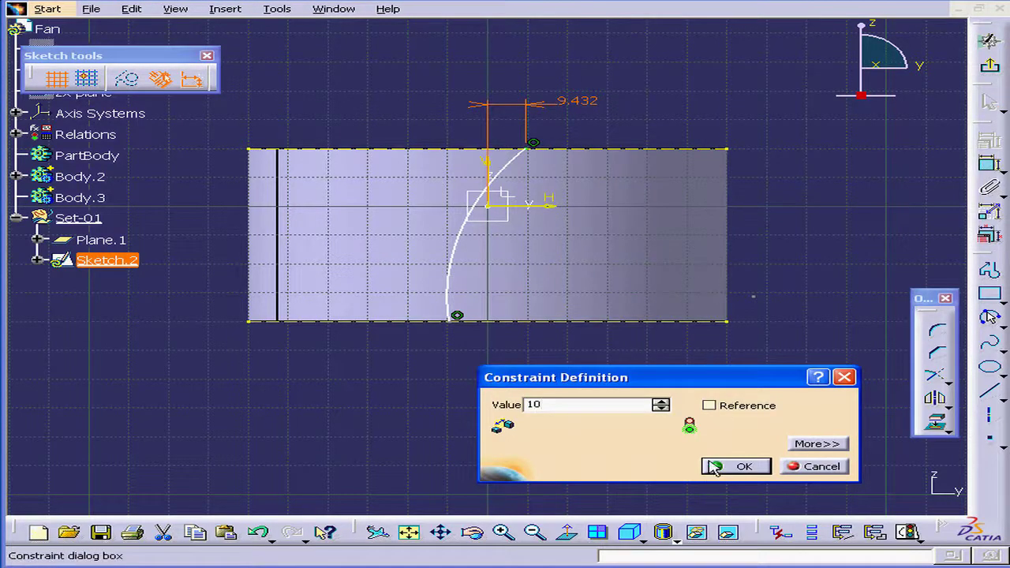
click(742, 466)
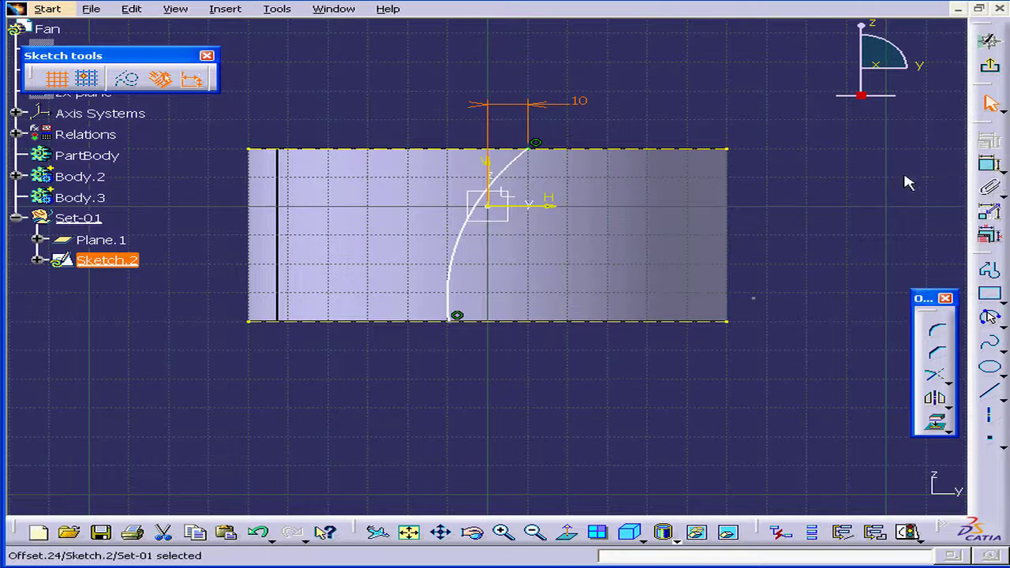
click(805, 169)
Step: Dimension the horizontal distance between the origin and the arc's lower endpoint and set it to 10 mm
click(989, 165)
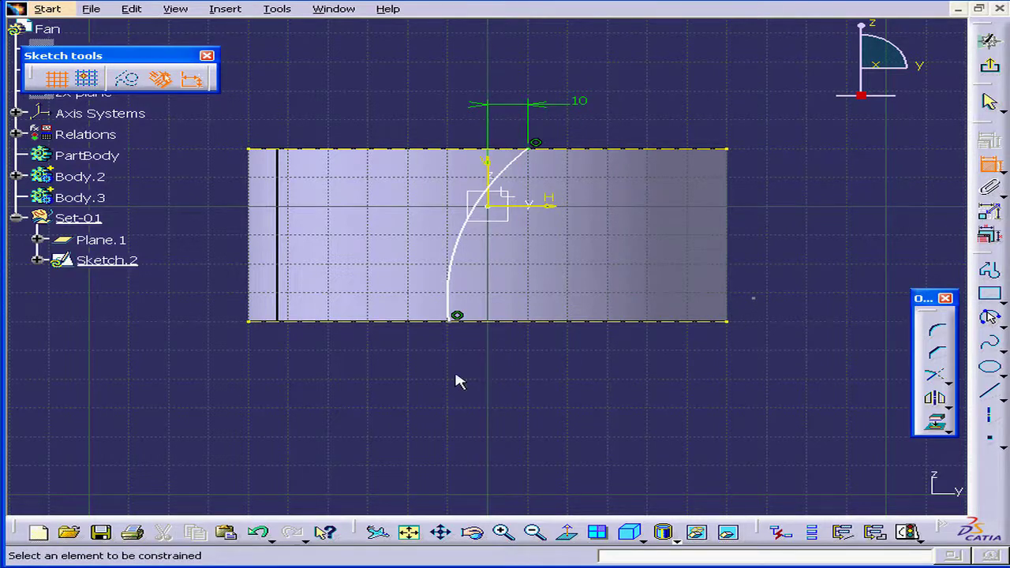
click(517, 320)
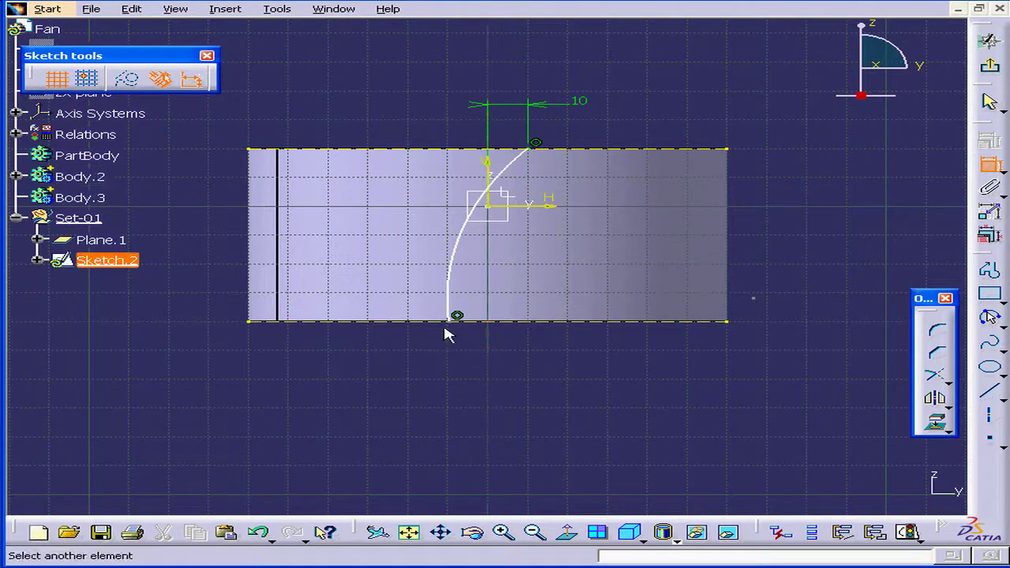
click(457, 316)
right_click(469, 362)
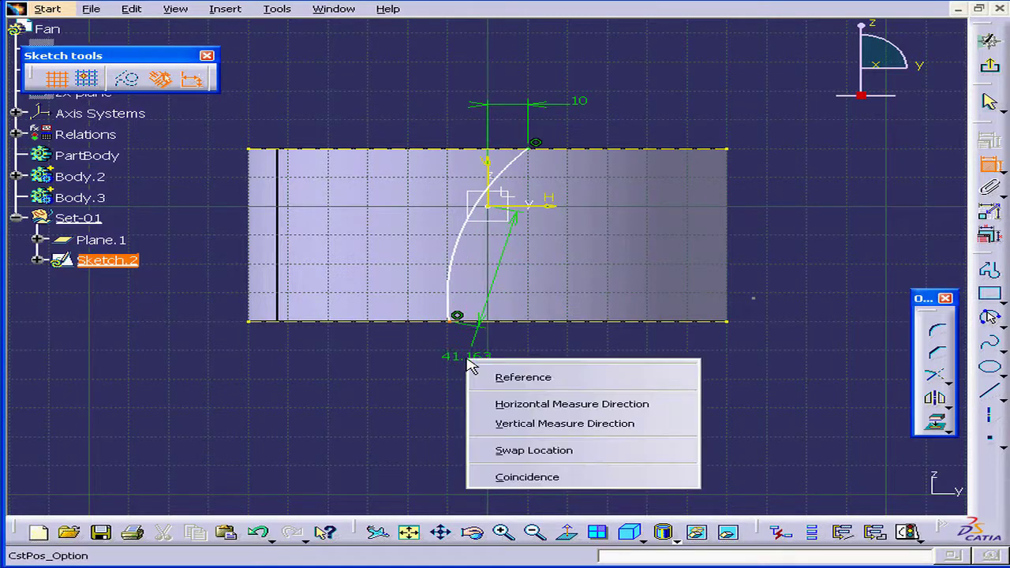
click(546, 403)
click(528, 399)
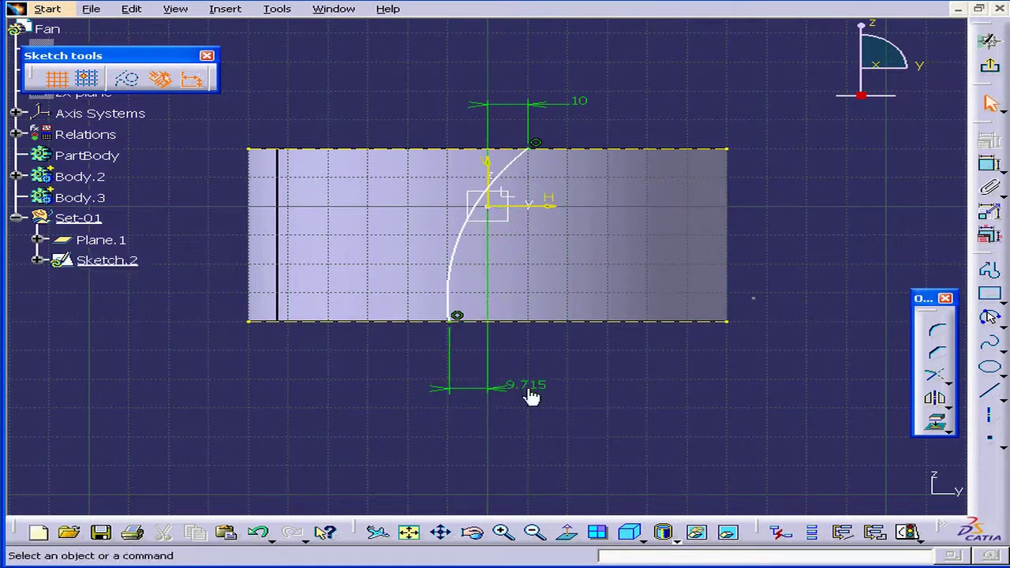
double_click(535, 387)
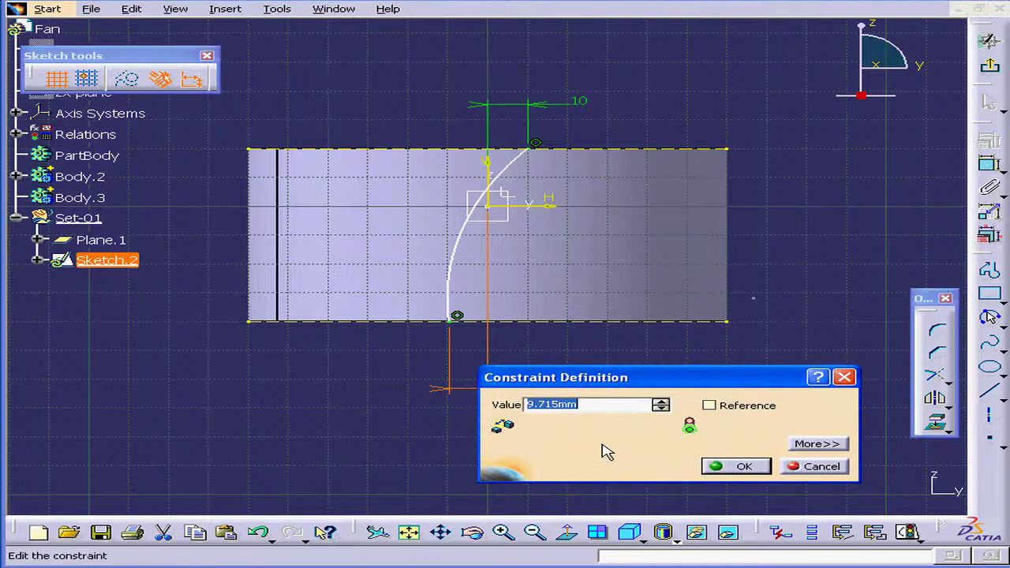
text(10)
click(743, 468)
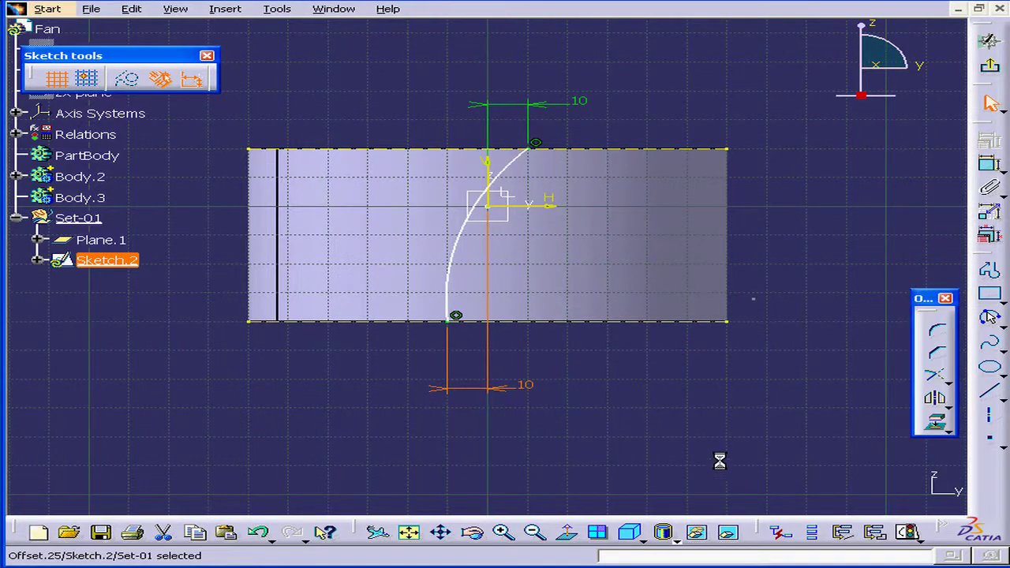
click(813, 259)
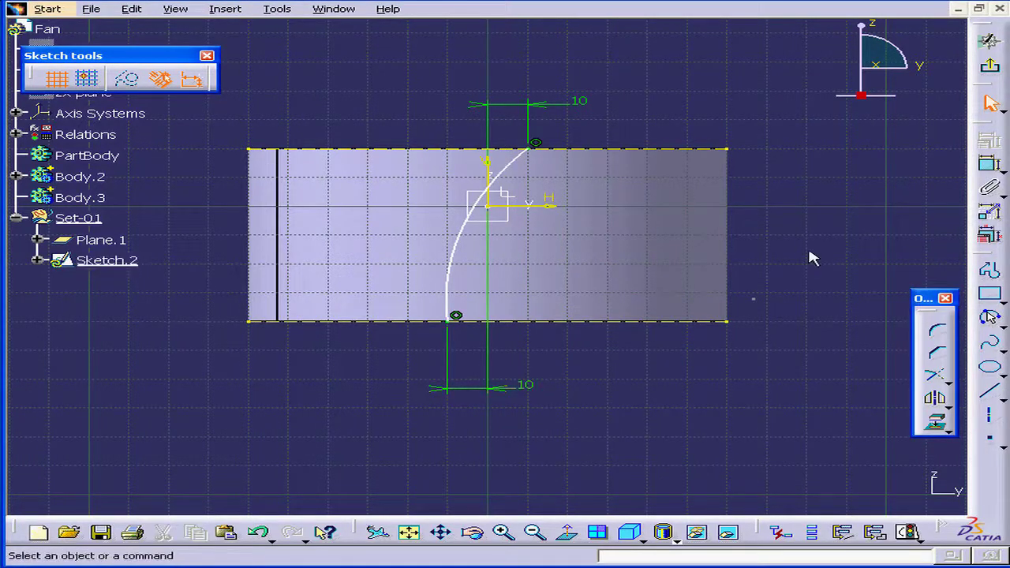
Step: Dimension the arc's radius and set it to 150 mm
click(990, 163)
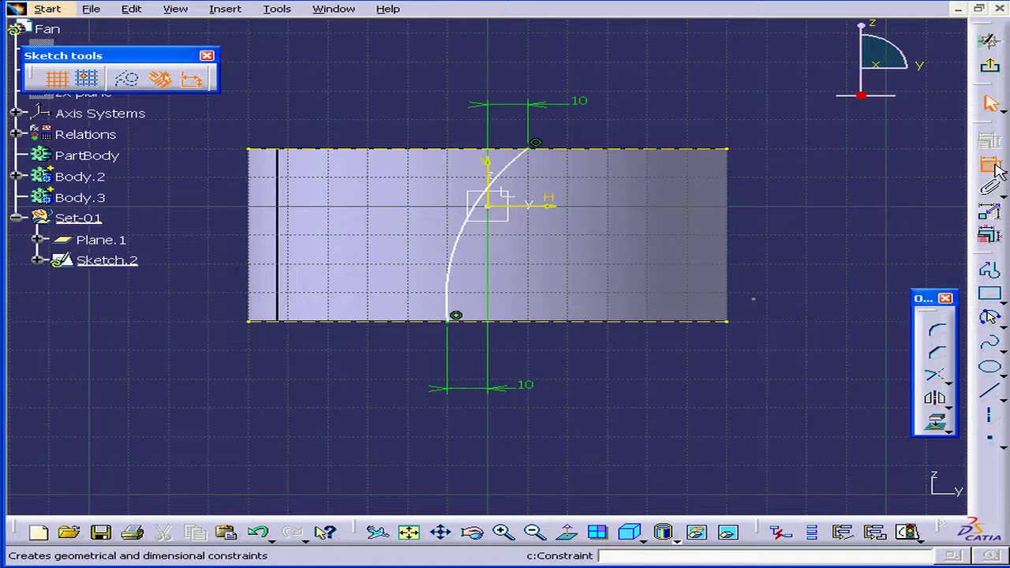
click(515, 163)
click(442, 108)
double_click(438, 108)
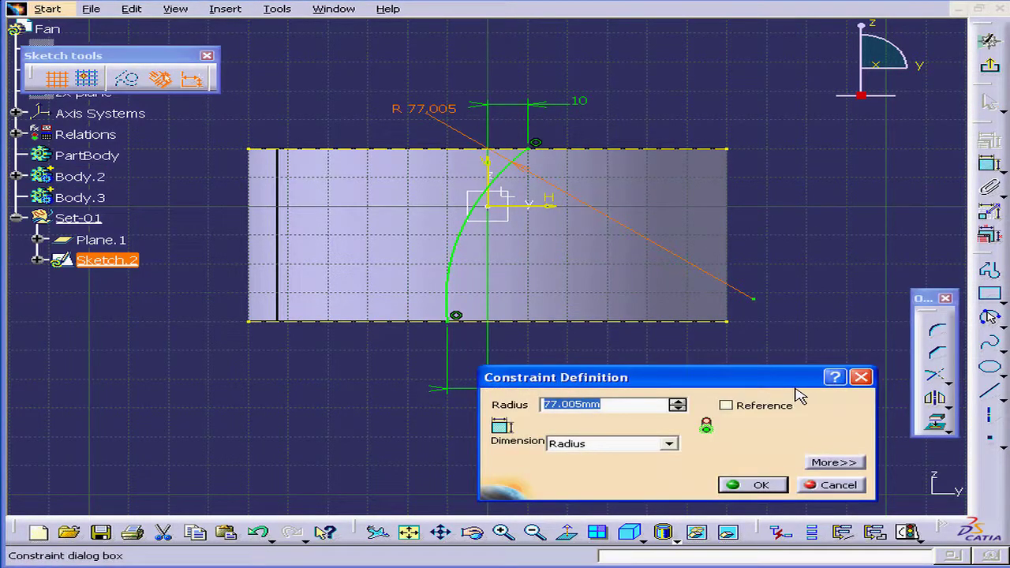
text(150)
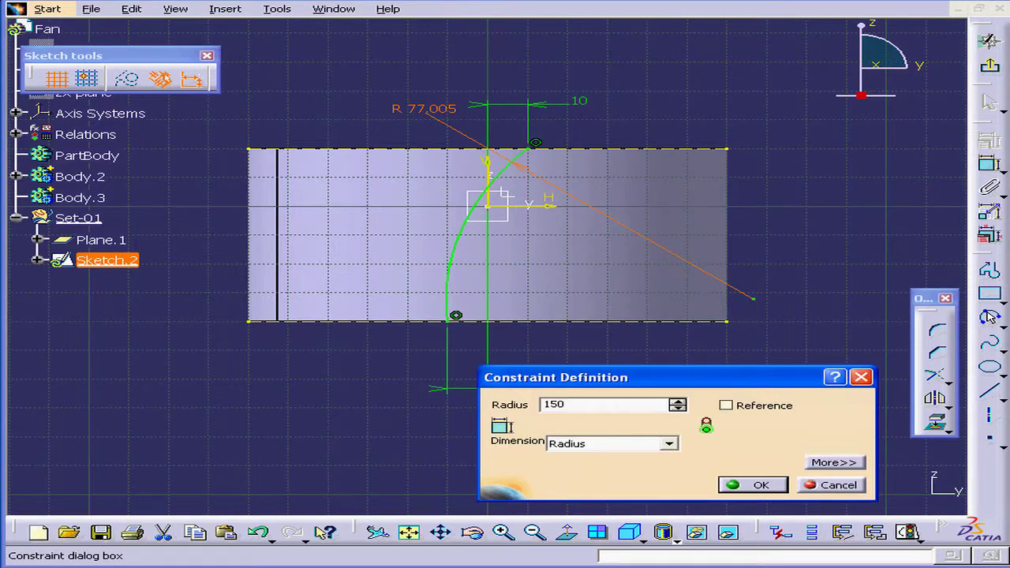
click(760, 485)
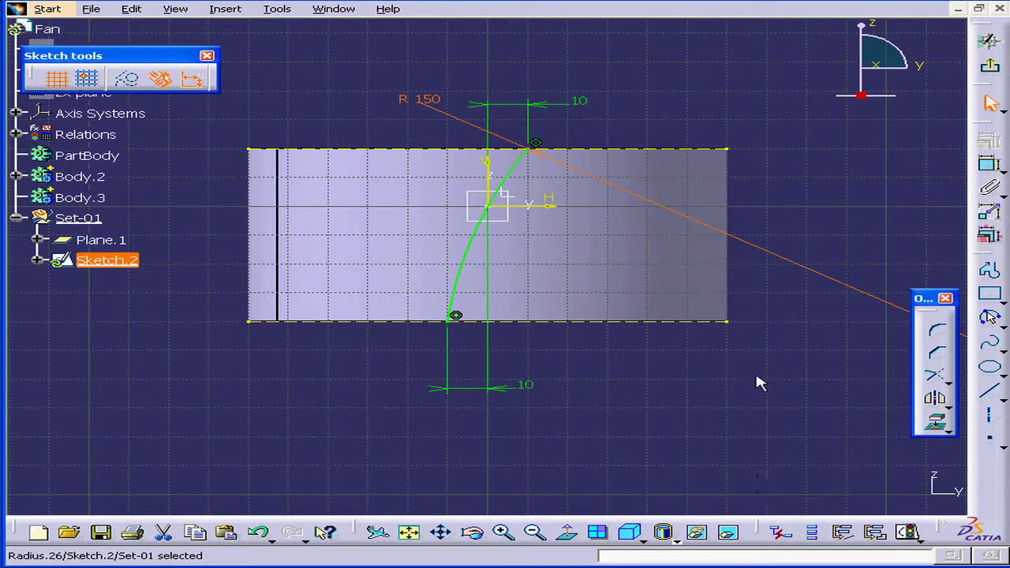
click(896, 184)
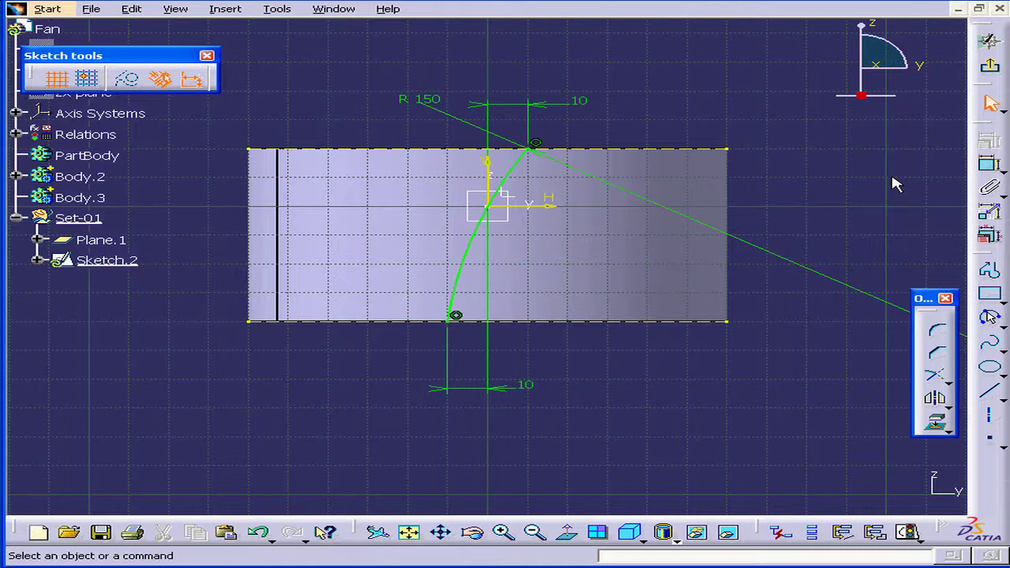
Step: Exit the finished arc sketch and start a new sketch parallel to its plane
click(990, 66)
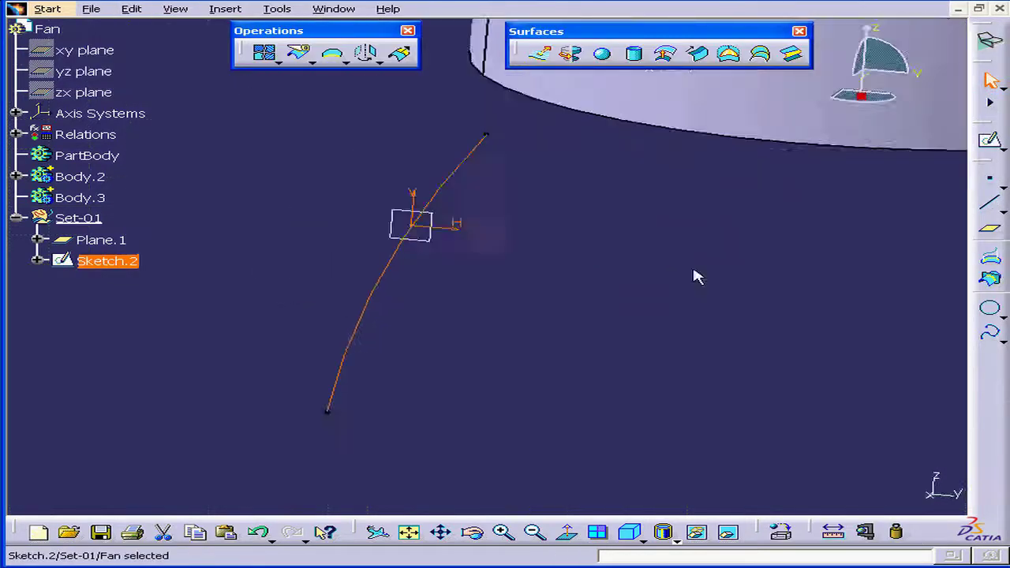
mouse_move(600, 246)
ctrl+middle_down()
mouse_move(562, 357)
mouse_move(420, 335)
ctrl+middle_up()
middle_drag(505, 296, 542, 291)
click(474, 327)
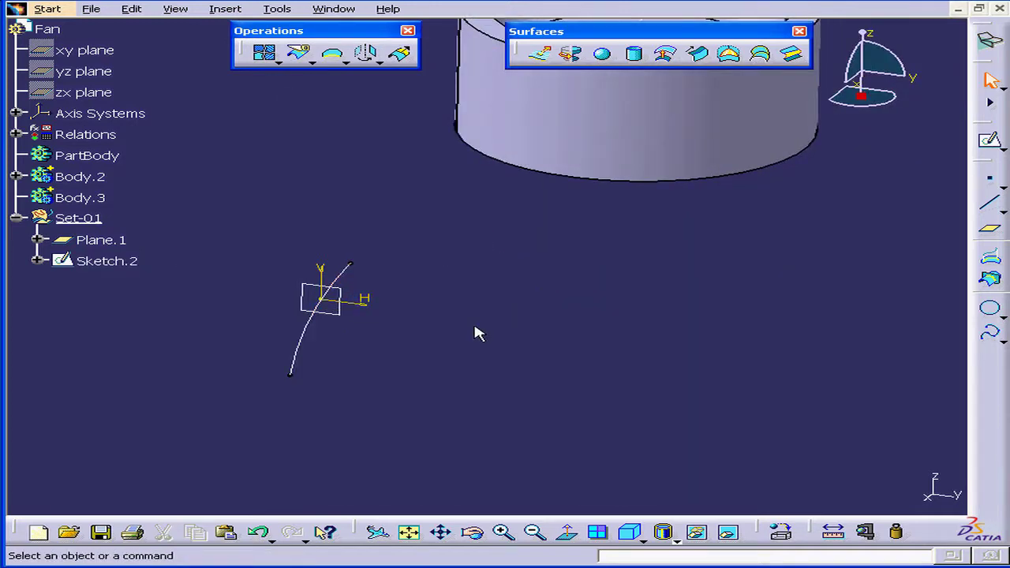
click(992, 144)
click(993, 144)
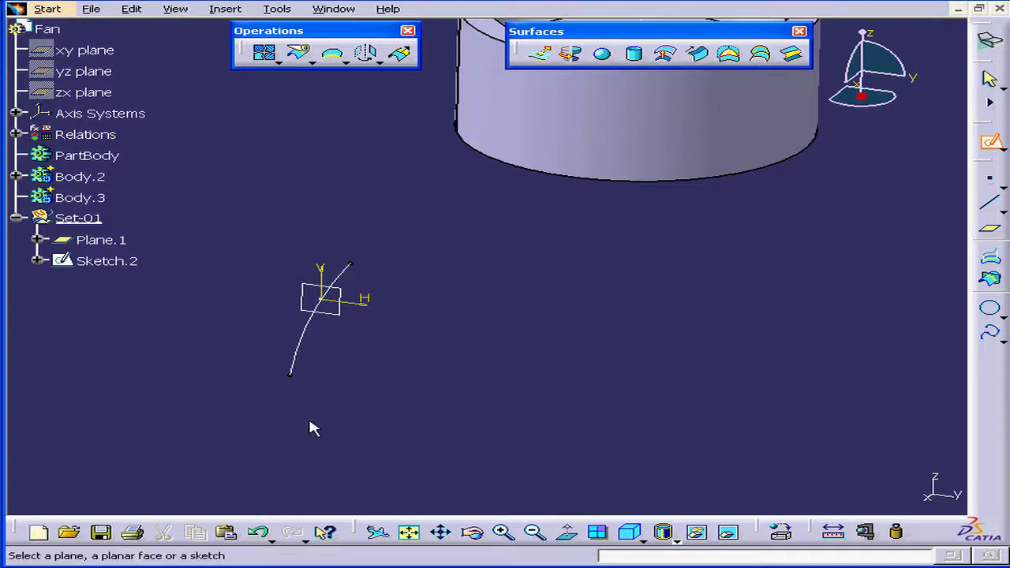
click(350, 320)
mouse_move(434, 341)
middle_down()
mouse_move(592, 313)
mouse_move(591, 207)
mouse_move(596, 221)
middle_up()
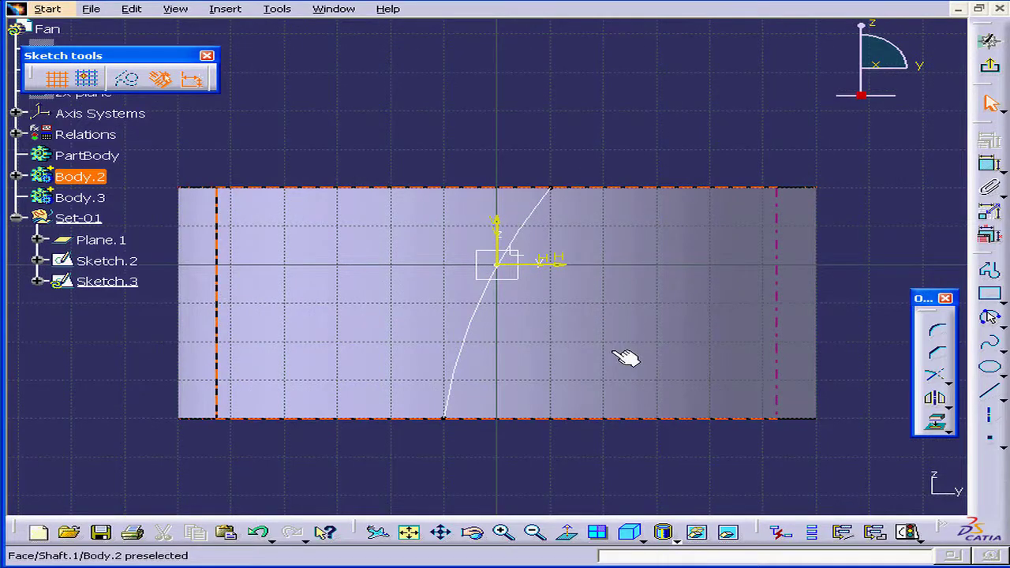
Step: Project the hub's lower and upper edges into the new sketch and convert both projections to construction elements
click(667, 419)
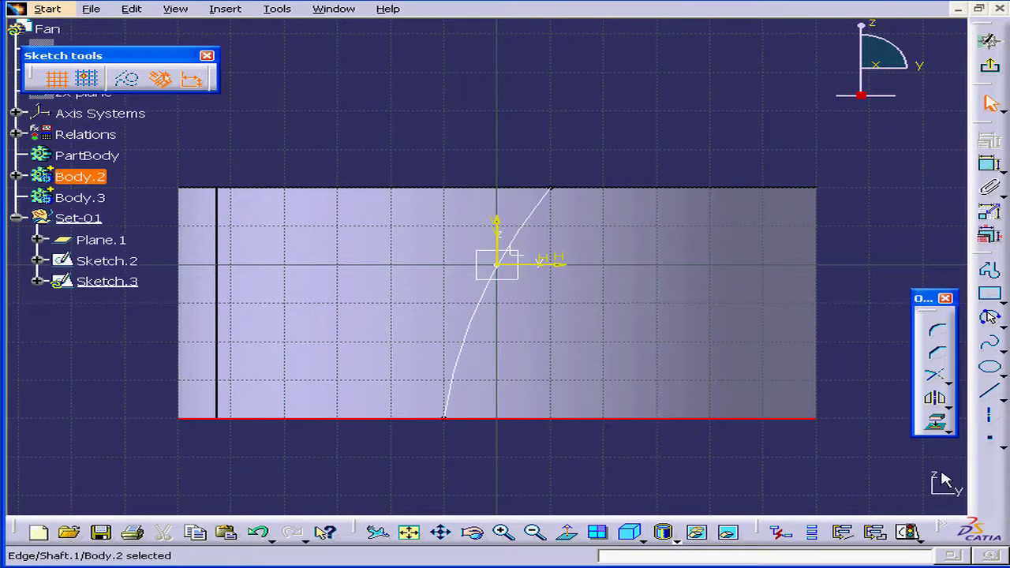
click(947, 434)
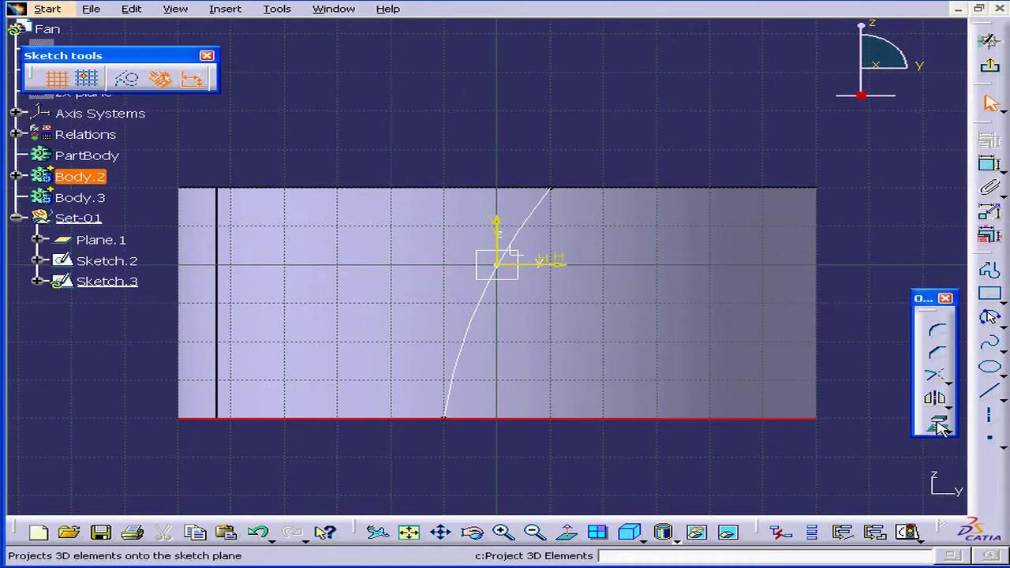
click(938, 425)
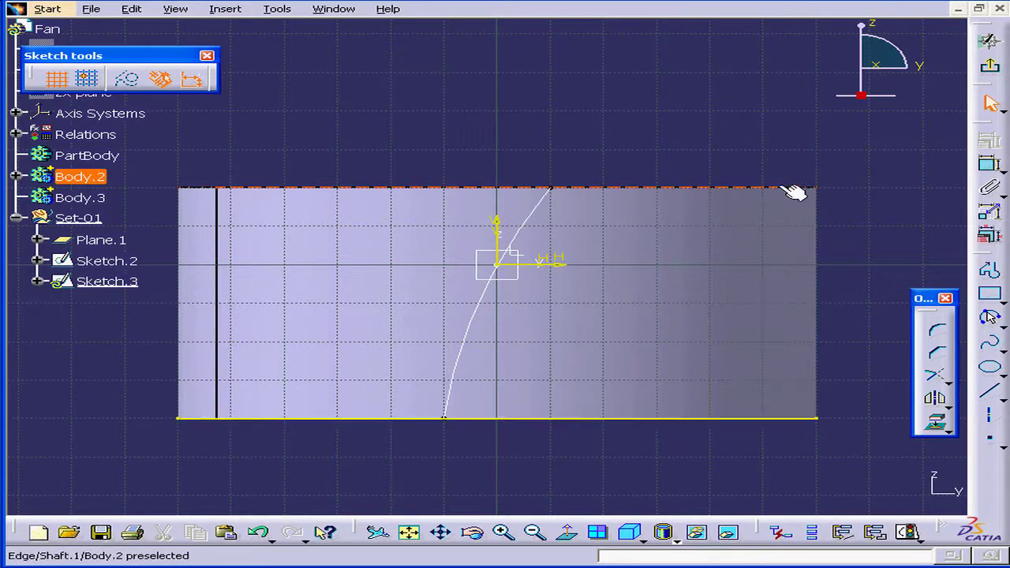
click(778, 192)
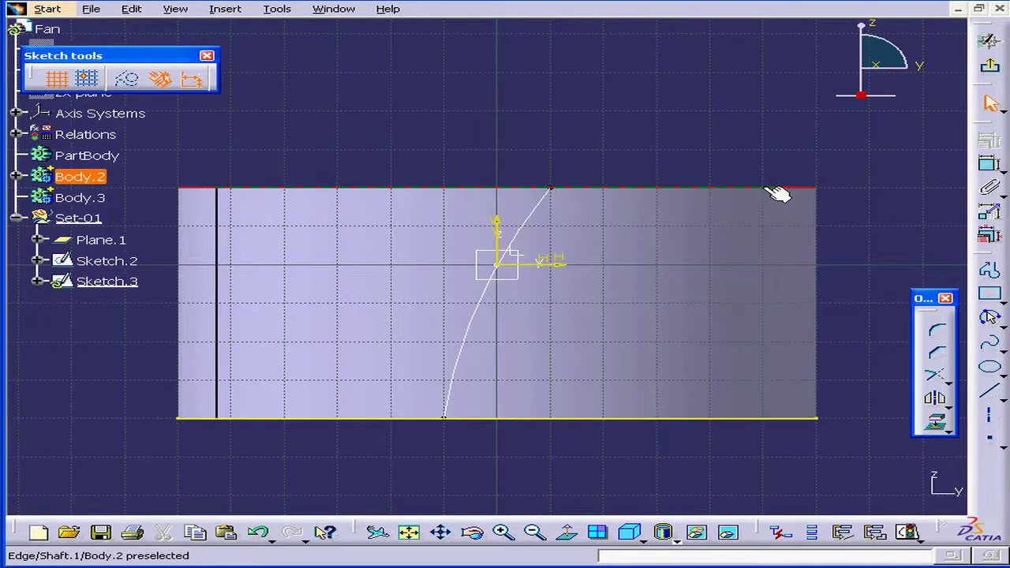
click(939, 427)
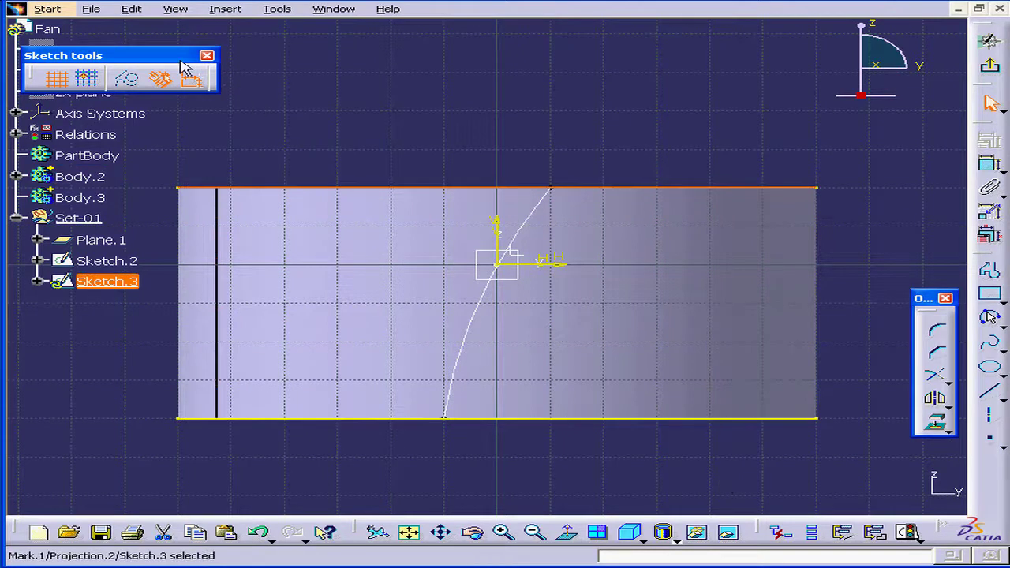
click(127, 78)
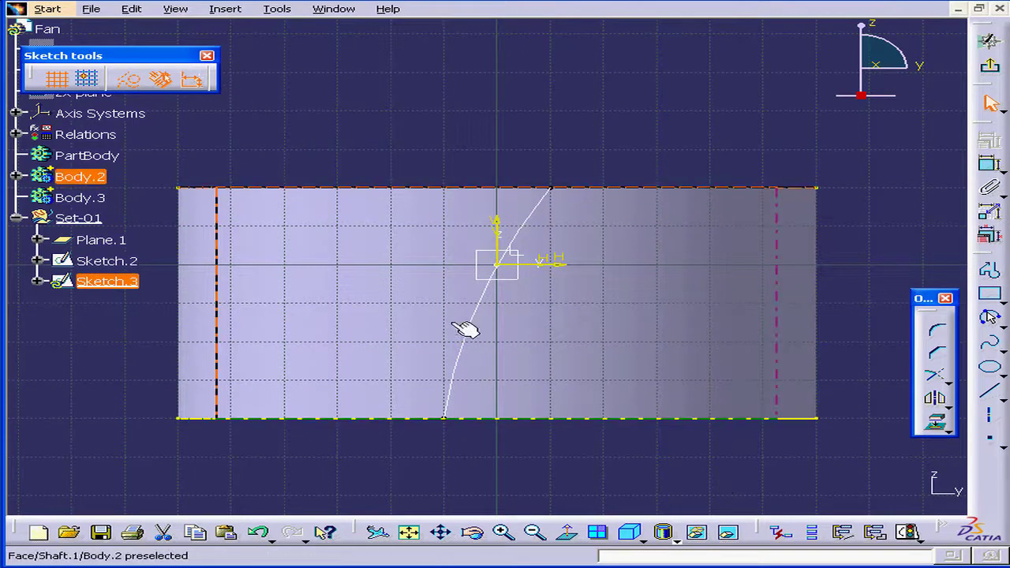
click(619, 425)
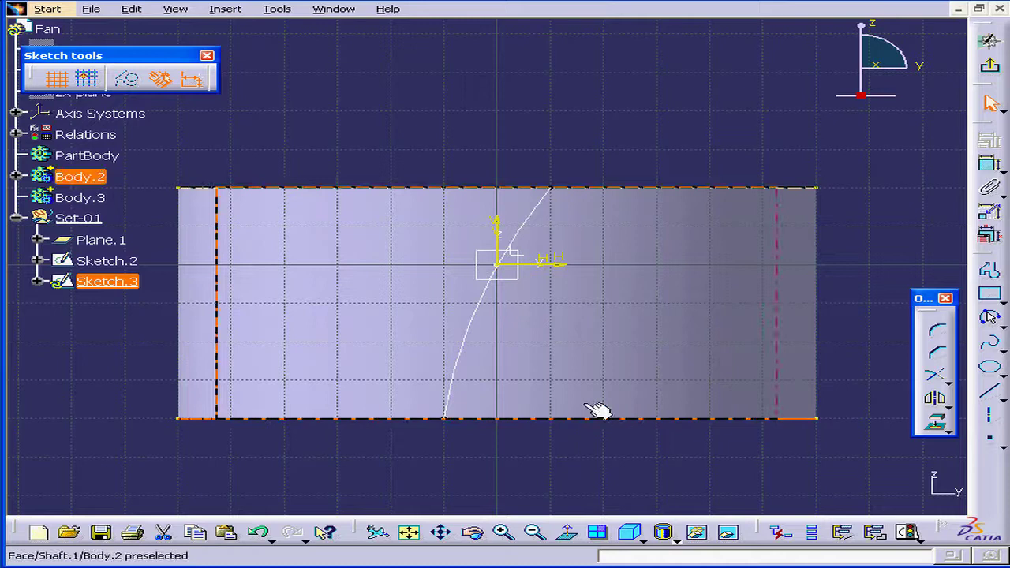
click(129, 82)
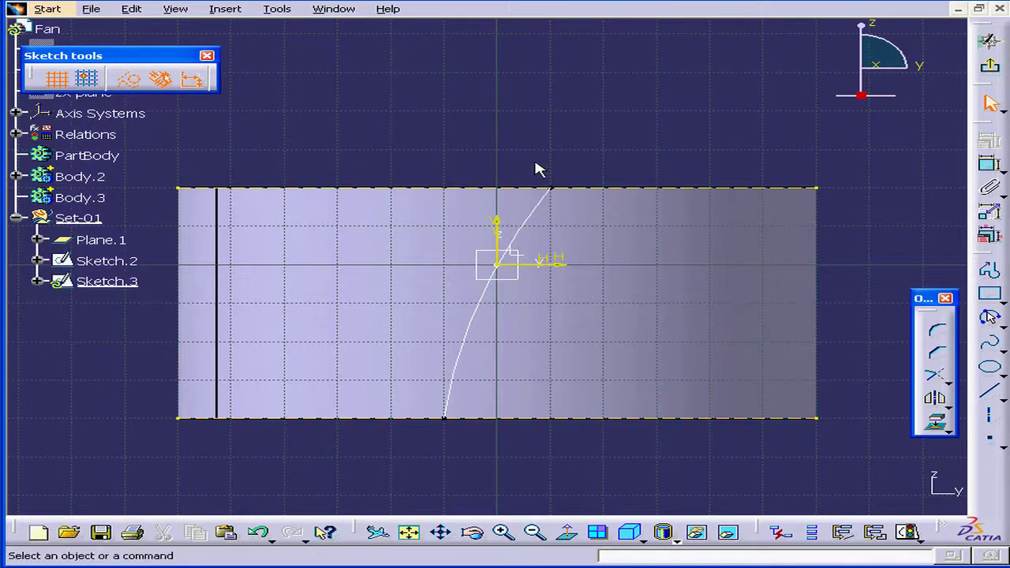
Step: Draw a three-point arc of about 122 mm radius from the lower to the upper projected line and convert it to a standard element
click(991, 318)
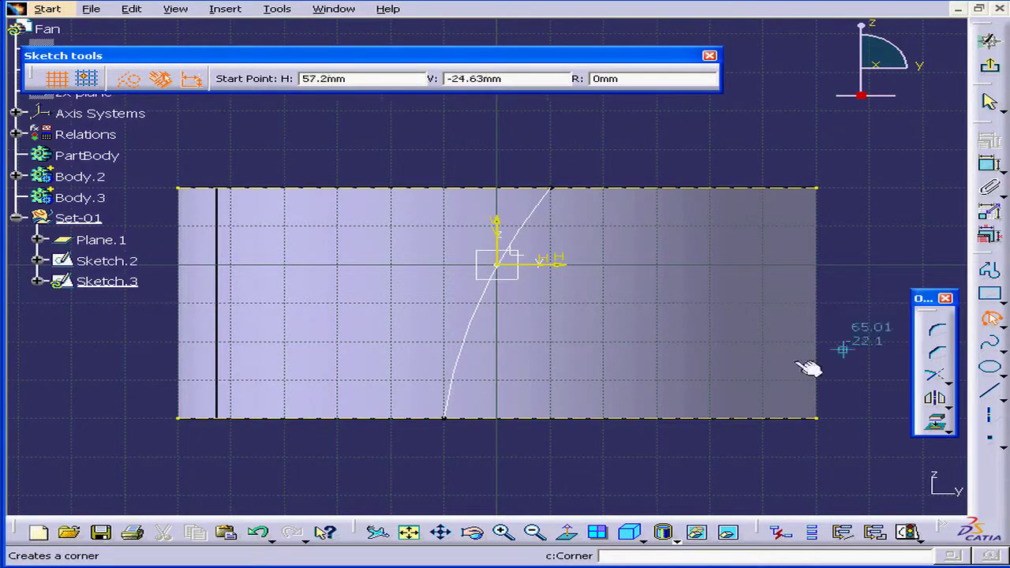
click(394, 421)
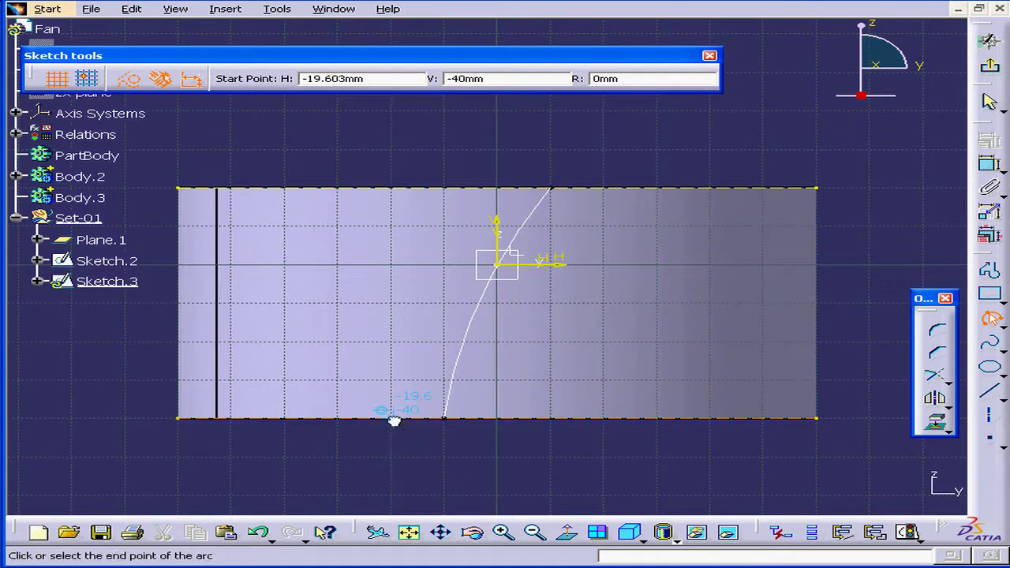
click(510, 187)
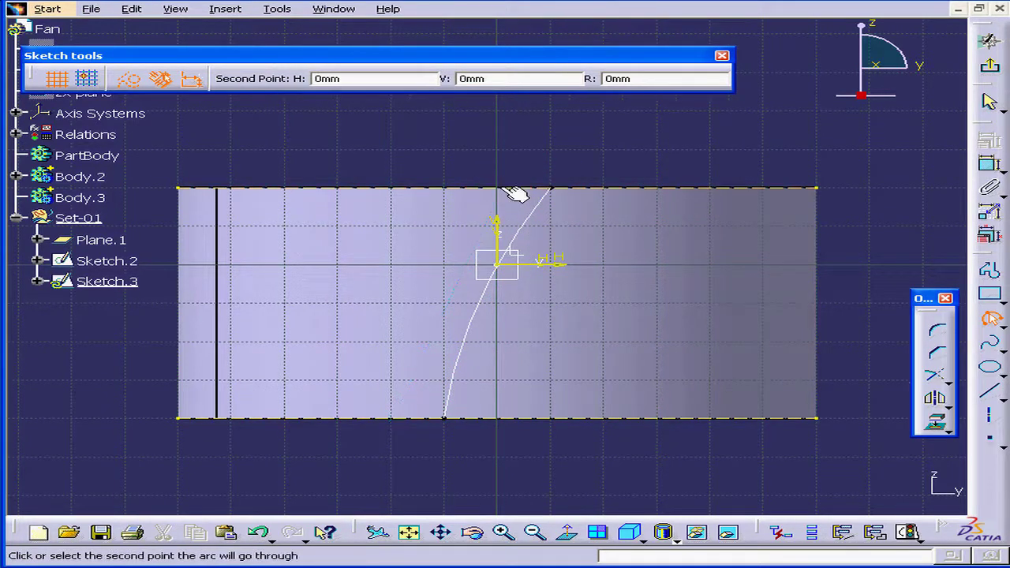
click(446, 294)
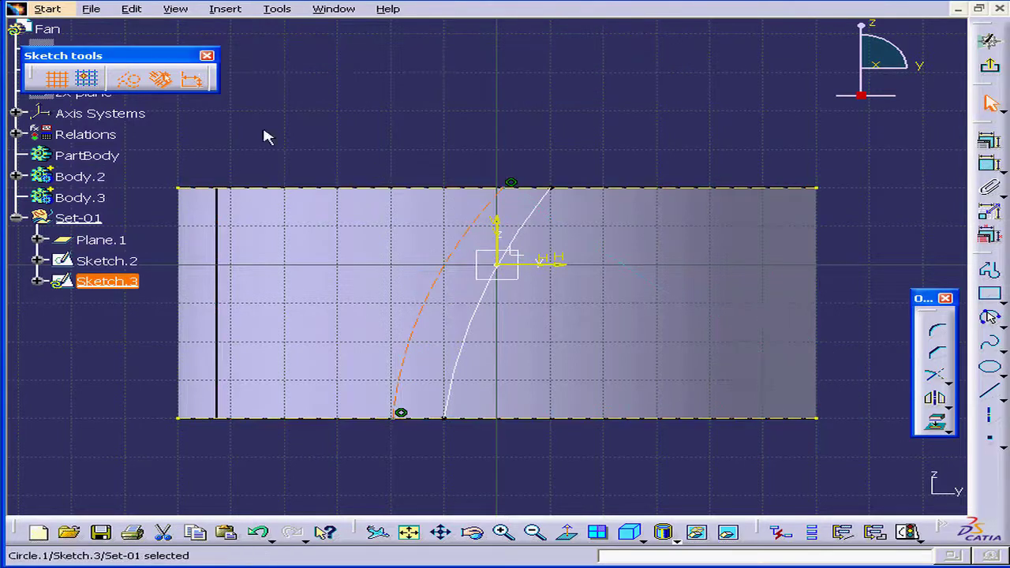
click(128, 79)
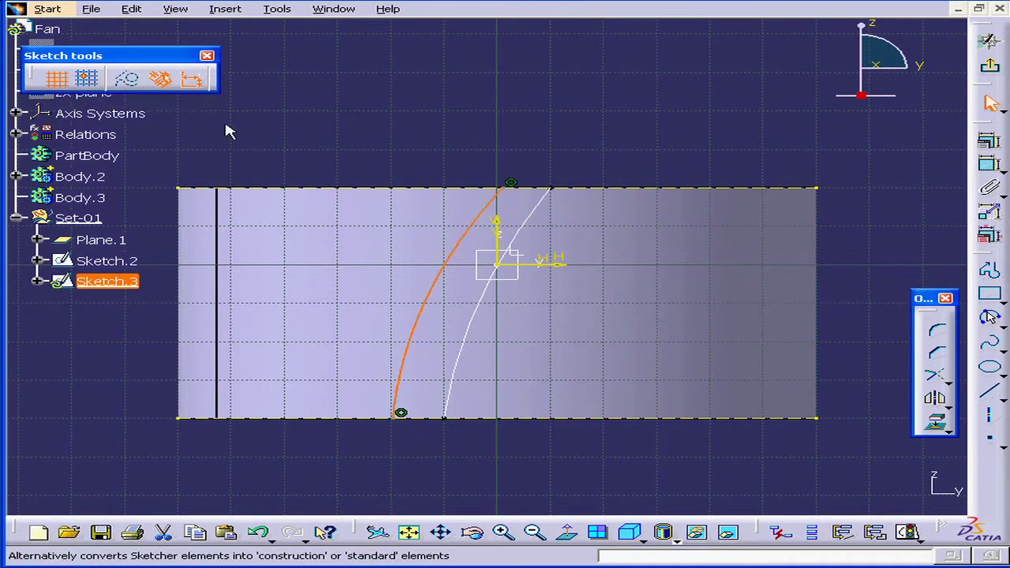
Step: Dimension the new arc's radius and set it to 140 mm
click(990, 163)
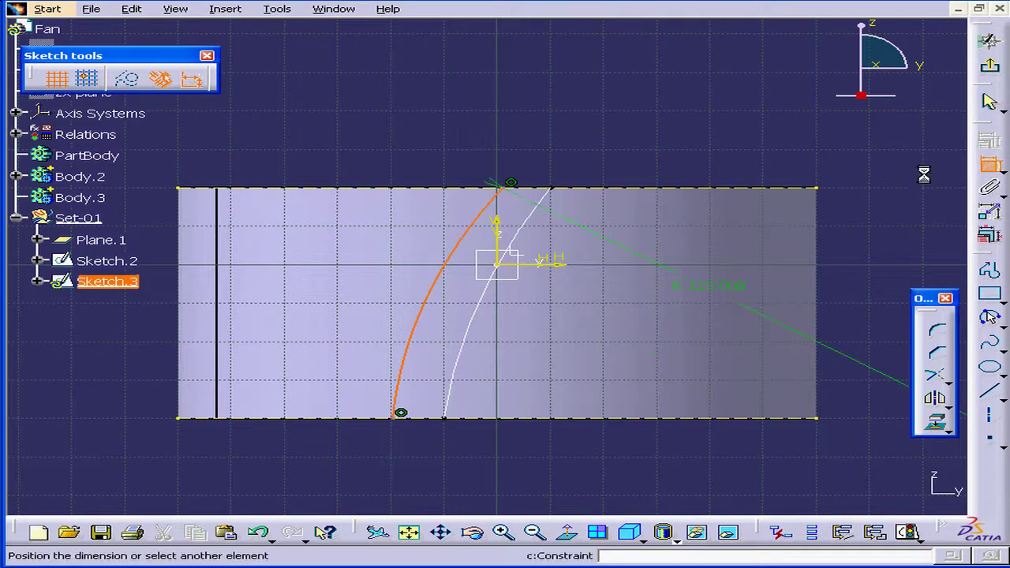
click(482, 142)
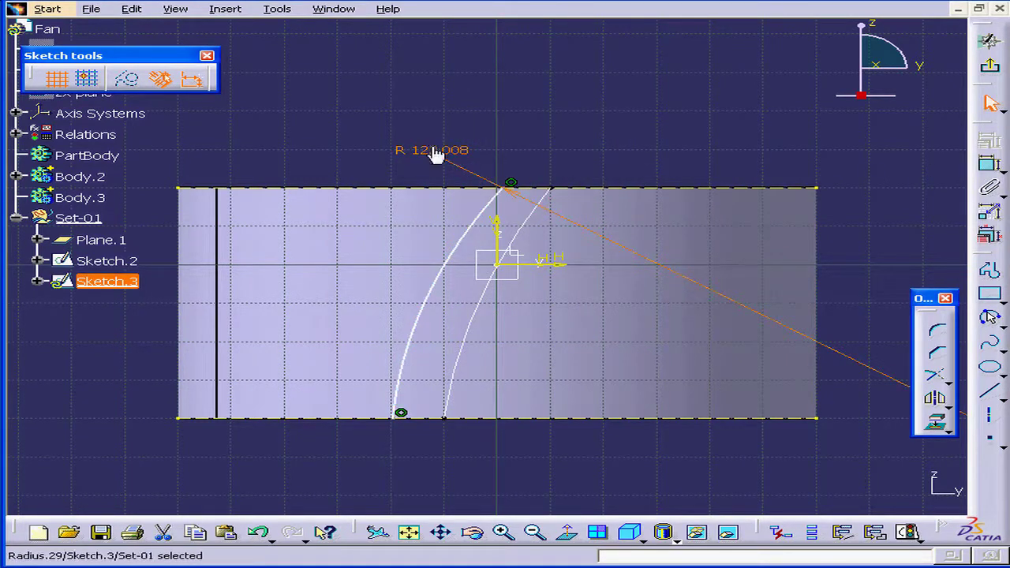
double_click(440, 150)
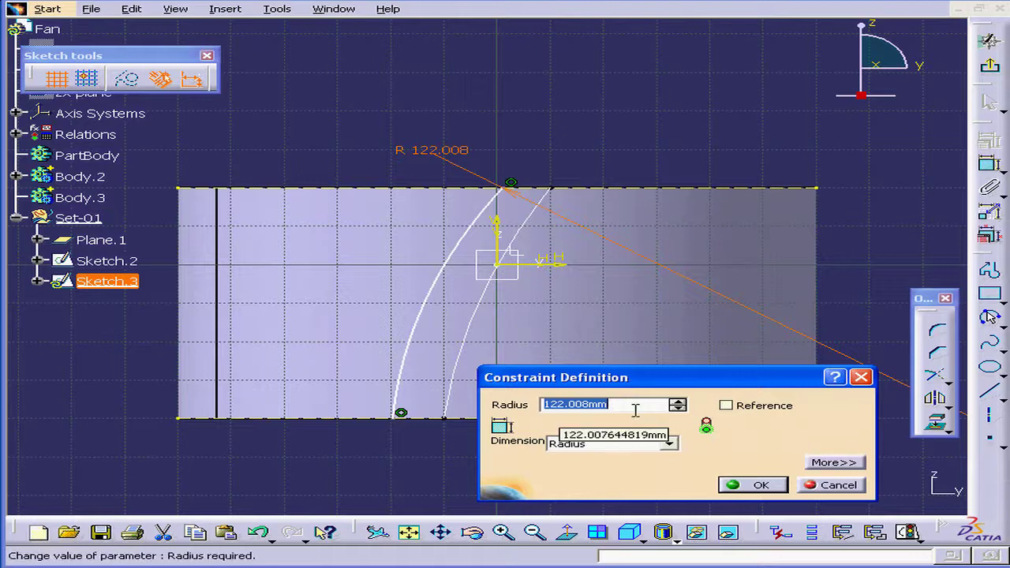
text(140)
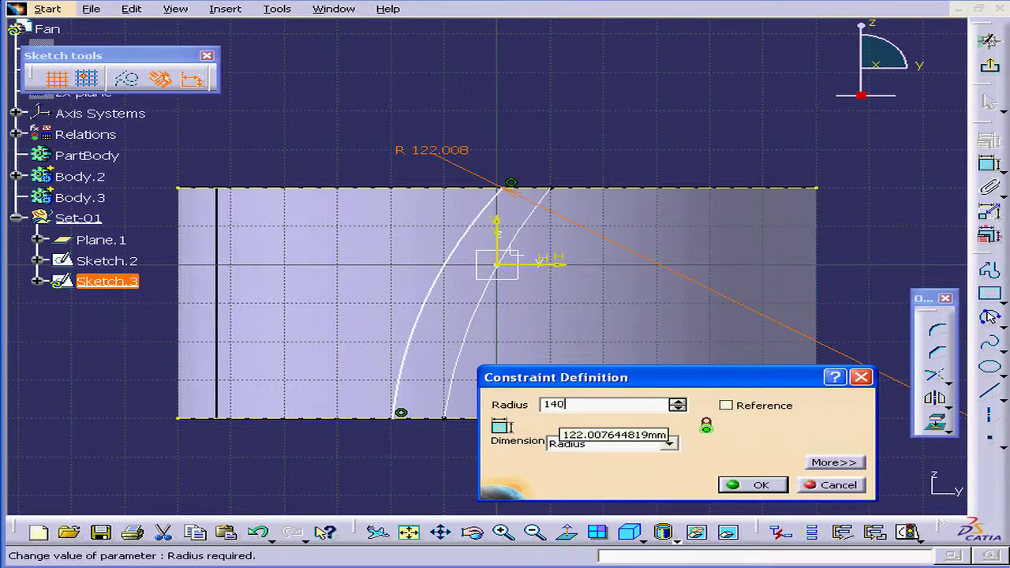
click(762, 484)
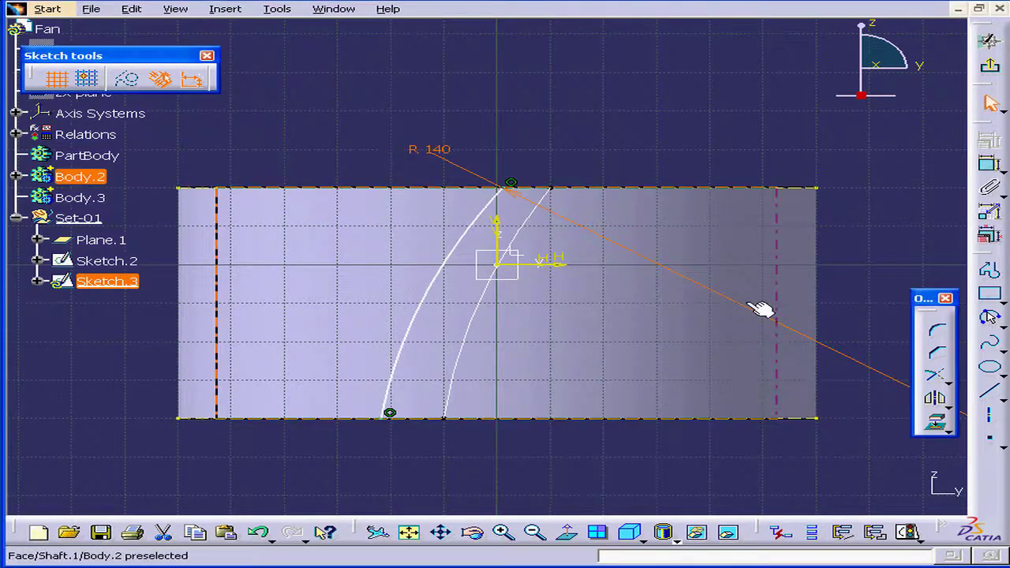
click(694, 146)
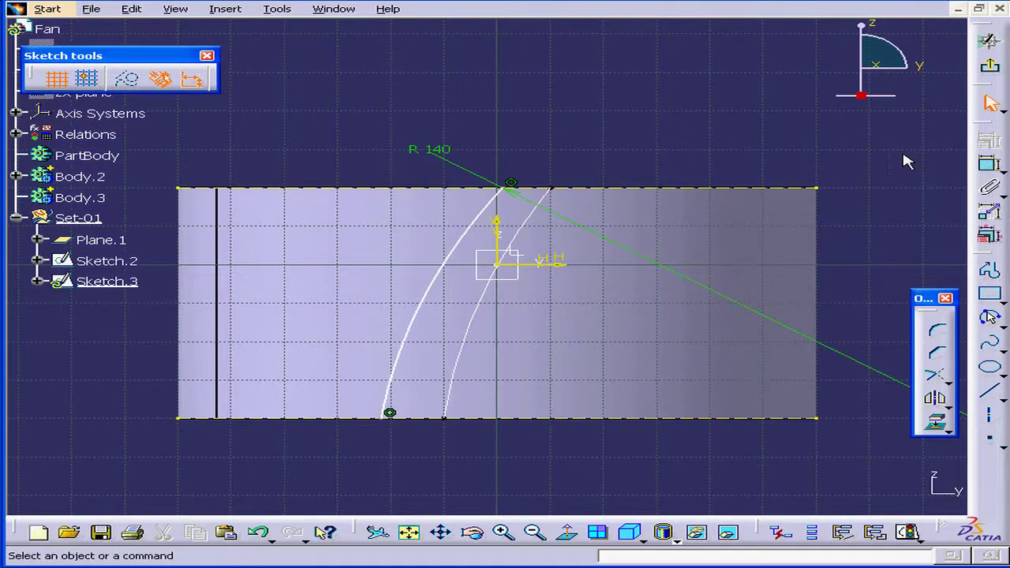
Step: Dimension the distance between the upper endpoints of the two arcs and set it to 5 mm
click(991, 164)
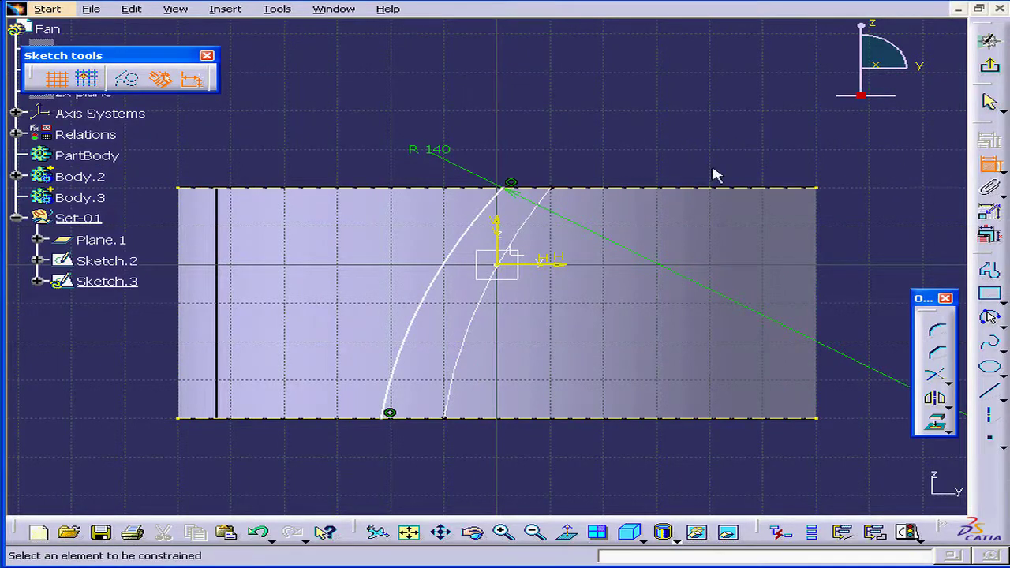
click(549, 188)
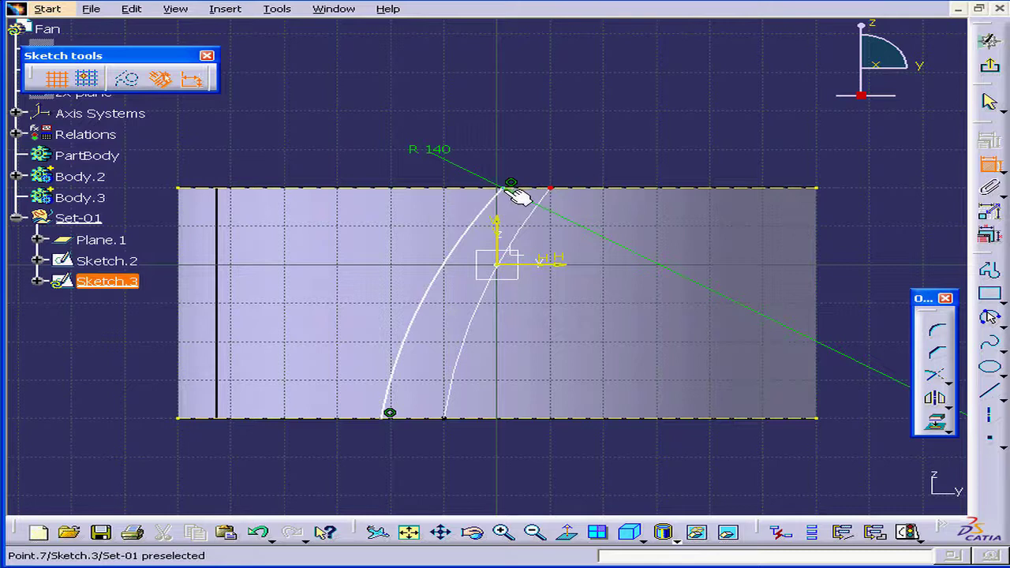
click(512, 186)
click(557, 138)
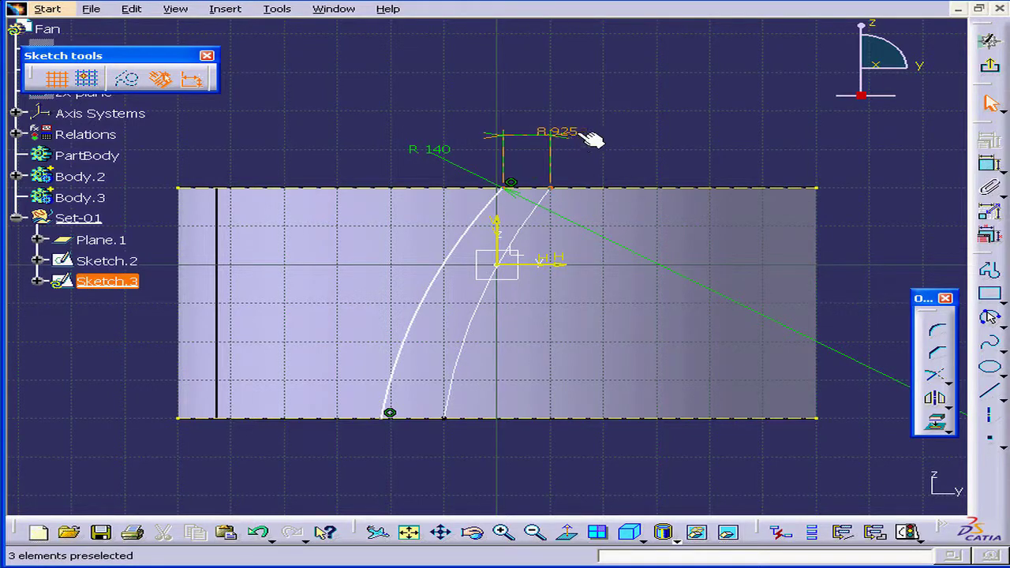
double_click(563, 132)
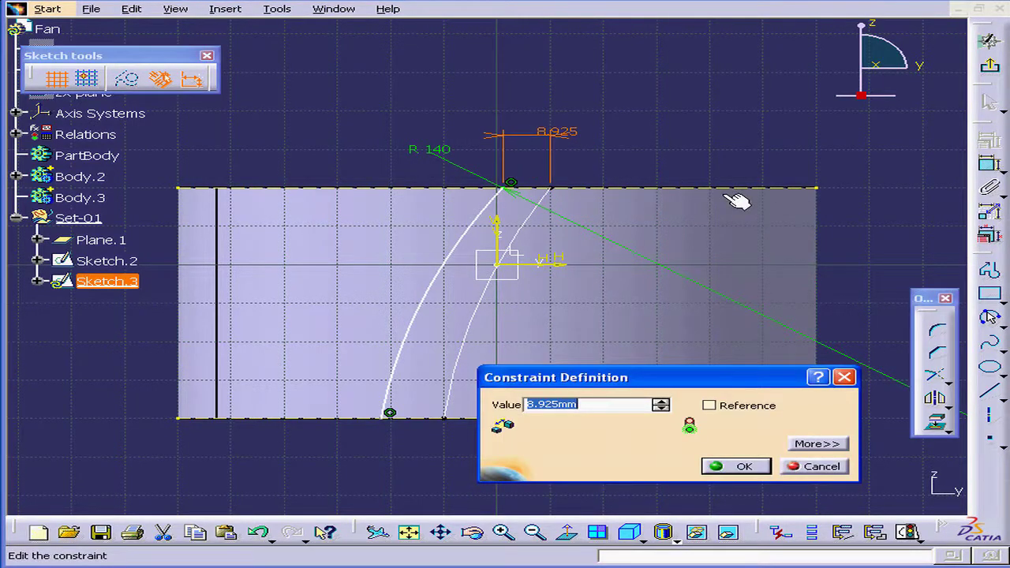
text(5)
key(Tab)
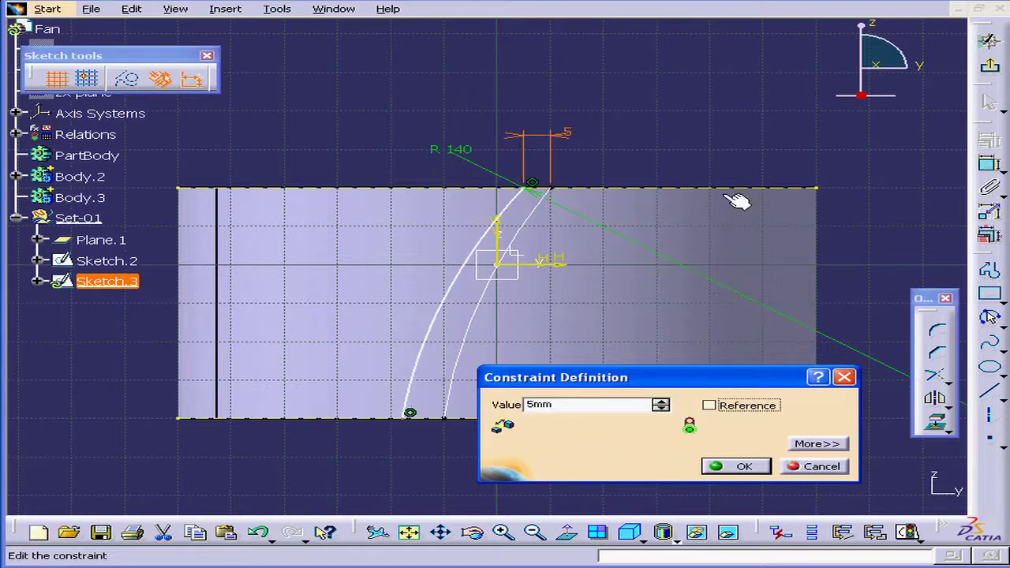
click(742, 467)
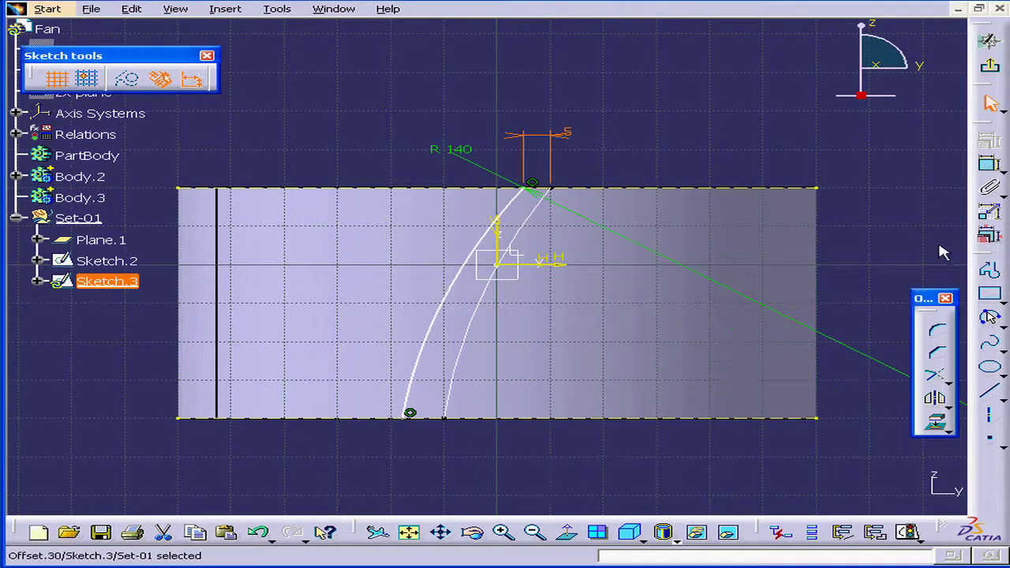
Step: Dimension the distance between the lower endpoints of the two arcs and set it to 5 mm
click(990, 164)
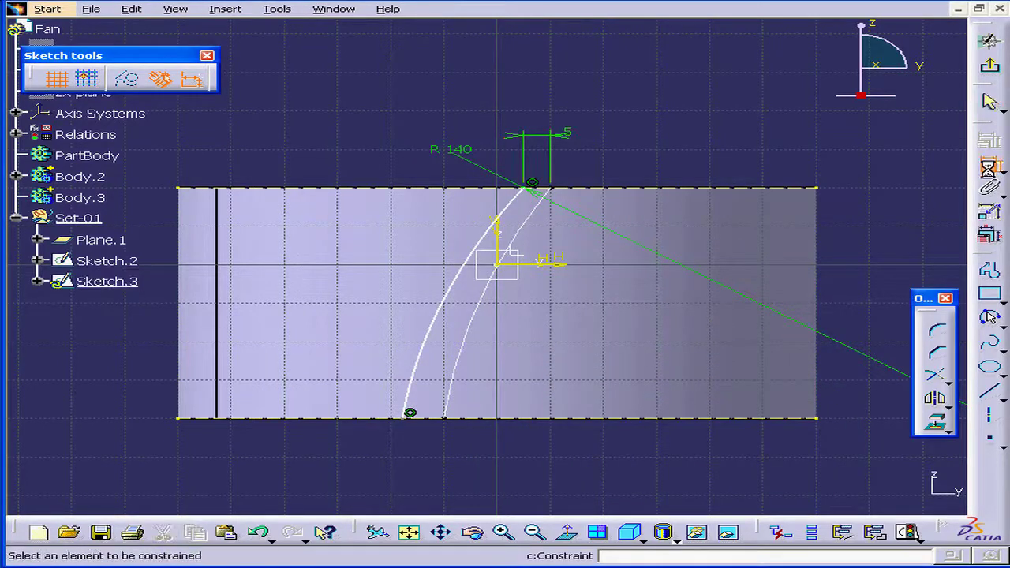
click(404, 418)
click(446, 422)
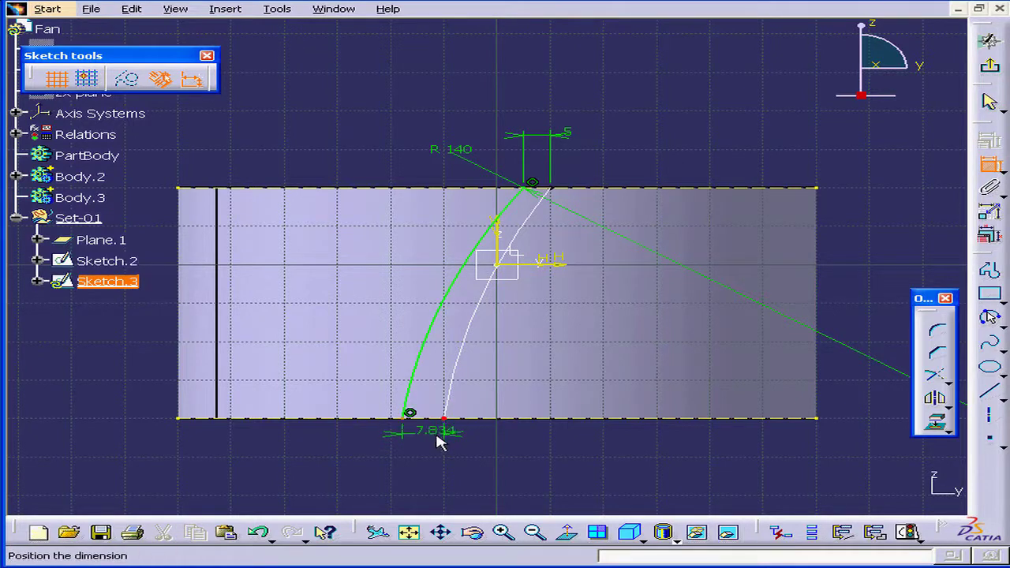
click(440, 436)
double_click(461, 443)
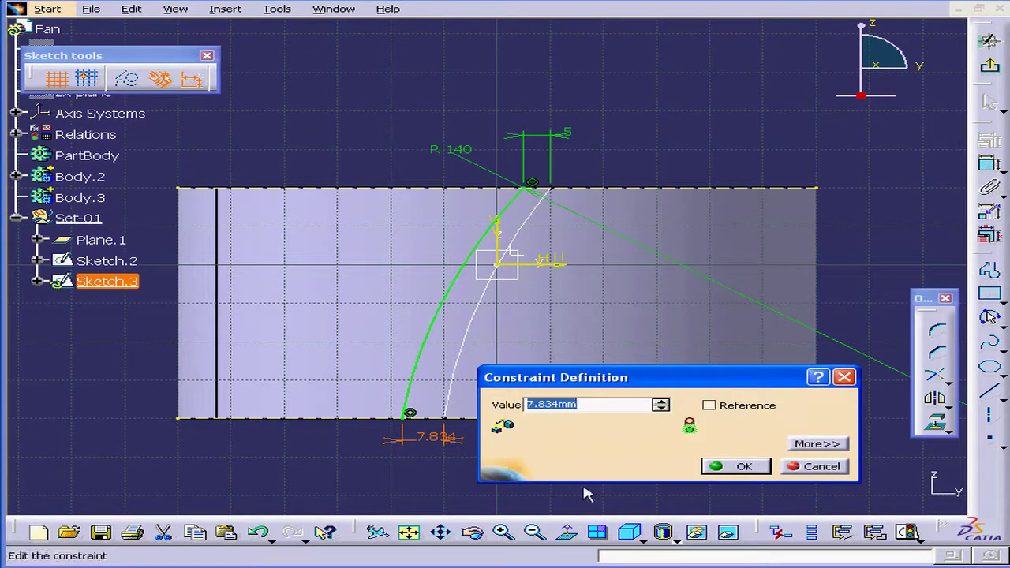
key(Tab)
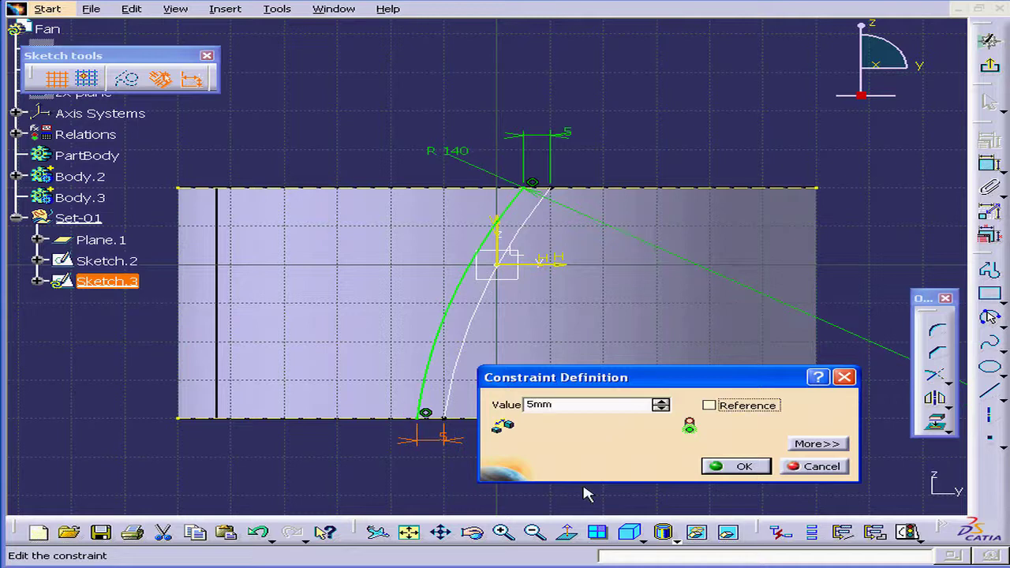
click(746, 467)
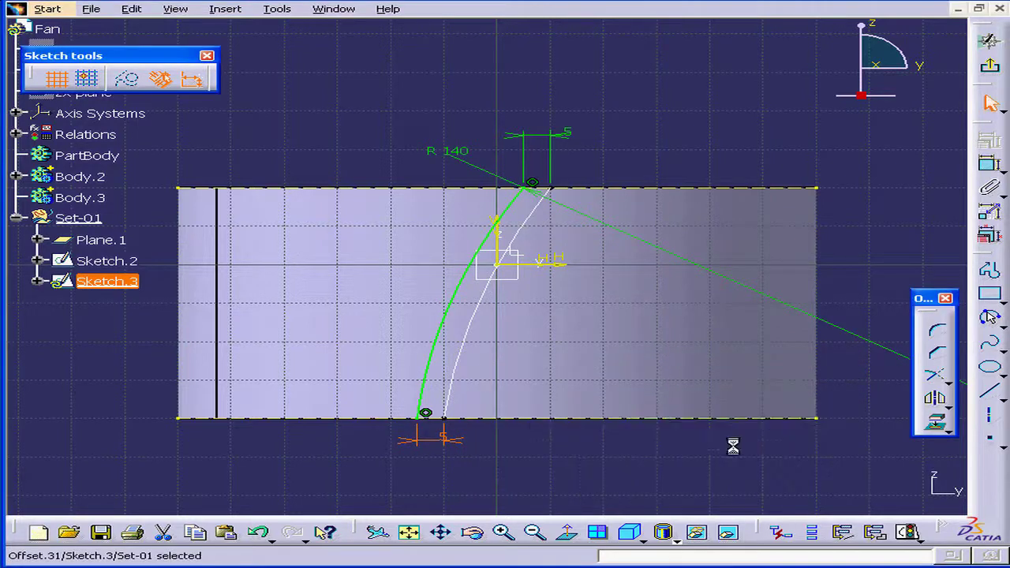
Step: Exit the finished second arc sketch and start a new sketch on the same offset plane
click(993, 71)
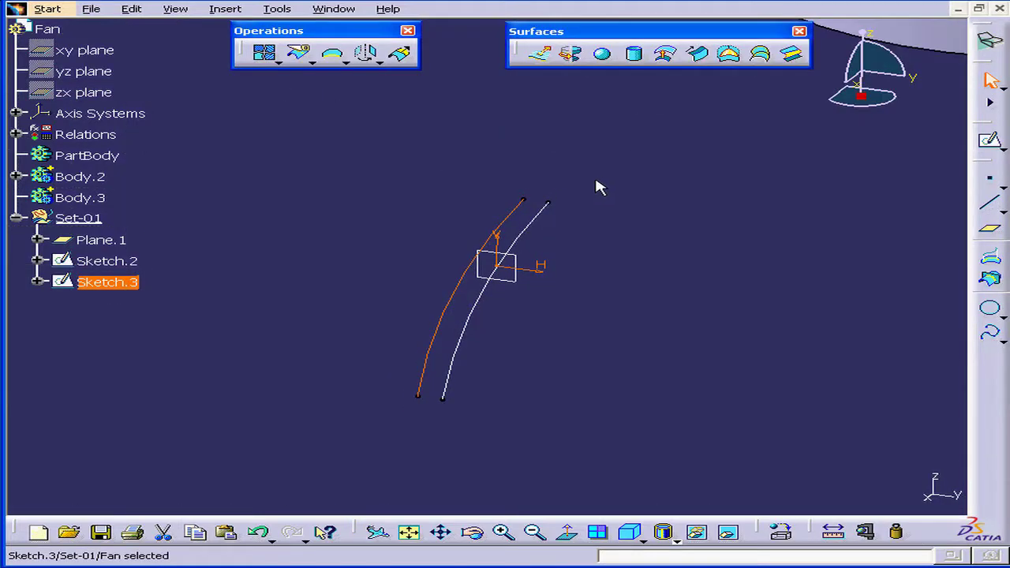
click(543, 234)
middle_drag(544, 235, 520, 328)
mouse_move(596, 259)
middle_down()
mouse_move(450, 307)
mouse_move(456, 334)
middle_up()
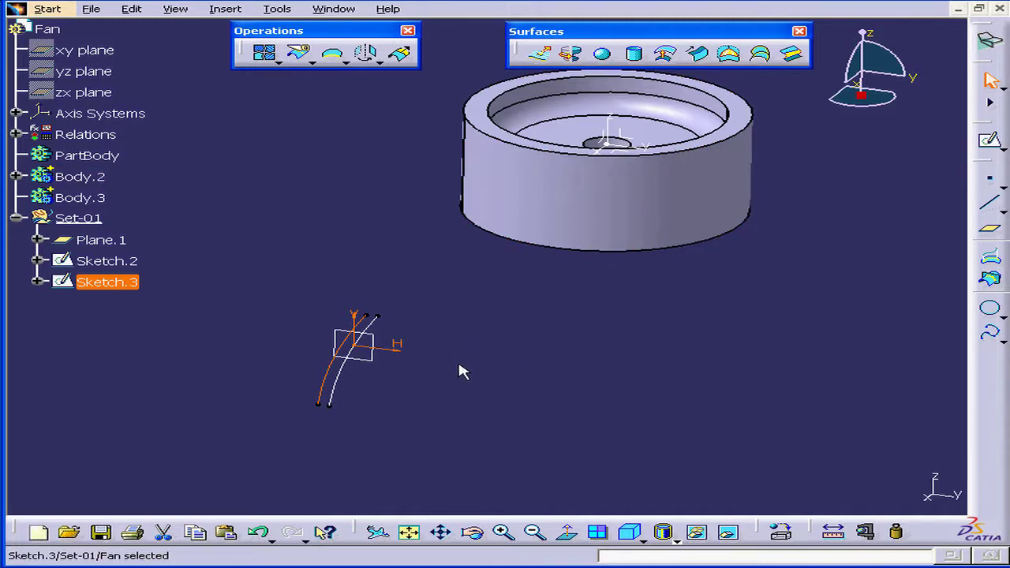
click(382, 377)
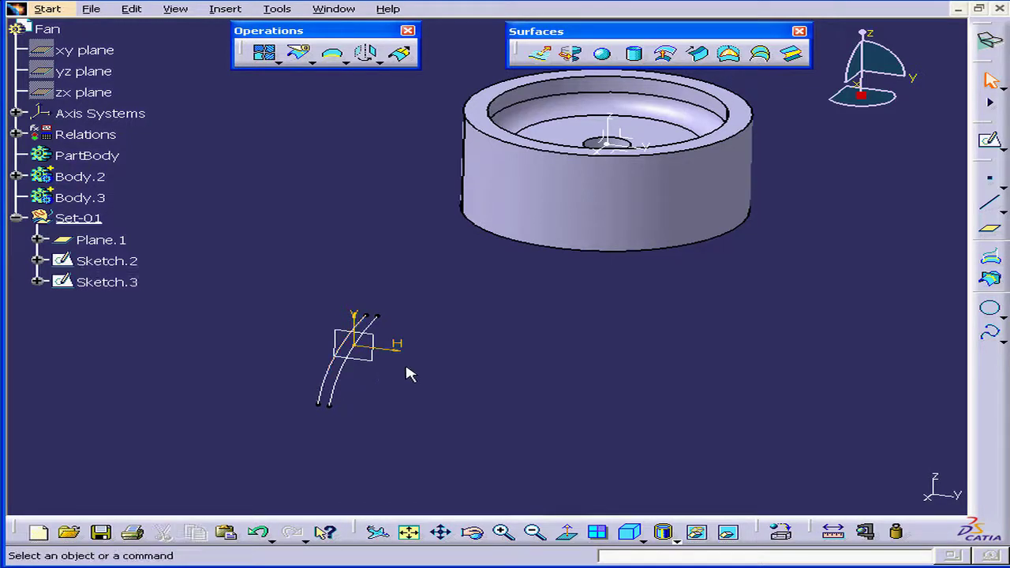
click(992, 143)
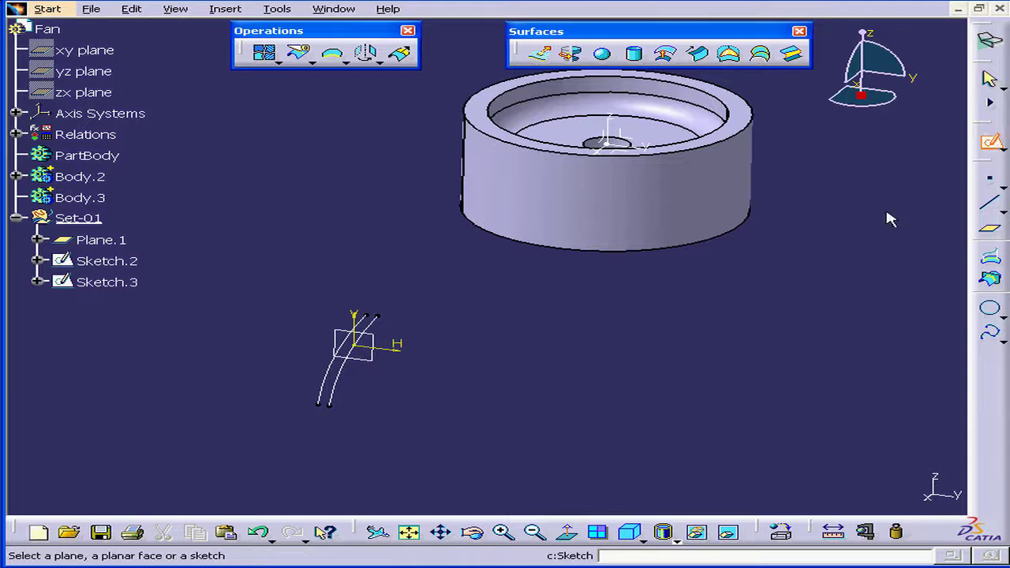
click(381, 366)
mouse_move(467, 406)
middle_down()
mouse_move(645, 261)
mouse_move(609, 189)
middle_up()
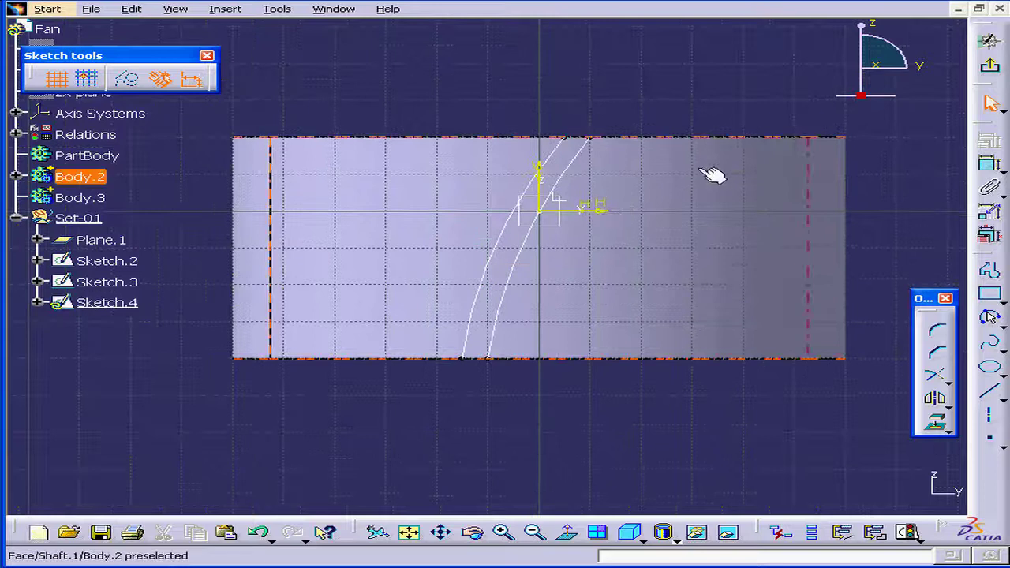
Step: Project the hub's upper and lower edges into the new sketch as construction elements and return to standard element mode
click(720, 138)
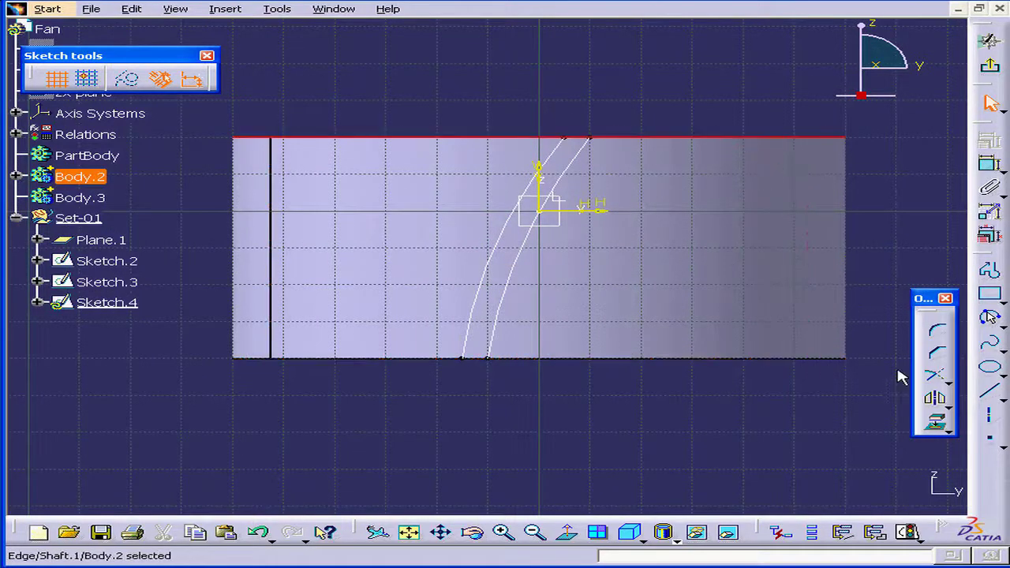
click(935, 422)
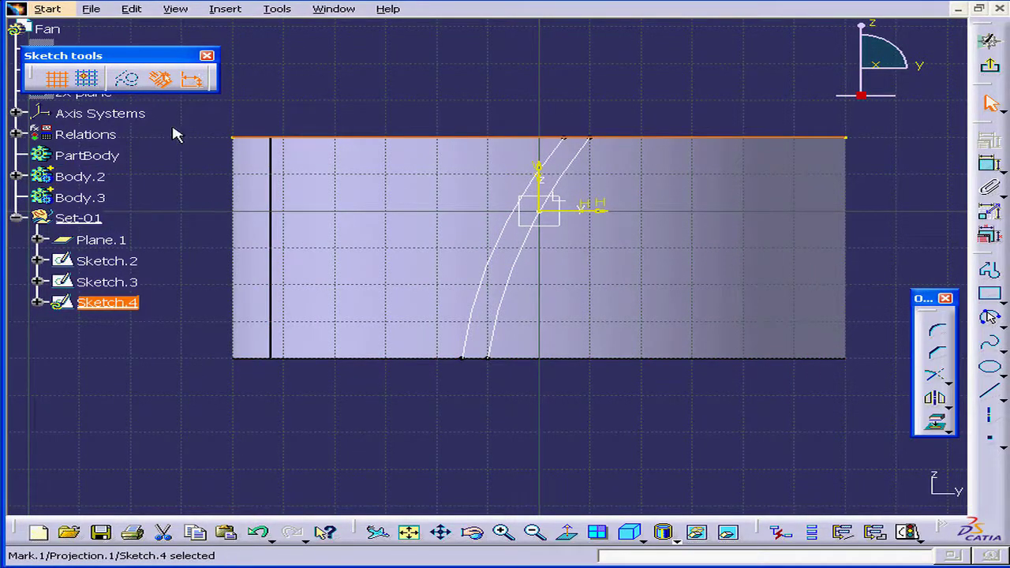
click(136, 91)
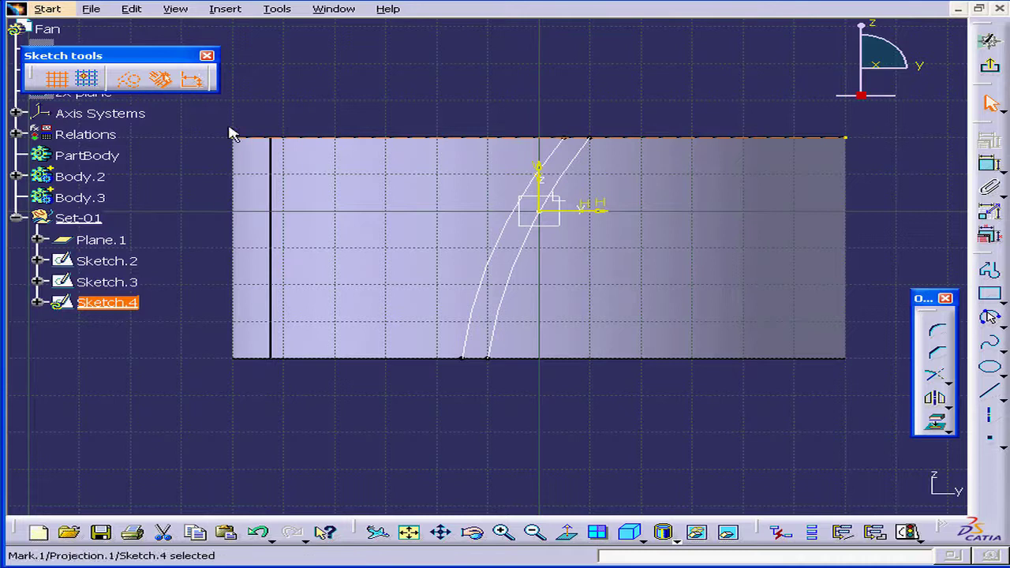
click(654, 414)
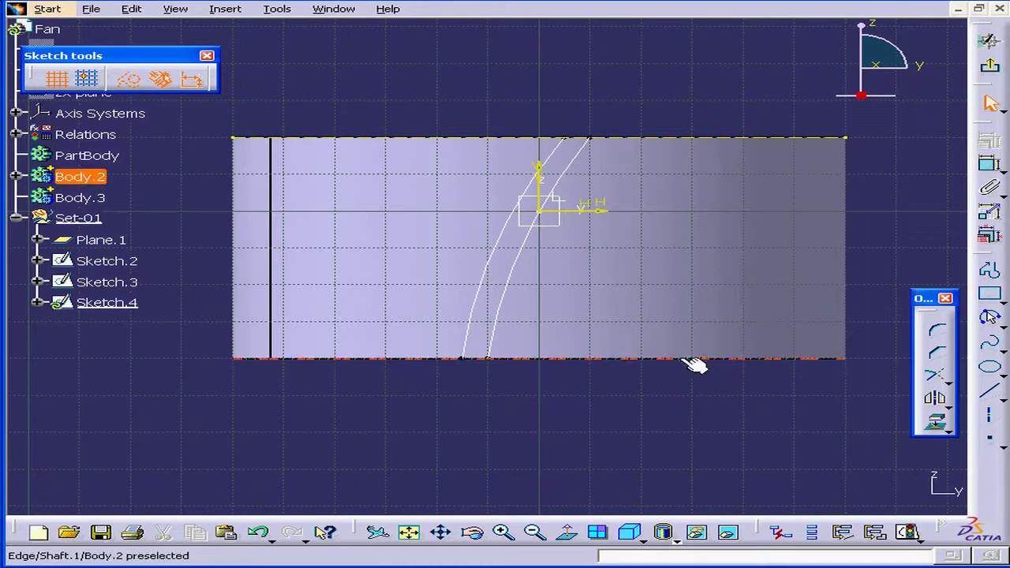
click(694, 359)
click(936, 422)
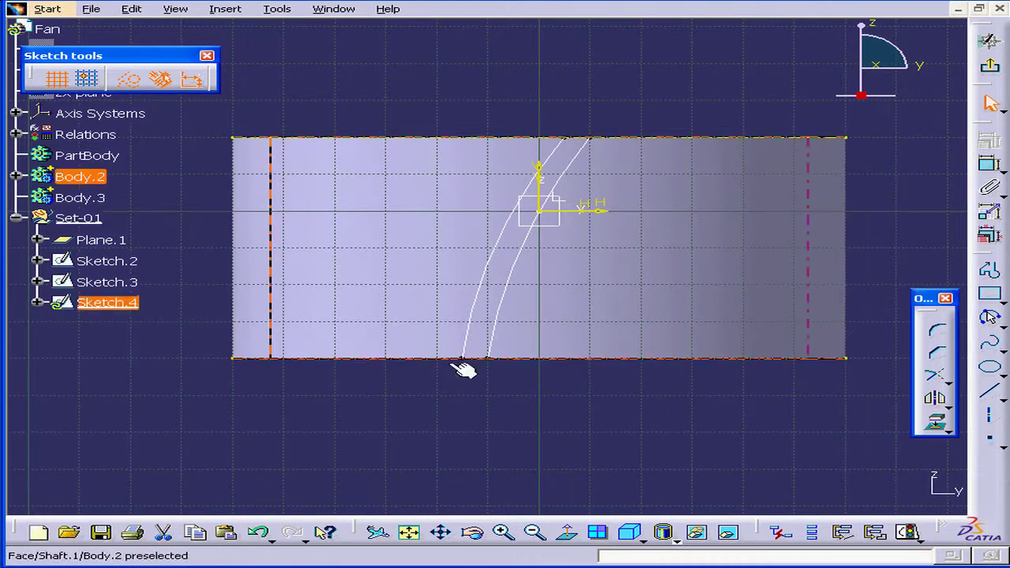
click(291, 107)
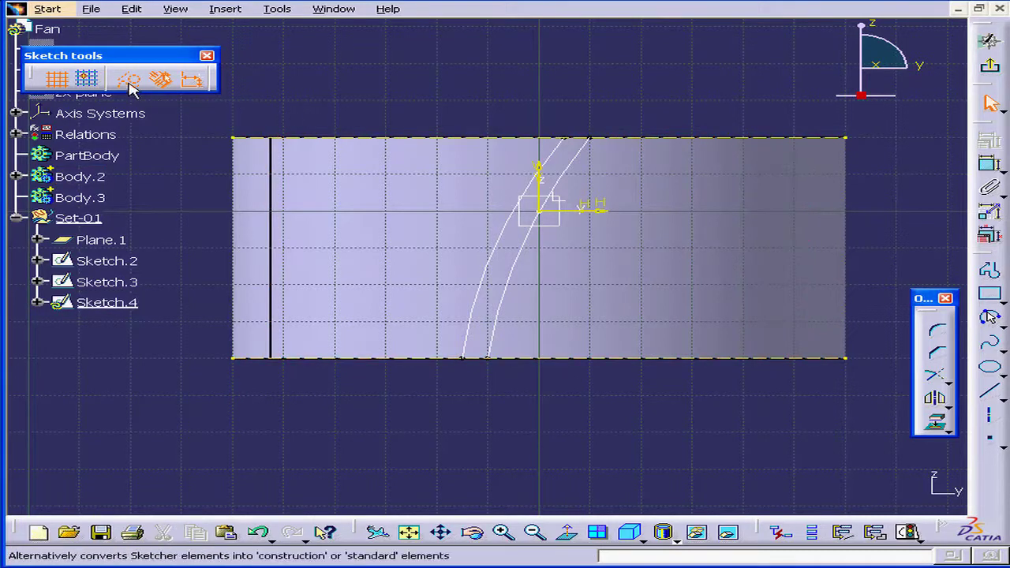
click(129, 83)
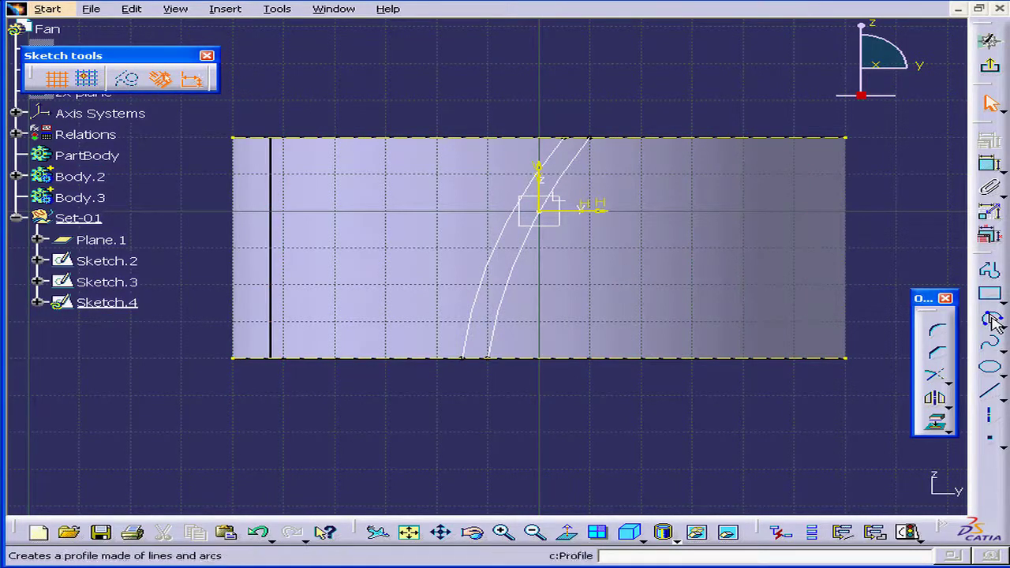
Step: Draw a three-point arc from the lower to the upper projected line, ending about 30 mm right of the vertical axis and crossing both existing arcs
click(992, 320)
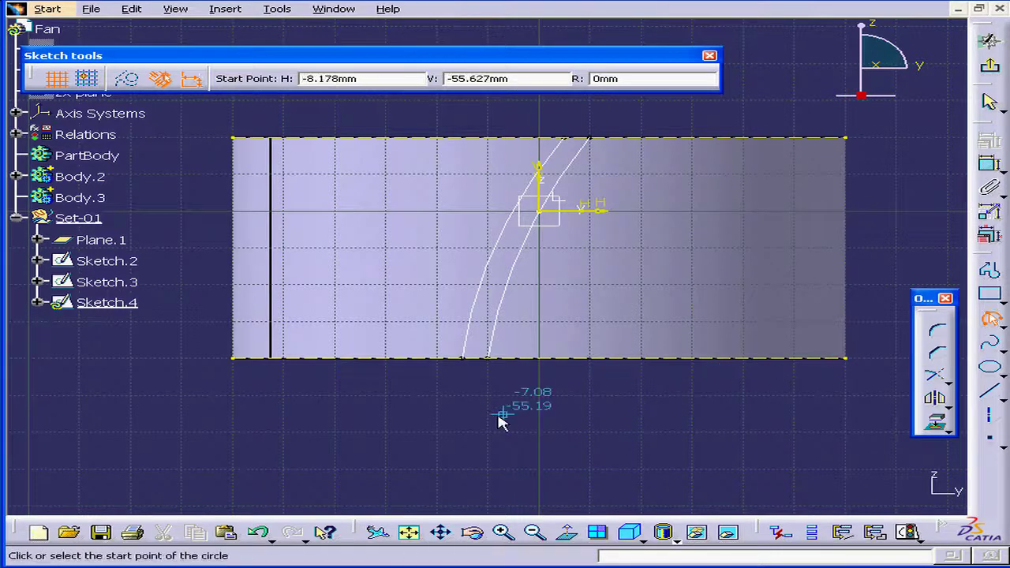
click(387, 359)
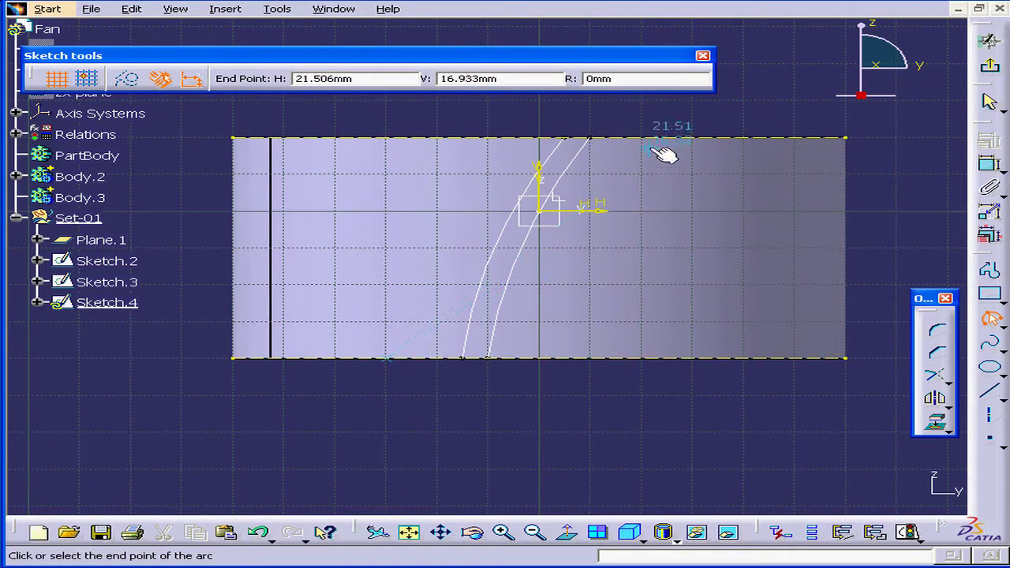
click(689, 138)
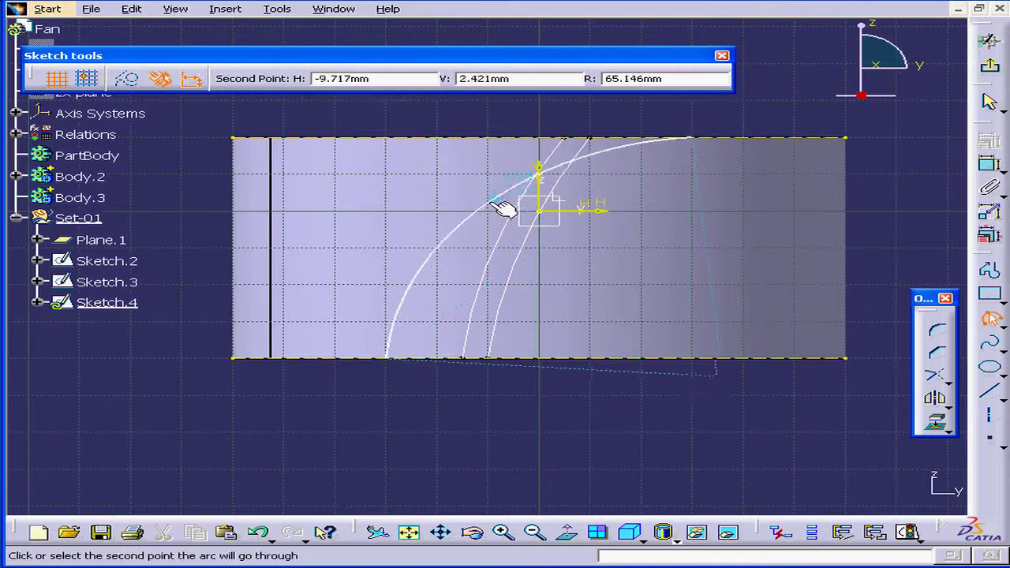
click(480, 229)
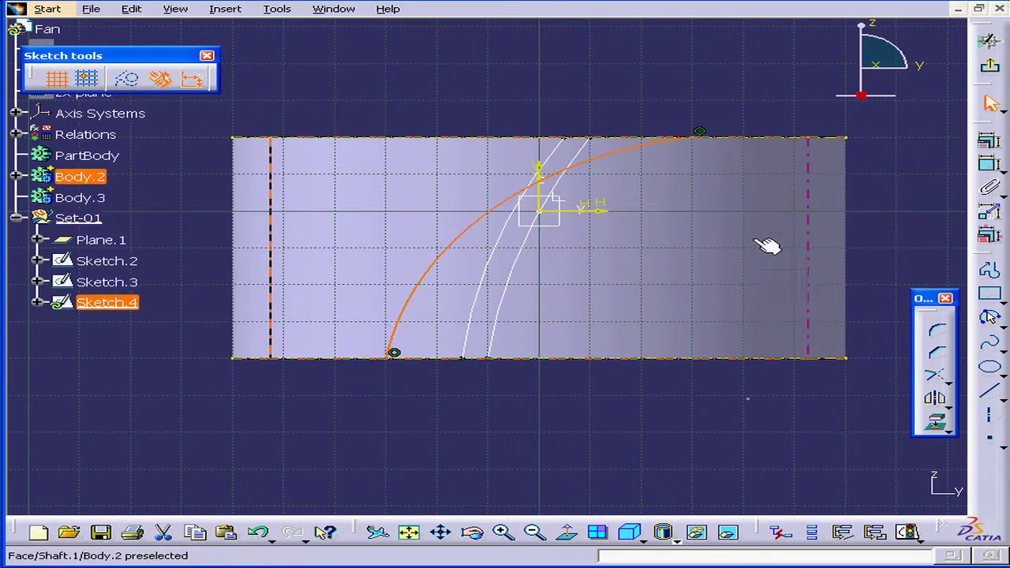
click(898, 128)
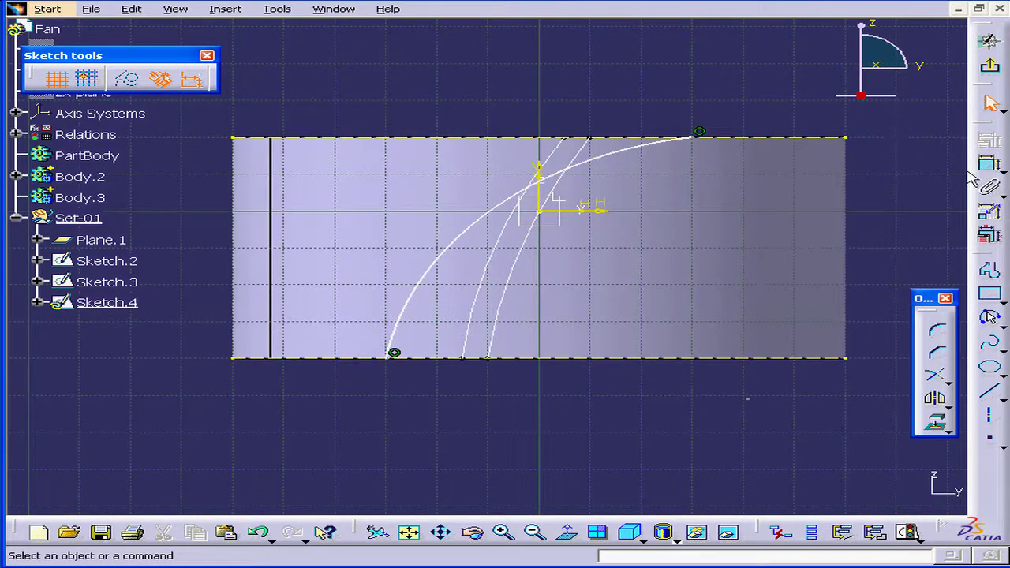
Step: Dimension the horizontal distance from the sketch origin to the new arc's upper endpoint and set it to 30 mm
click(990, 164)
click(539, 211)
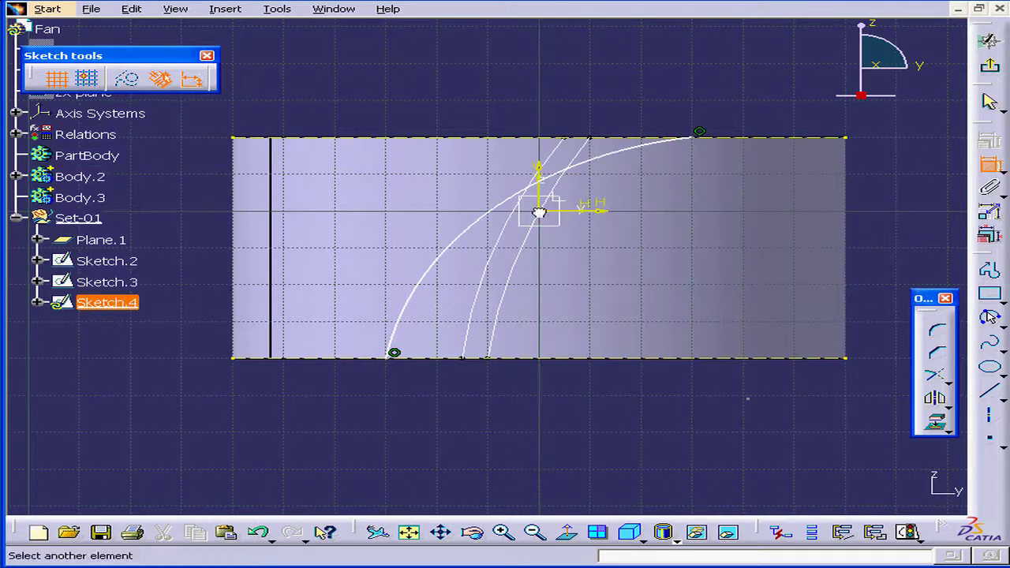
click(690, 140)
right_click(641, 90)
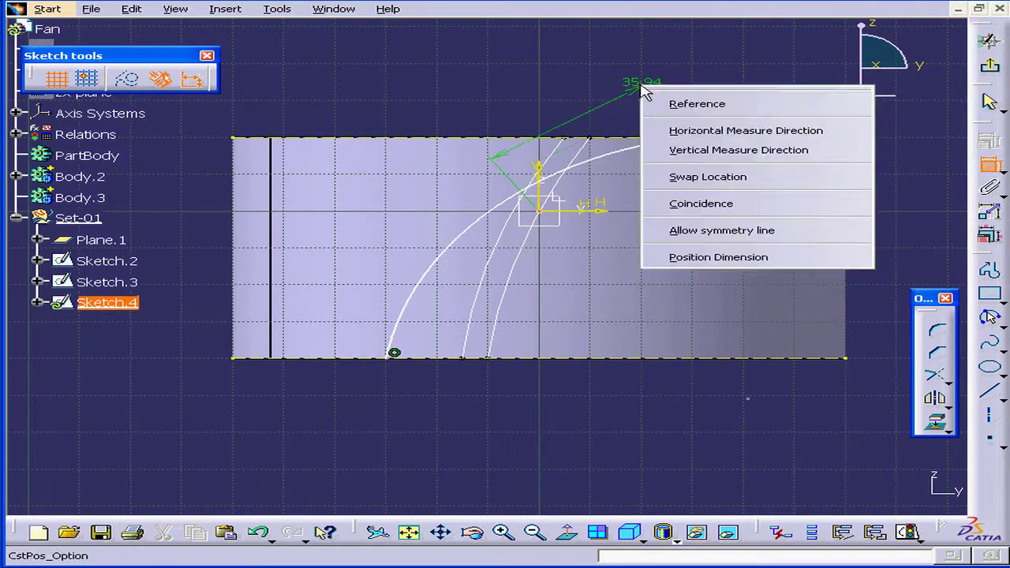
click(715, 131)
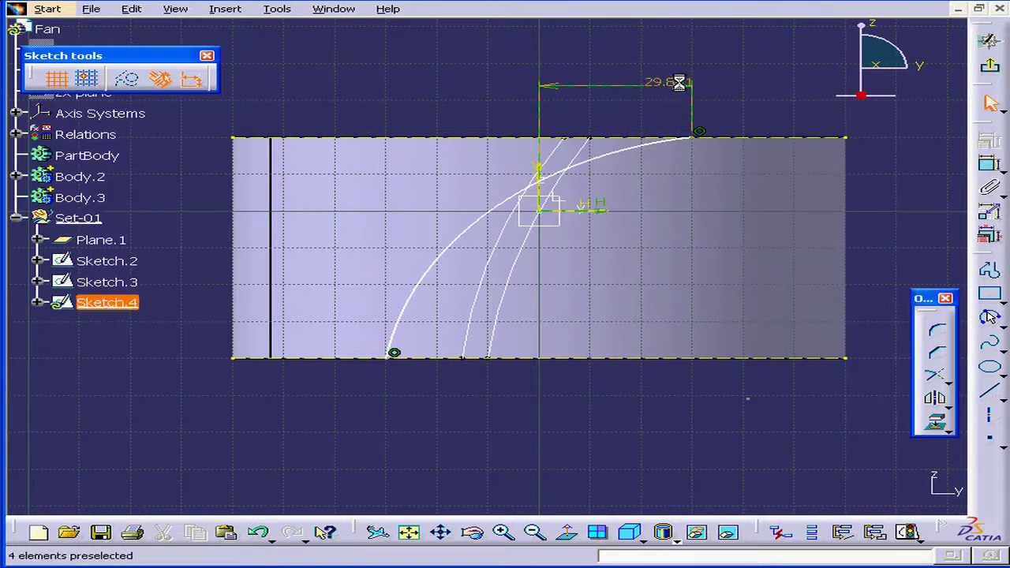
click(678, 82)
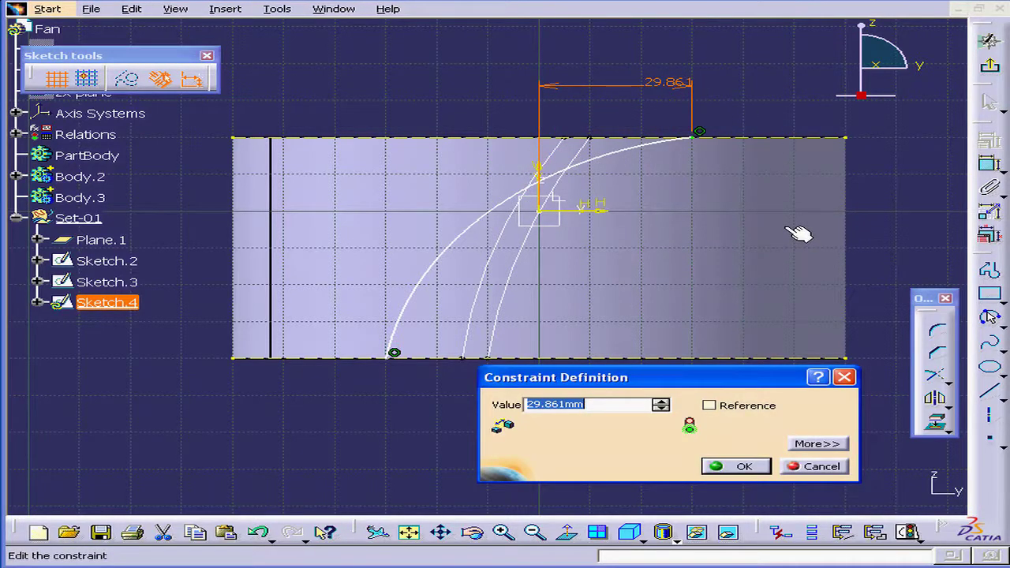
text(30mm)
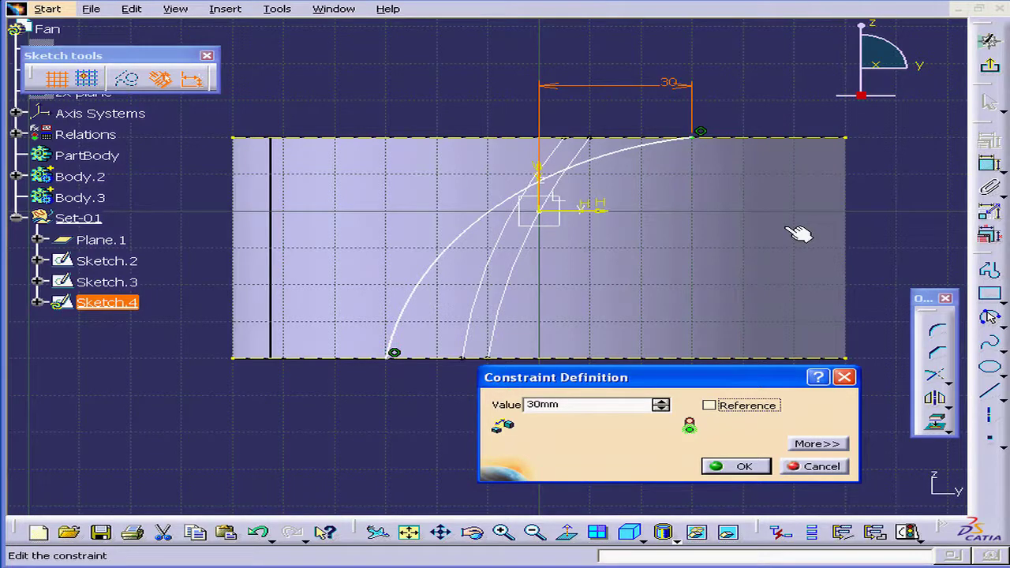
click(742, 465)
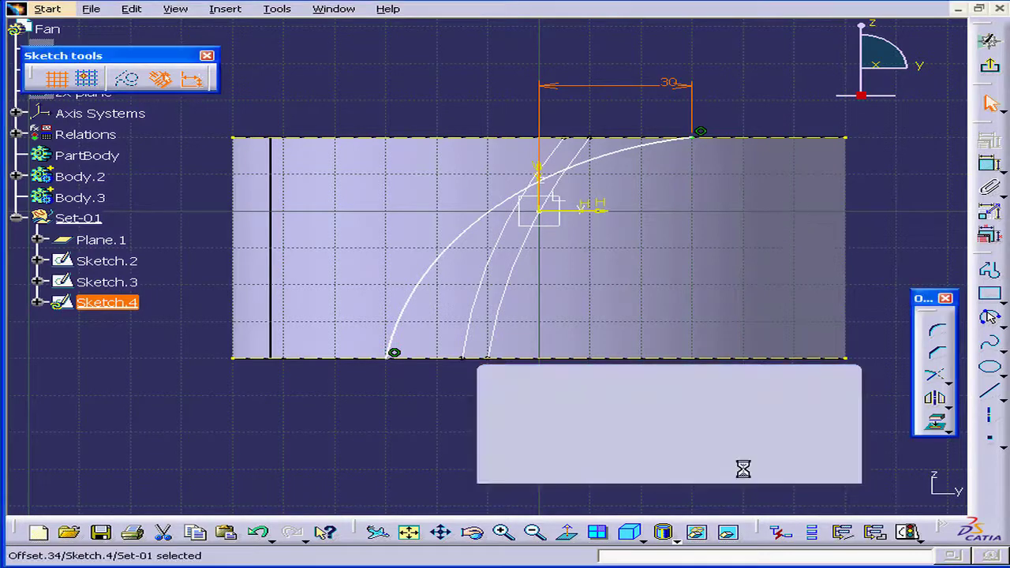
Step: Dimension the horizontal distance from the sketch origin to the new arc's lower endpoint and set it to 30 mm
click(992, 166)
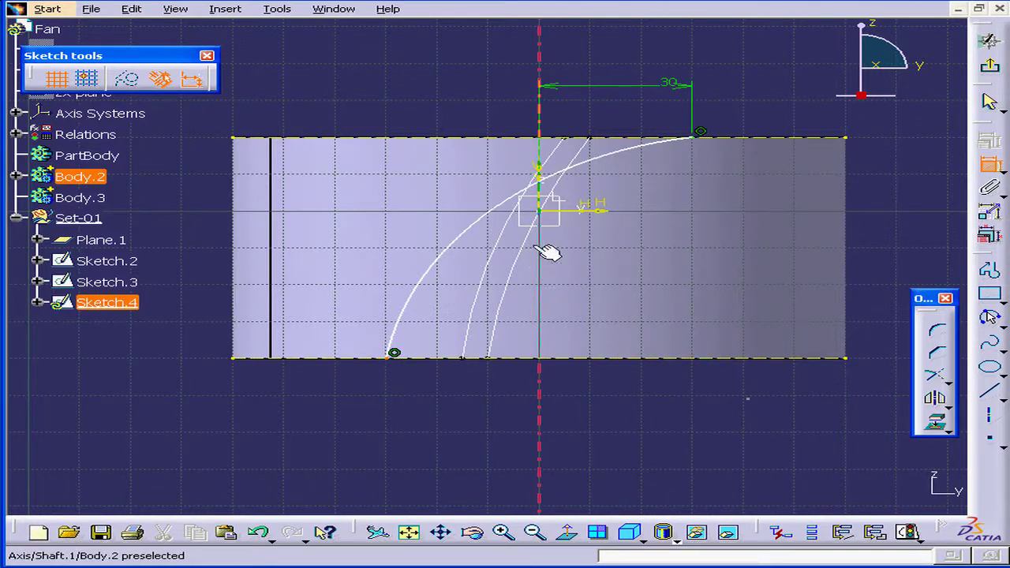
click(540, 212)
right_click(479, 408)
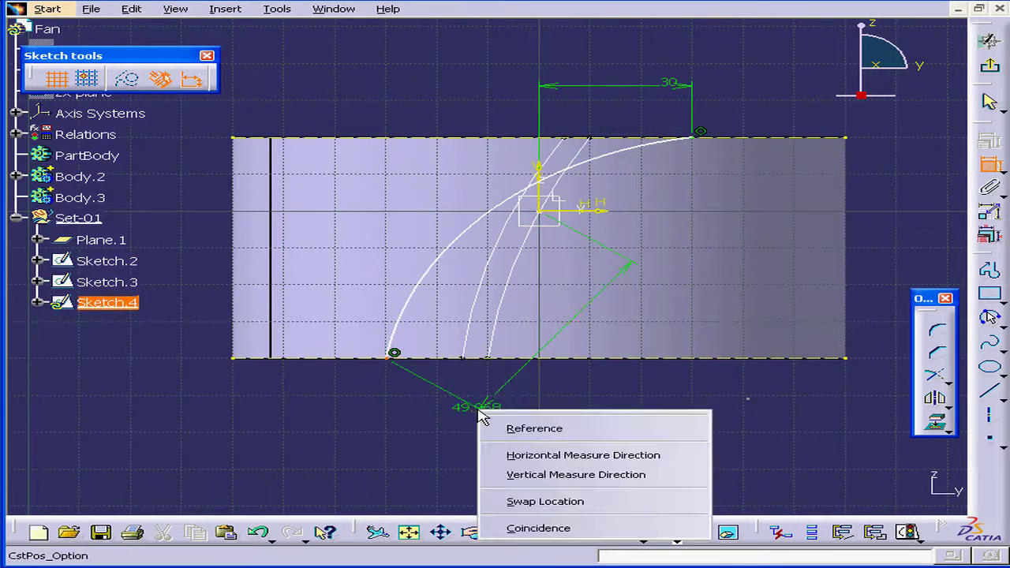
click(550, 454)
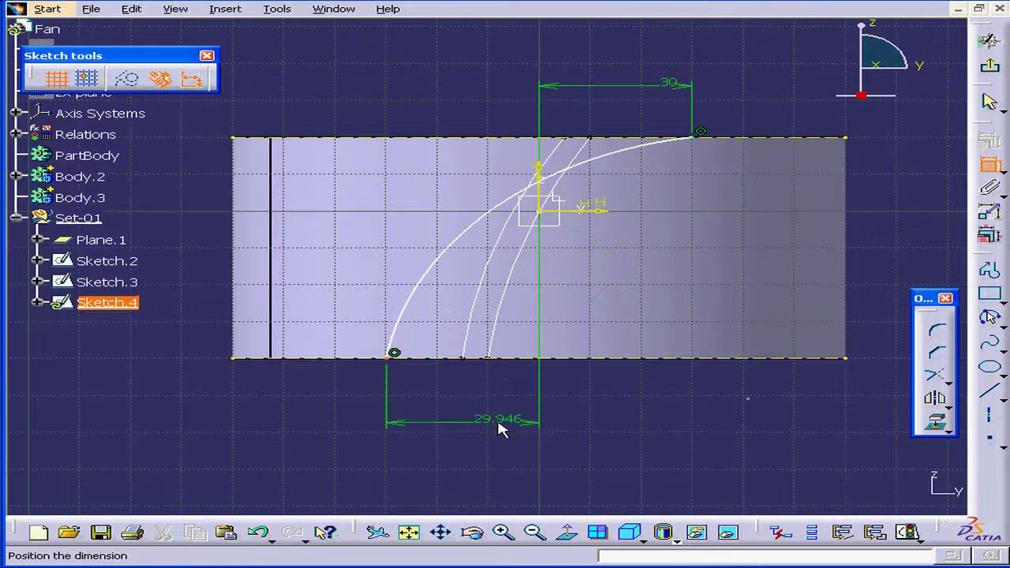
click(500, 429)
double_click(506, 419)
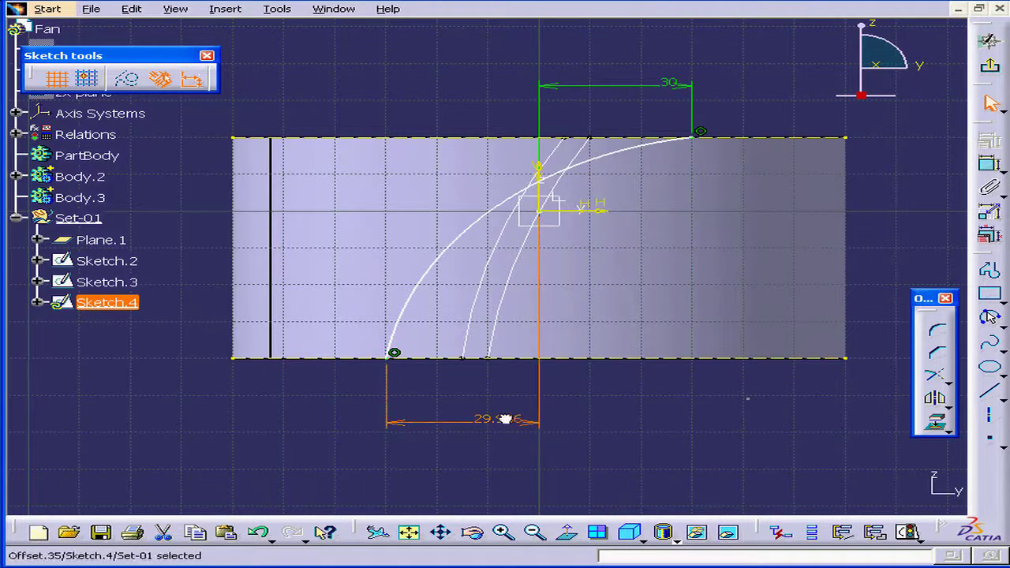
text(30)
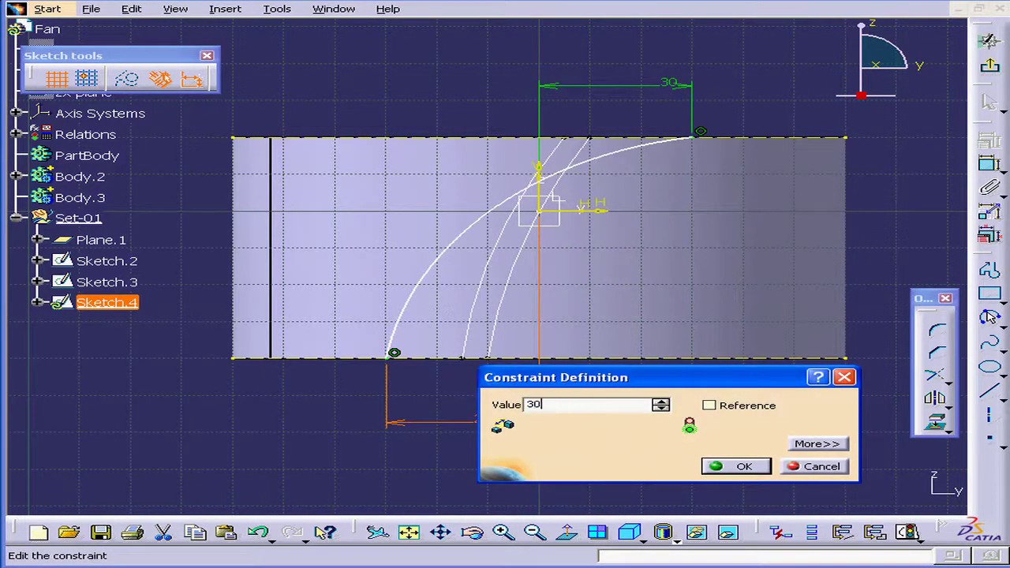
text(mm)
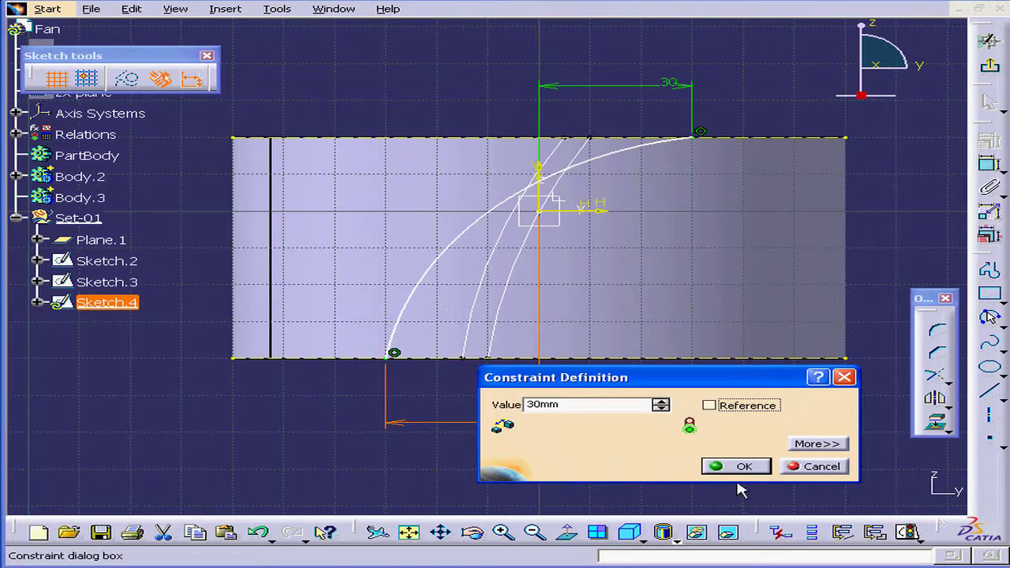
click(740, 467)
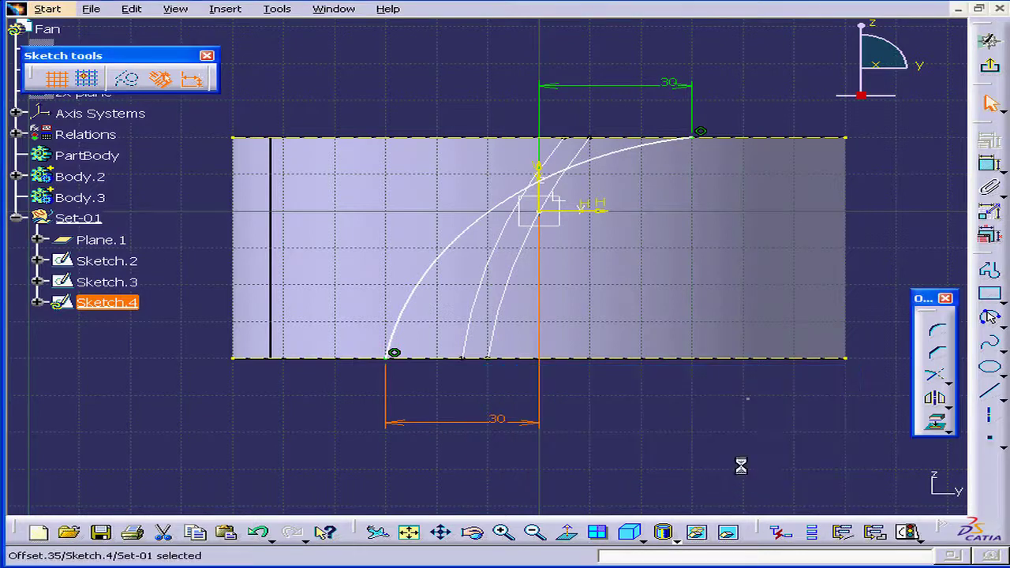
Step: Add a radius dimension to the new arc and set it to 100 mm
click(991, 166)
click(632, 147)
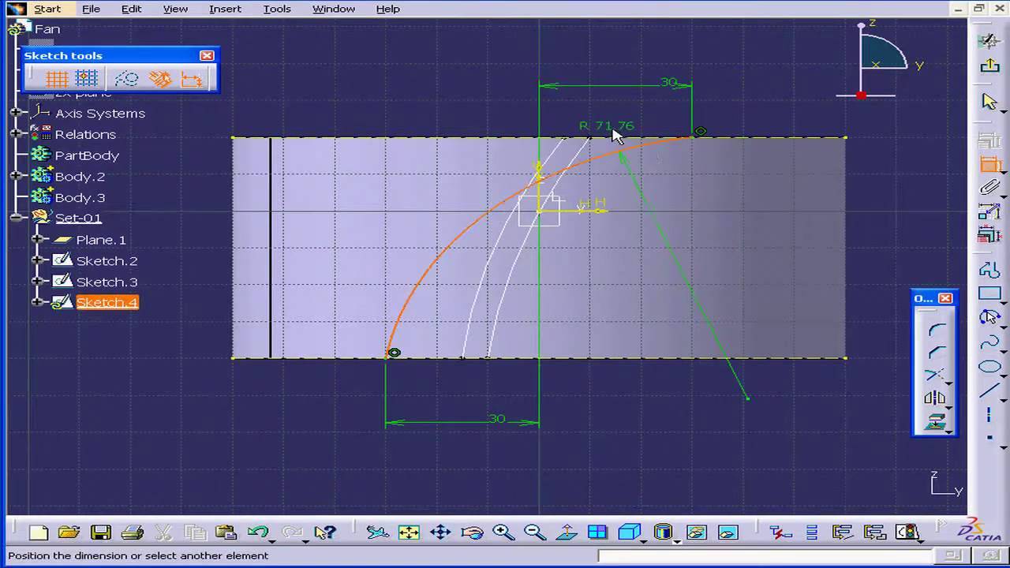
click(404, 85)
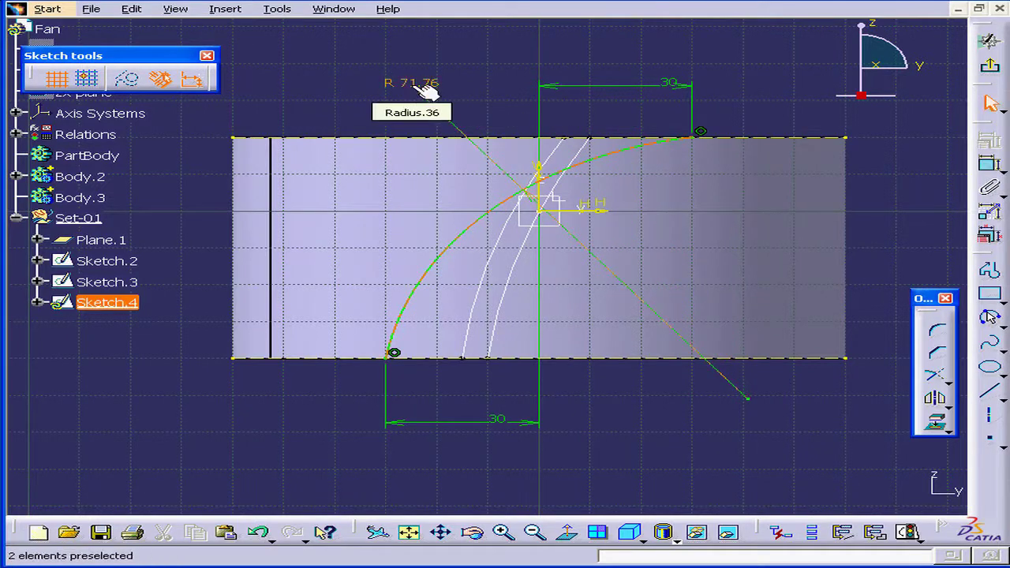
double_click(416, 83)
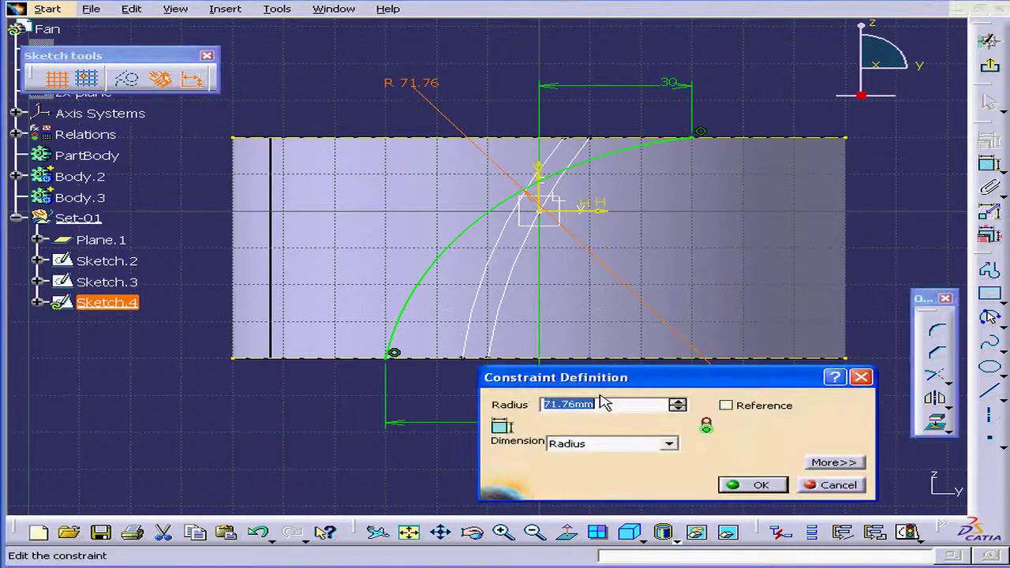
text(1)
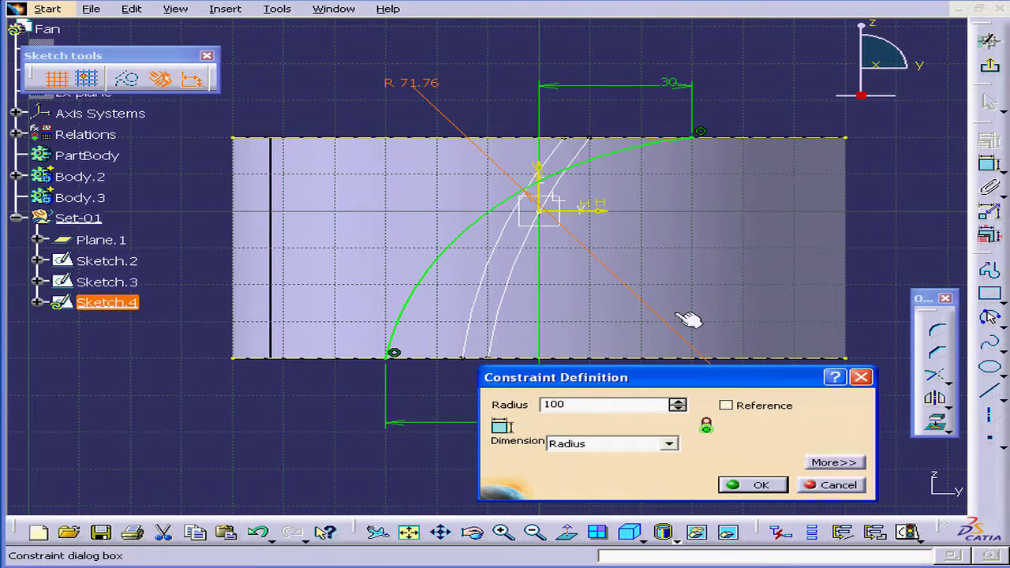
text(00)
click(781, 486)
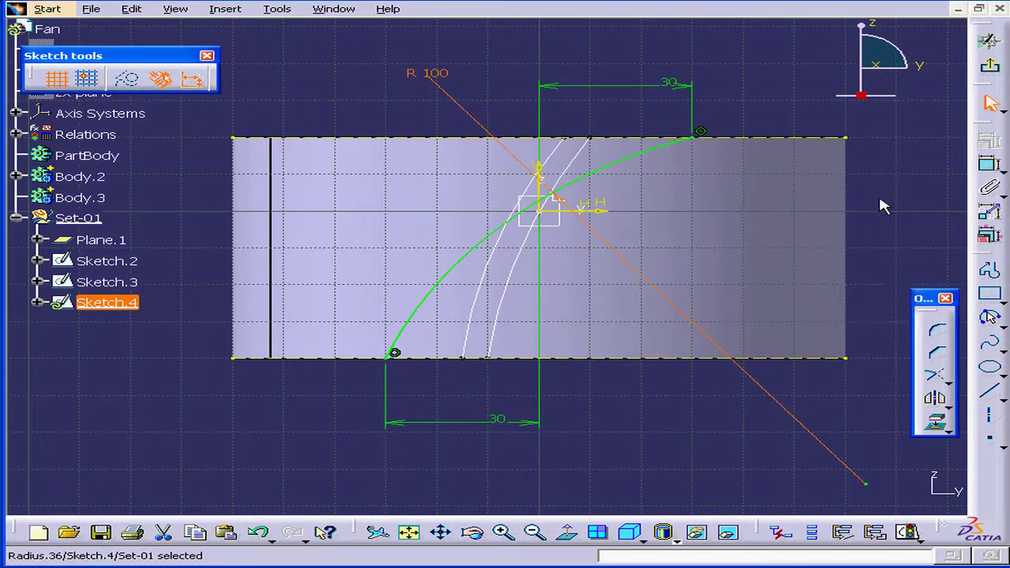
Step: Exit the finished third arc sketch and start a new sketch on the same offset plane
click(990, 66)
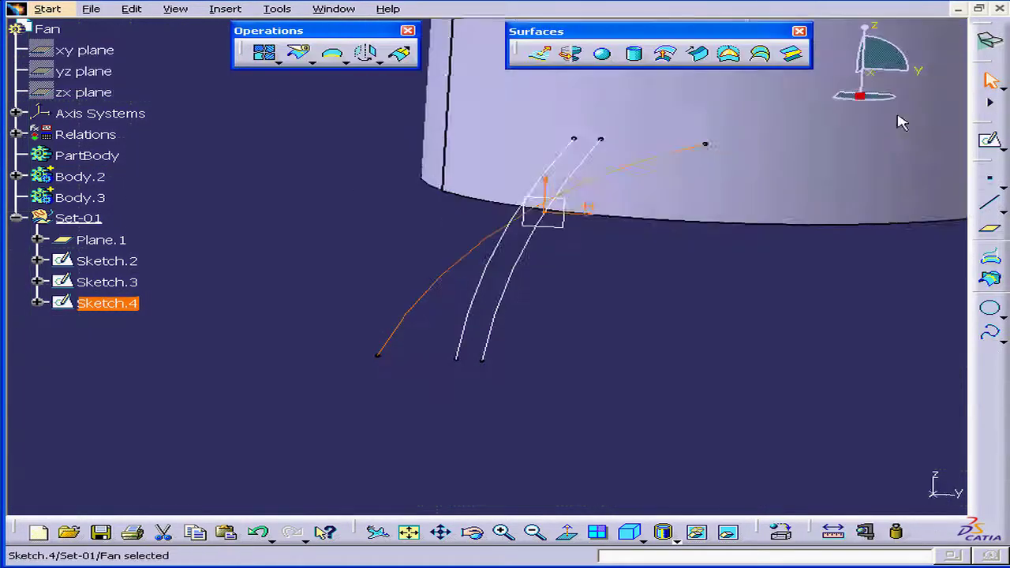
mouse_move(661, 230)
middle_down()
mouse_move(526, 271)
mouse_move(526, 316)
mouse_move(552, 307)
mouse_move(534, 316)
middle_up()
click(534, 316)
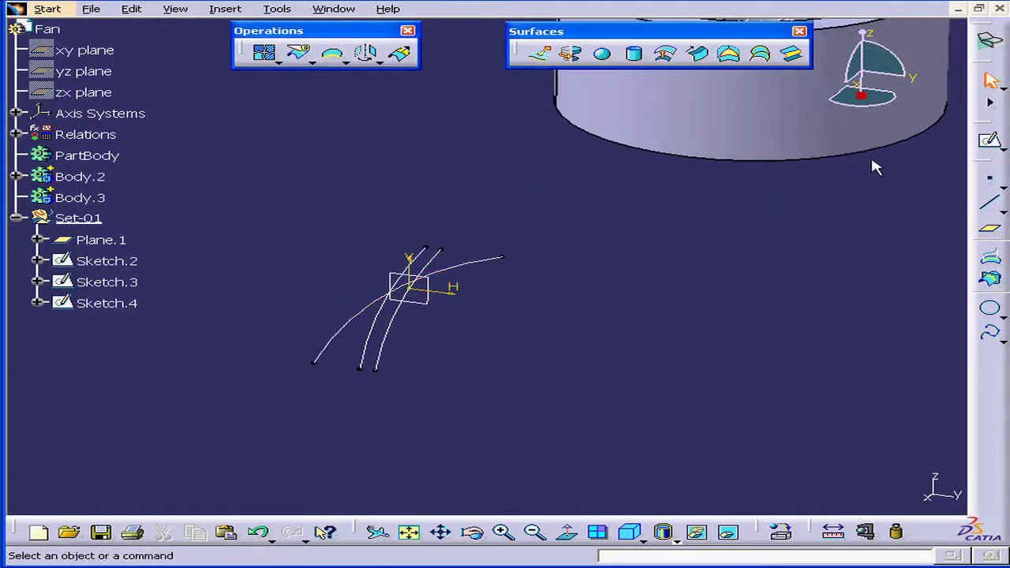
click(990, 140)
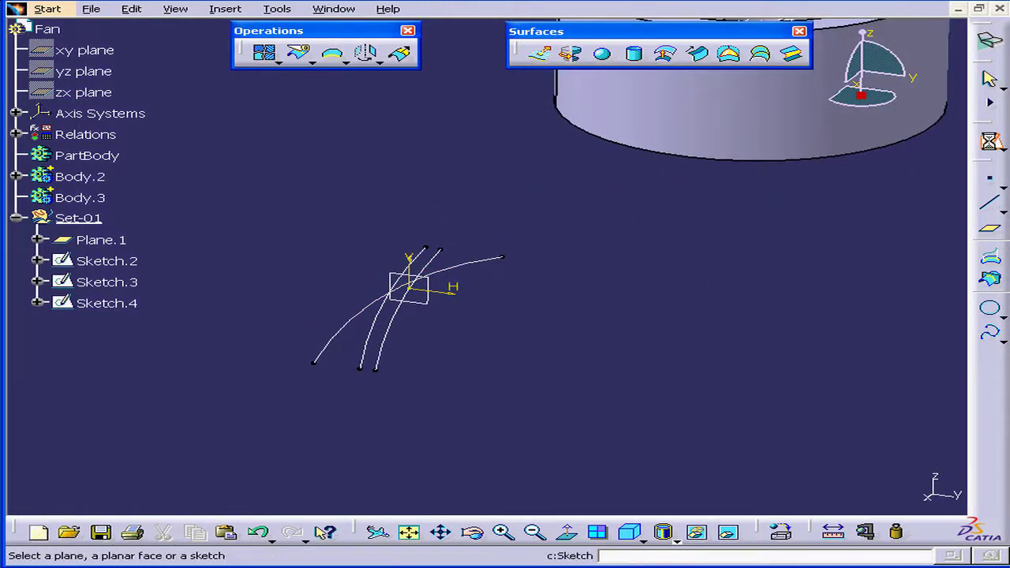
click(439, 309)
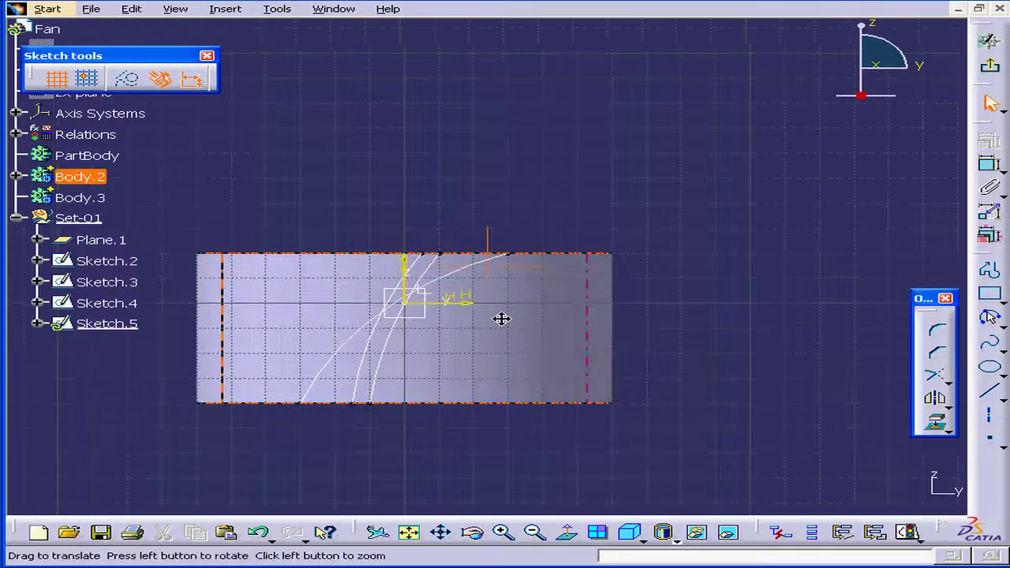
click(658, 279)
mouse_move(502, 319)
middle_down()
mouse_move(658, 279)
mouse_move(652, 262)
mouse_move(690, 259)
mouse_move(584, 222)
mouse_move(606, 266)
middle_up()
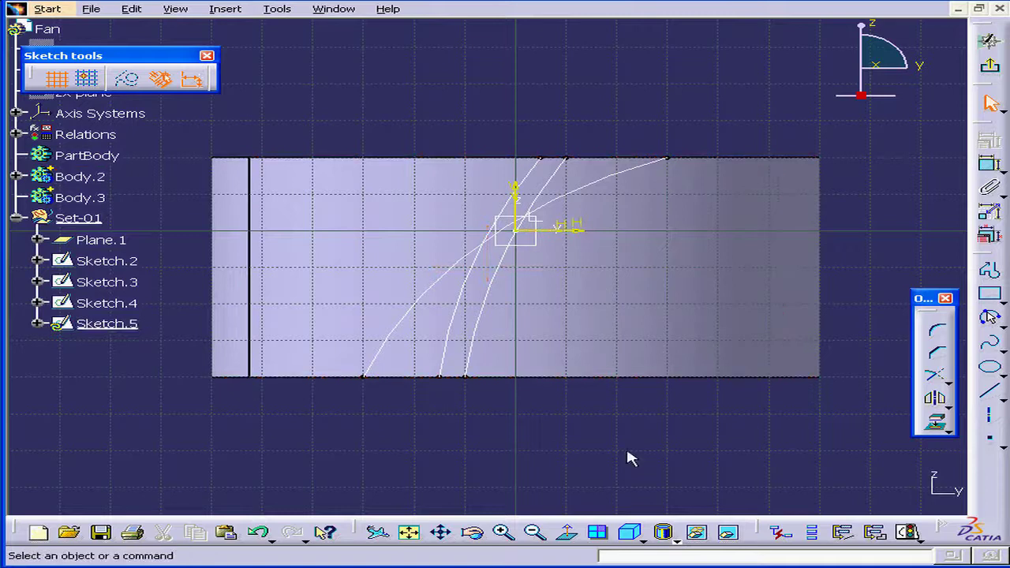
Step: Project the hub's lower and upper edges into the new sketch as construction elements and return to standard element mode
click(629, 377)
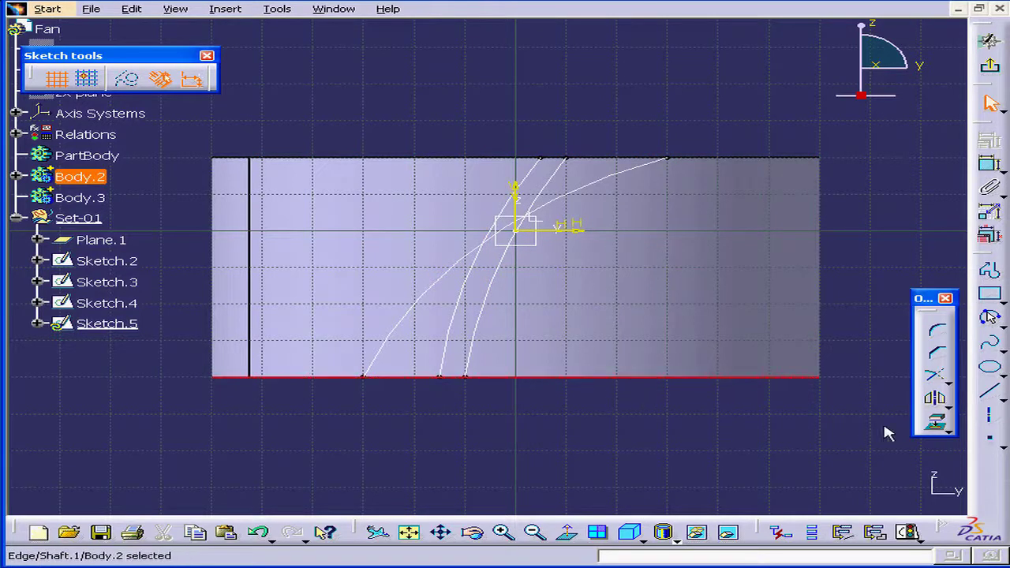
click(938, 427)
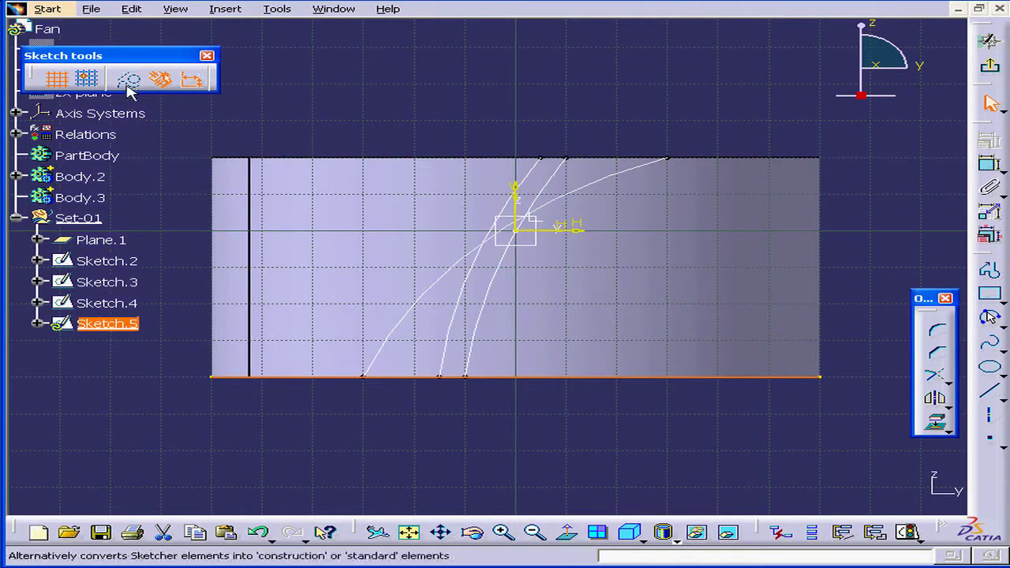
click(535, 121)
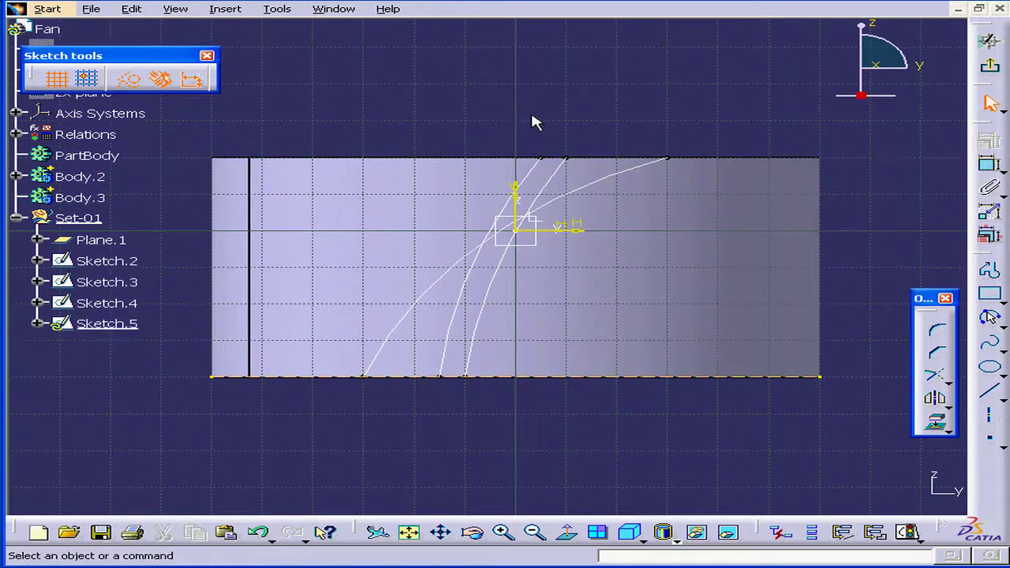
click(731, 162)
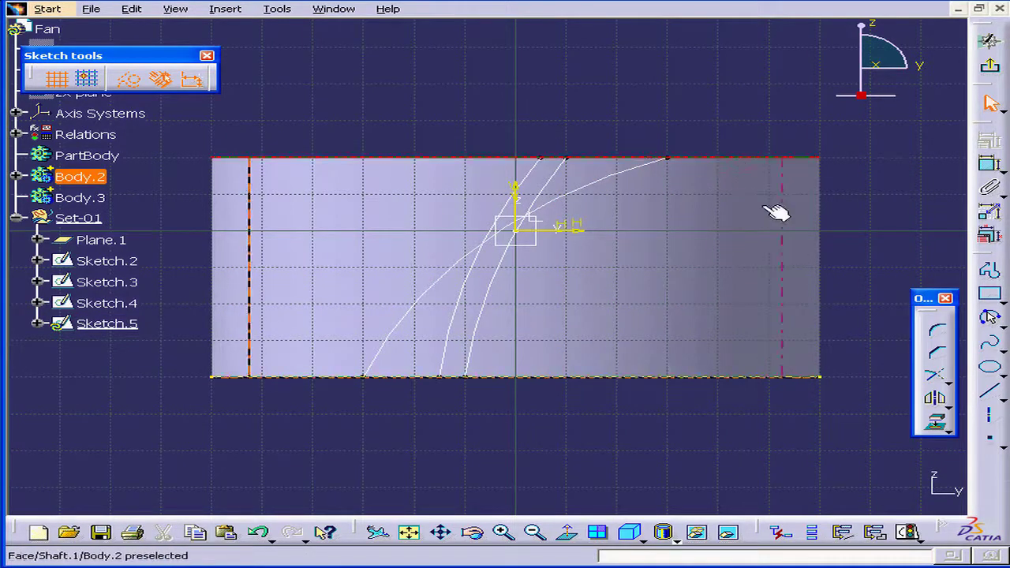
click(937, 425)
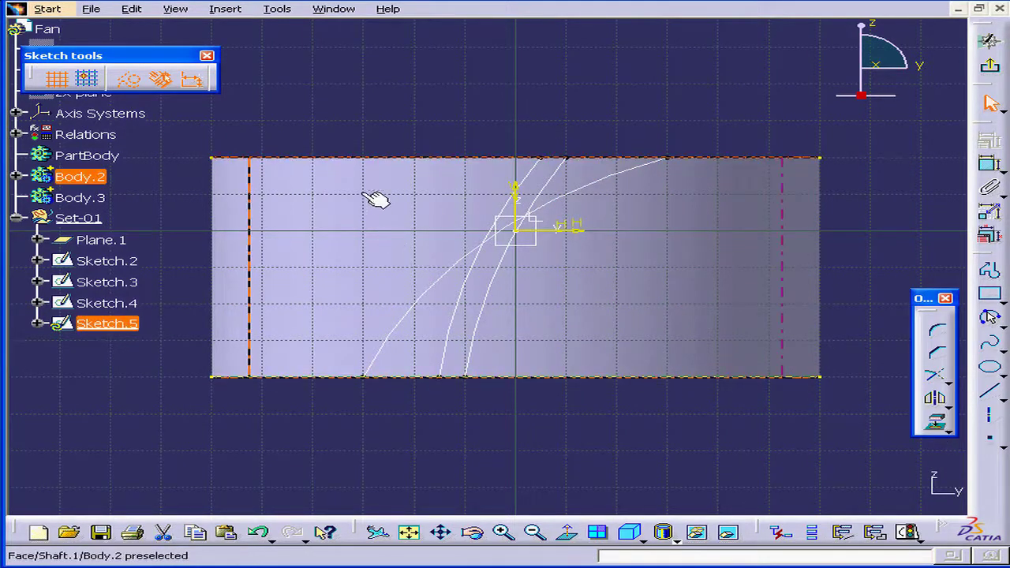
click(357, 126)
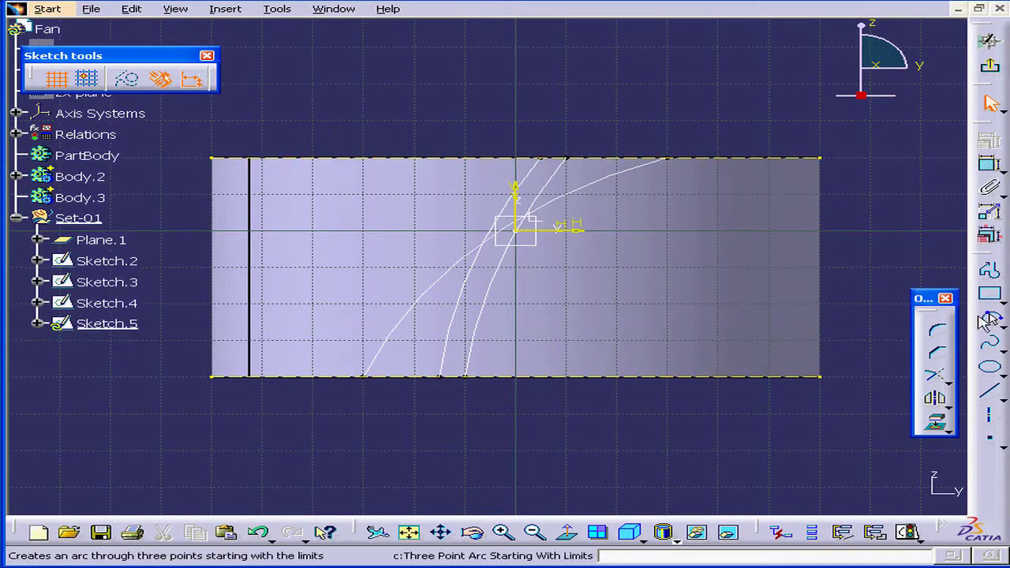
Step: Draw a three-point arc between the projected lines, starting about 5 mm and ending about 9 mm left of the 100 mm radius arc's endpoints
click(994, 317)
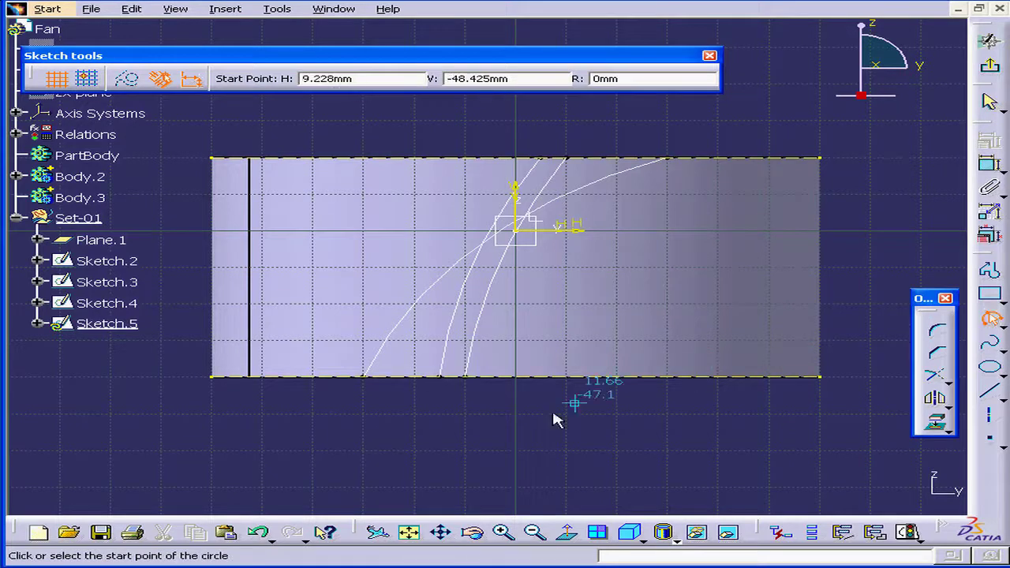
click(337, 377)
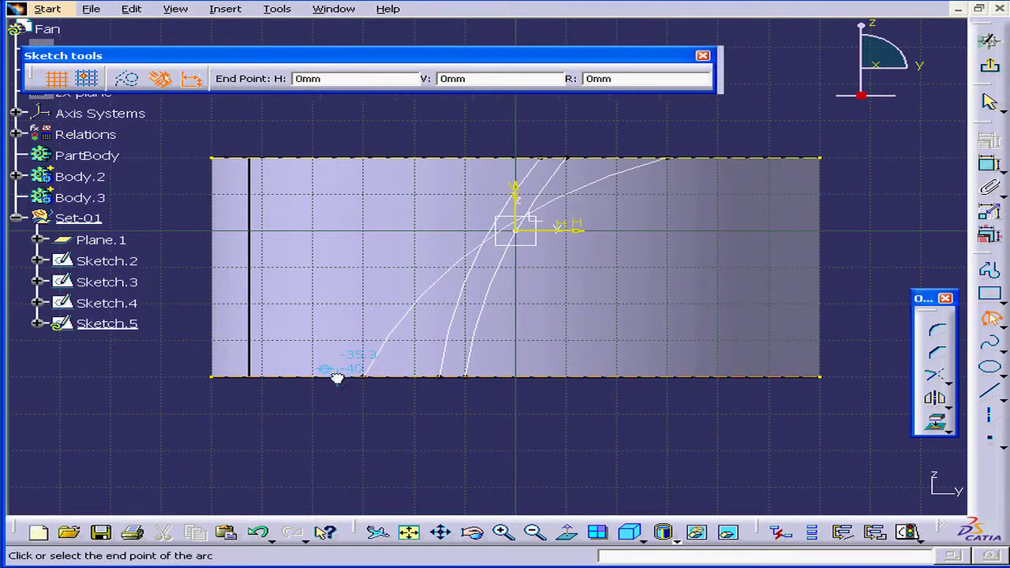
click(628, 160)
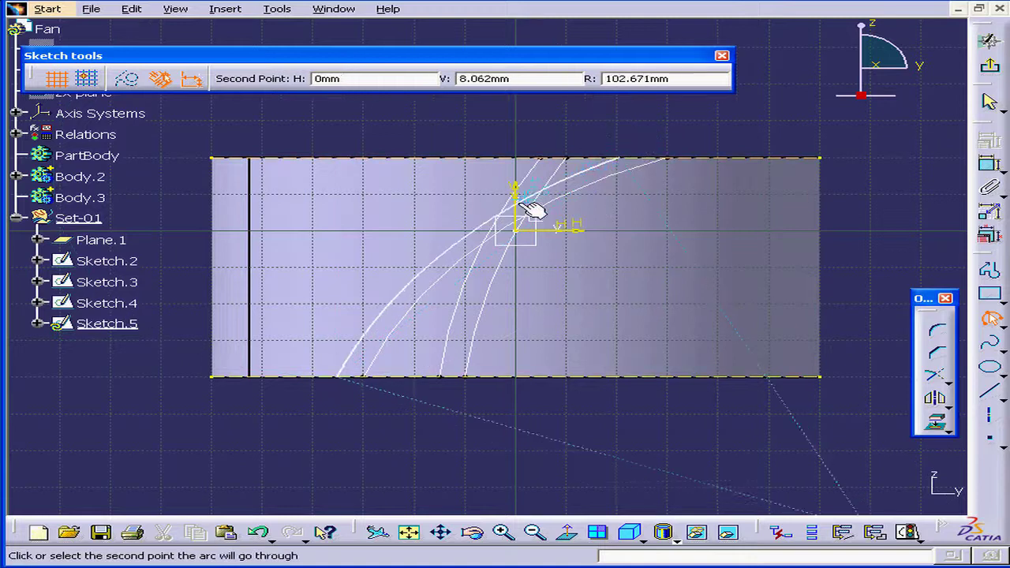
click(439, 248)
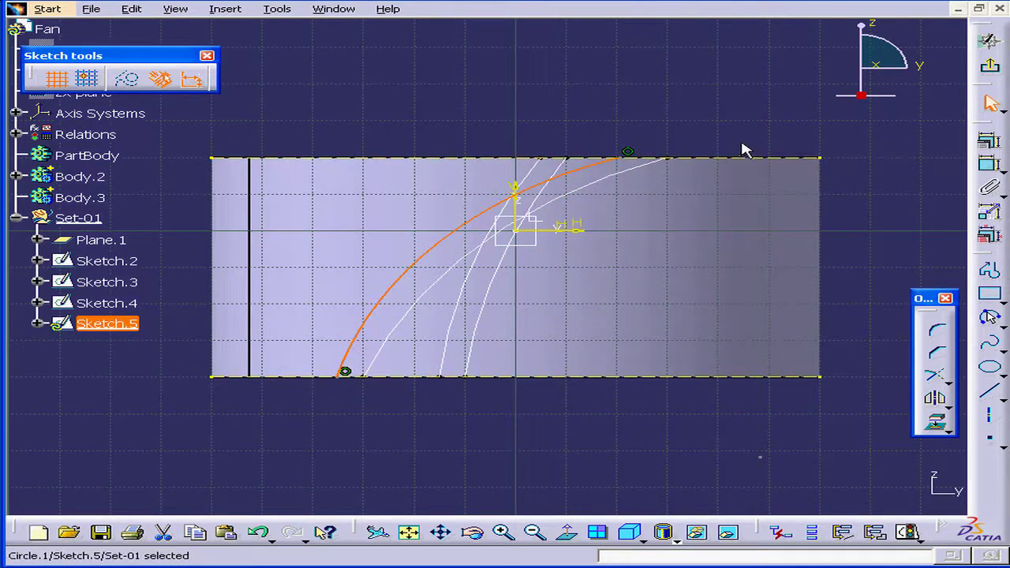
click(735, 141)
Step: Dimension the gap between the upper endpoints of the new arc and the 100 mm radius arc and set it to 4 mm
click(990, 163)
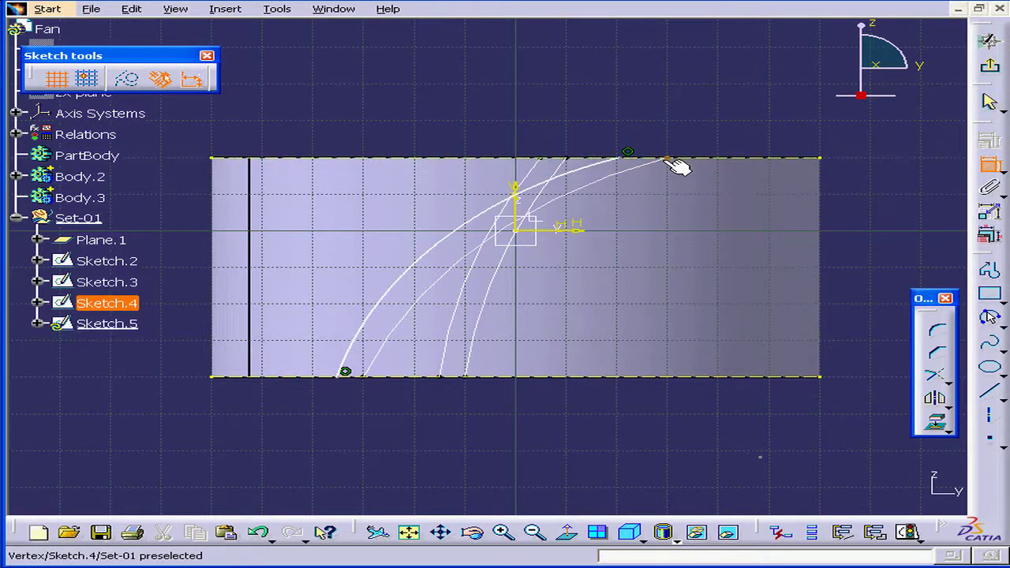
click(629, 157)
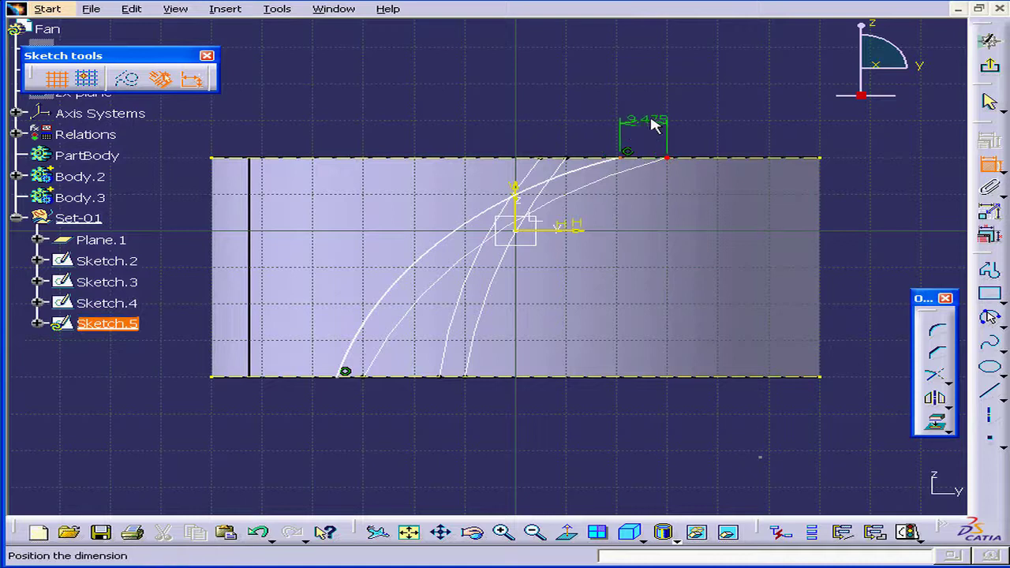
click(652, 114)
double_click(670, 129)
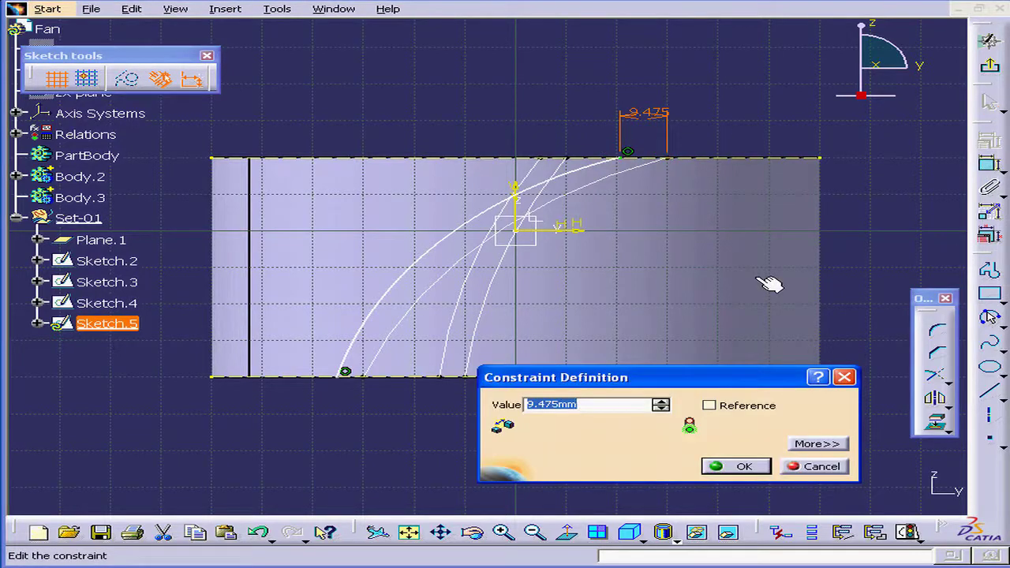
text(4)
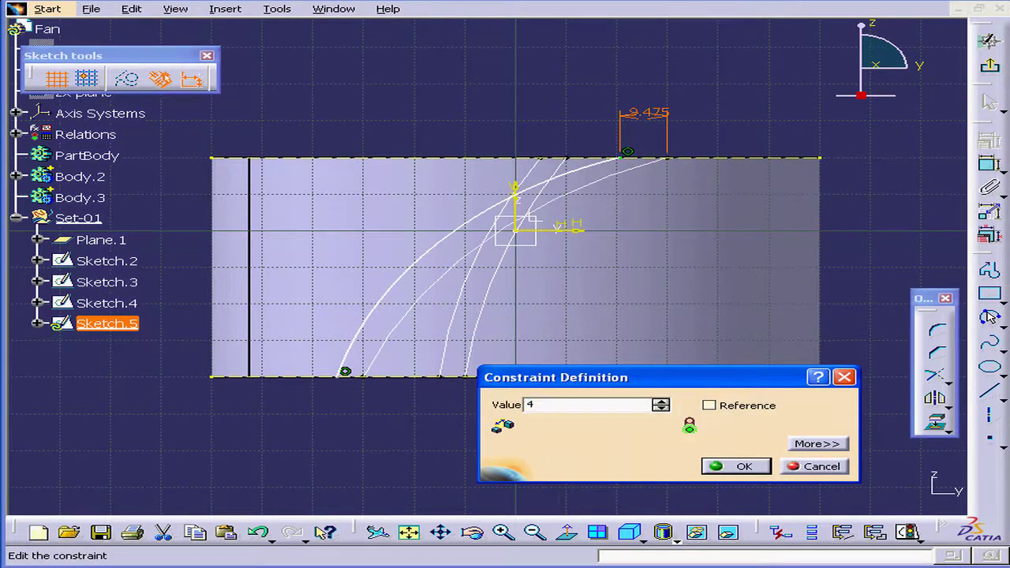
key(Tab)
click(731, 467)
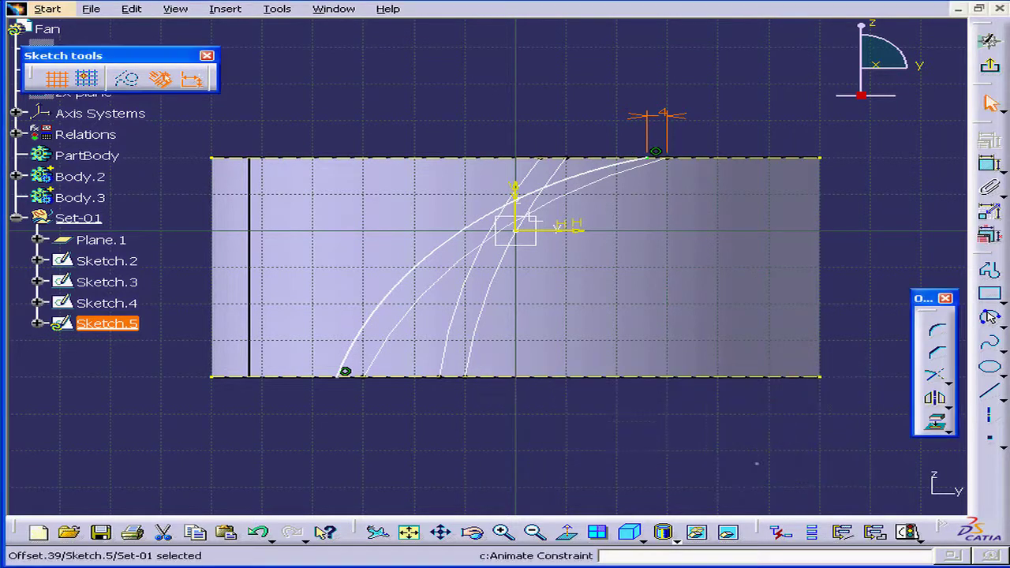
Step: Dimension the gap between the lower endpoints of the new arc and the 100 mm radius arc and set it to 4 mm
click(341, 377)
click(363, 381)
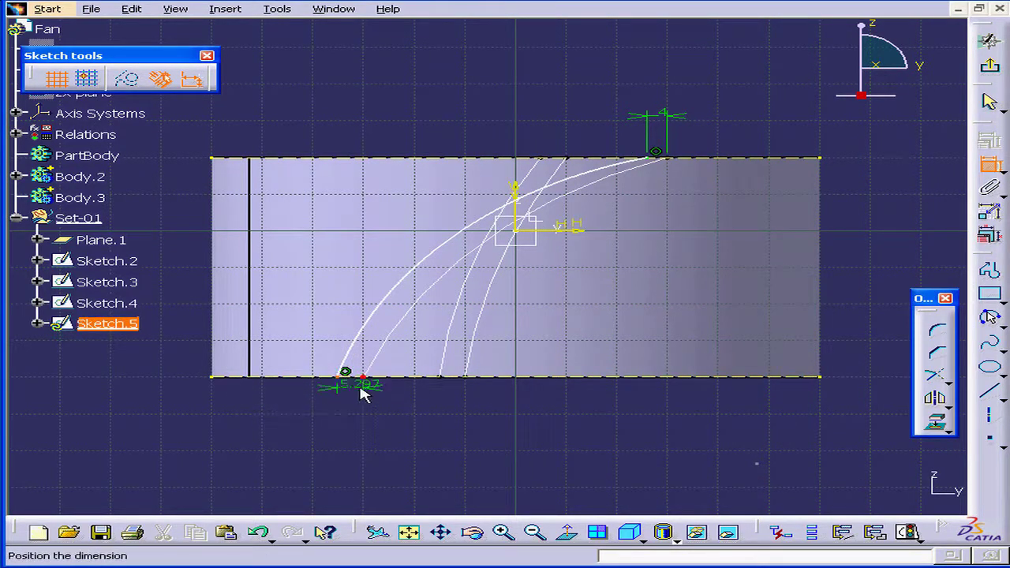
click(354, 401)
click(359, 403)
double_click(359, 404)
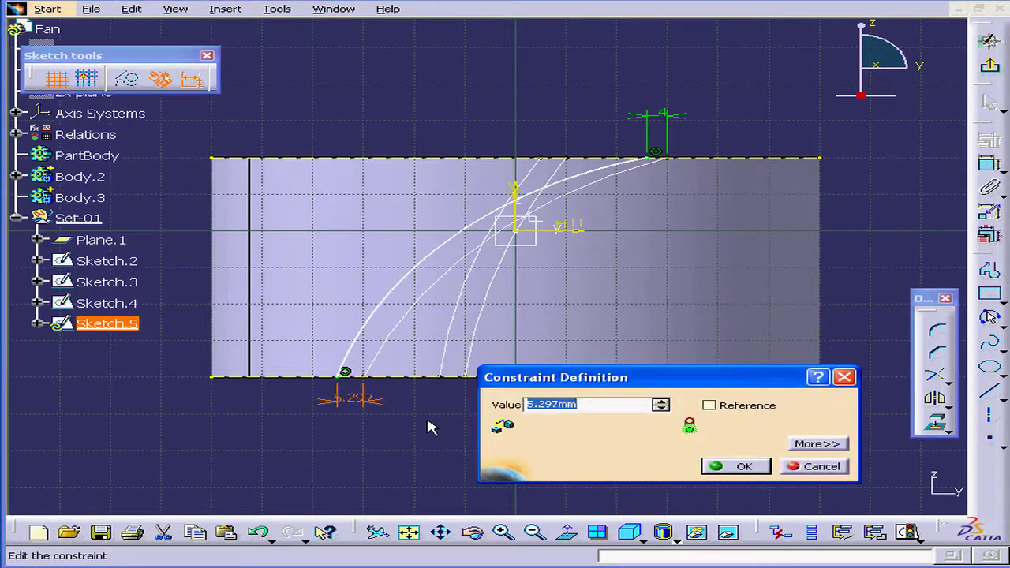
text(4)
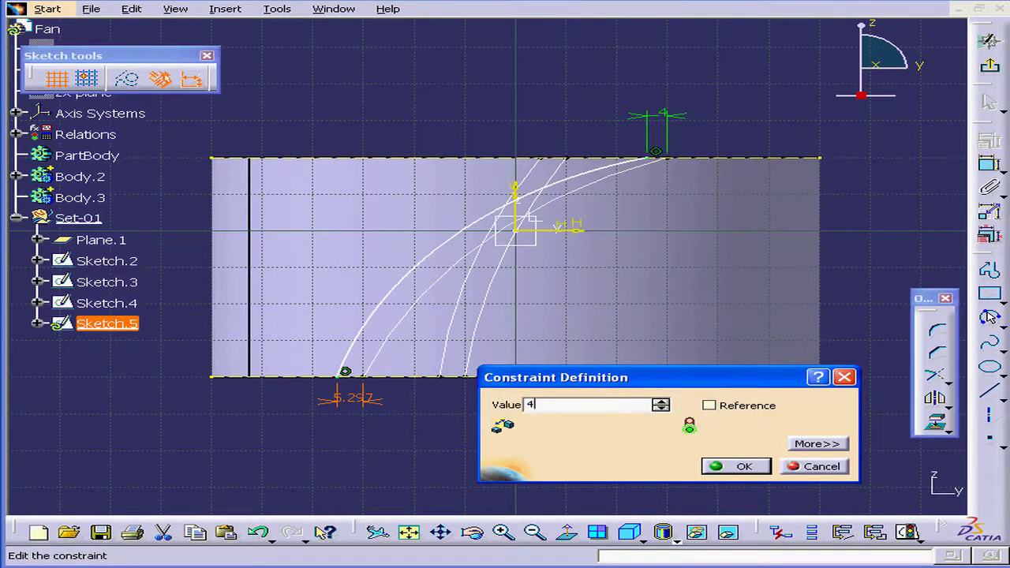
key(Tab)
click(735, 467)
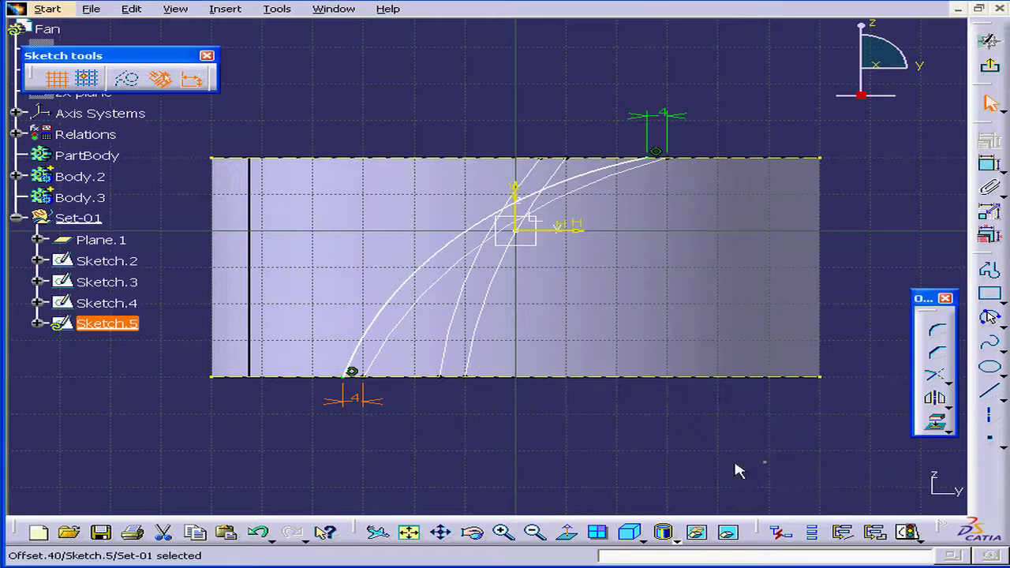
Step: Dimension the new arc's radius, set it to 80 mm, and exit the sketch
click(990, 163)
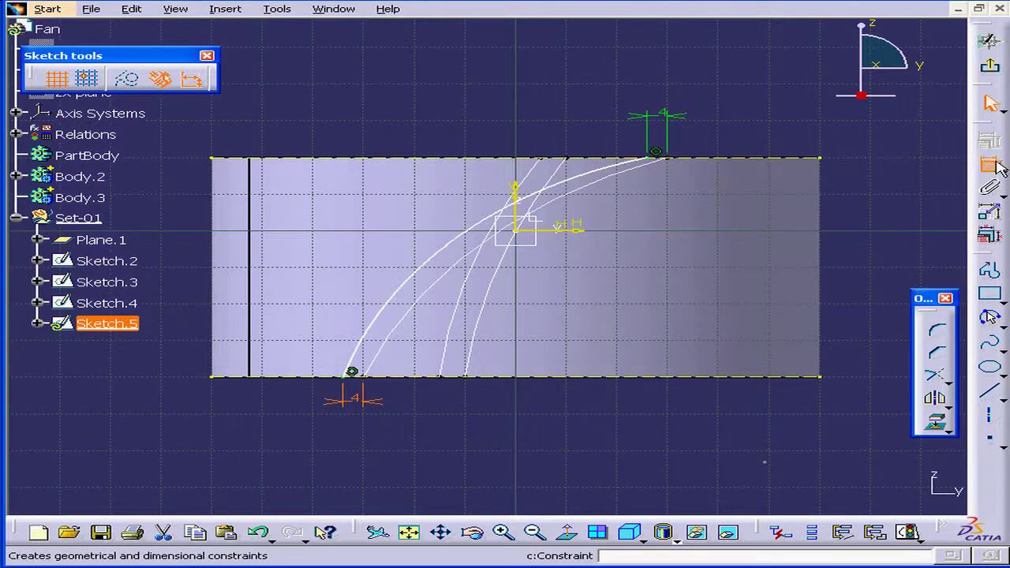
click(460, 239)
click(418, 108)
double_click(442, 108)
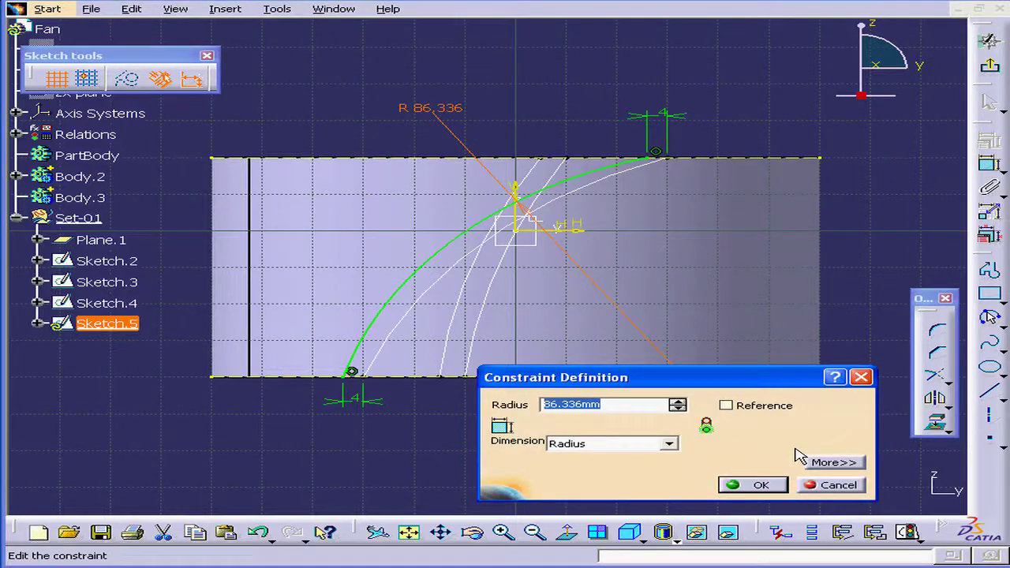
text(8)
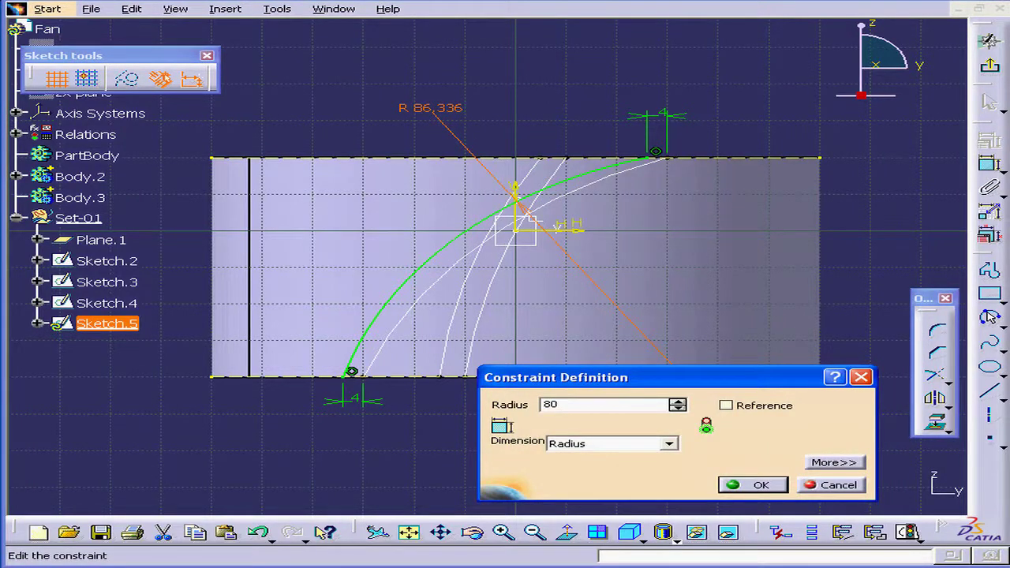
text(0)
key(Tab)
click(777, 485)
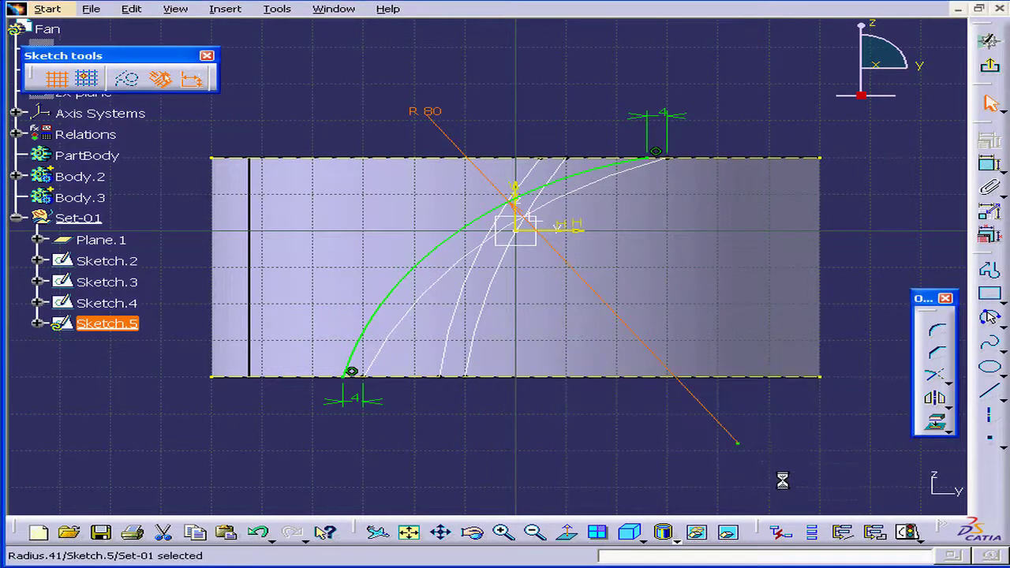
click(991, 67)
mouse_move(647, 242)
middle_down()
mouse_move(624, 334)
mouse_move(546, 310)
mouse_move(555, 294)
middle_up()
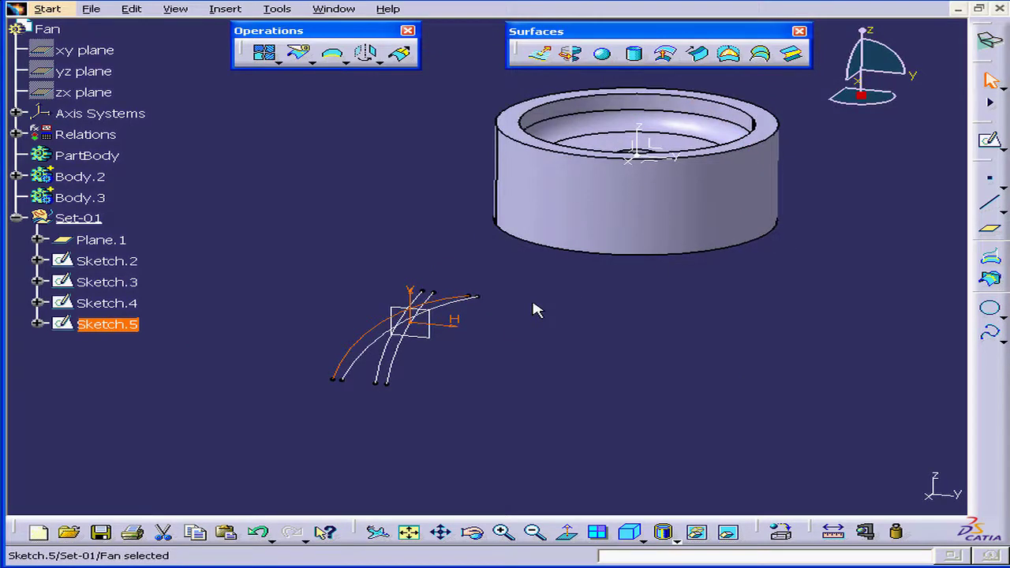
click(534, 306)
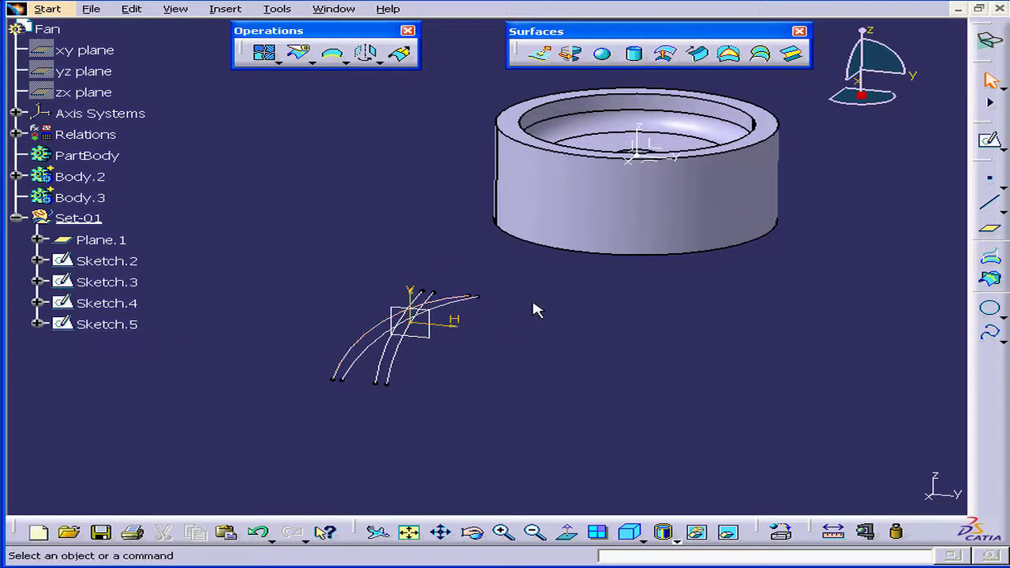
Step: Extrude the 150 mm radius arc in Sketch.2 as a surface 300 mm along the X axis, reversed towards the hub
click(542, 57)
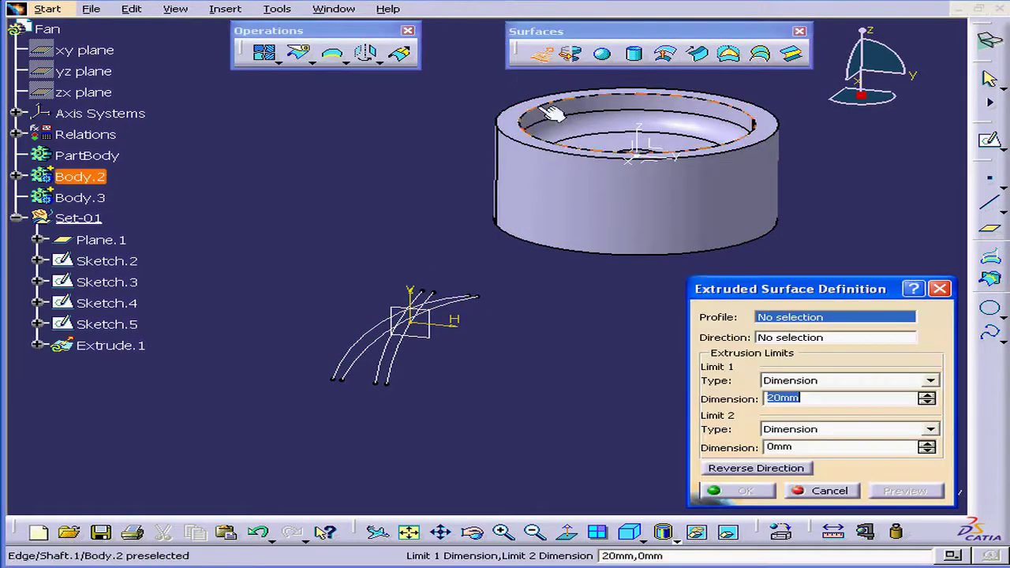
click(400, 379)
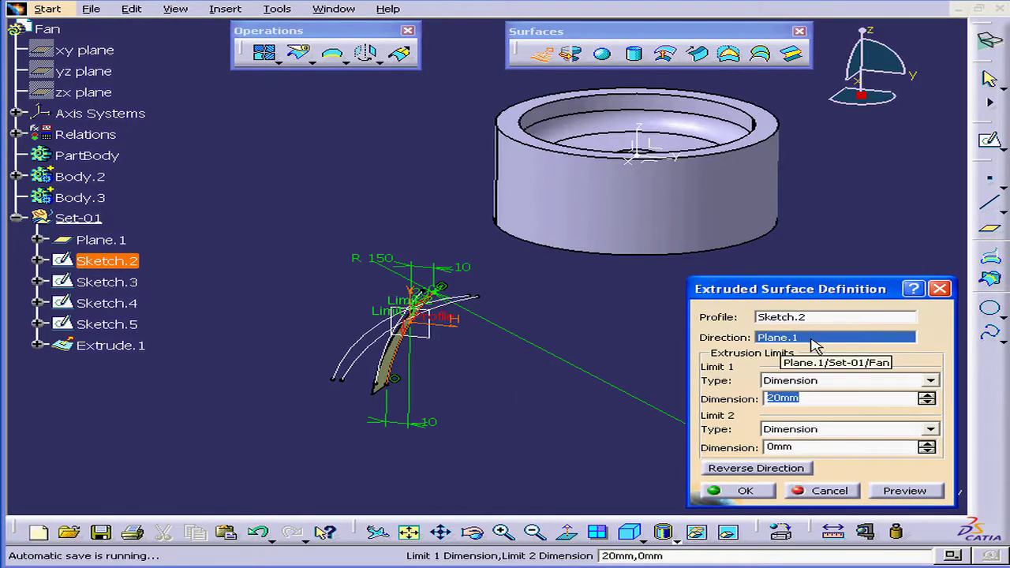
right_click(815, 345)
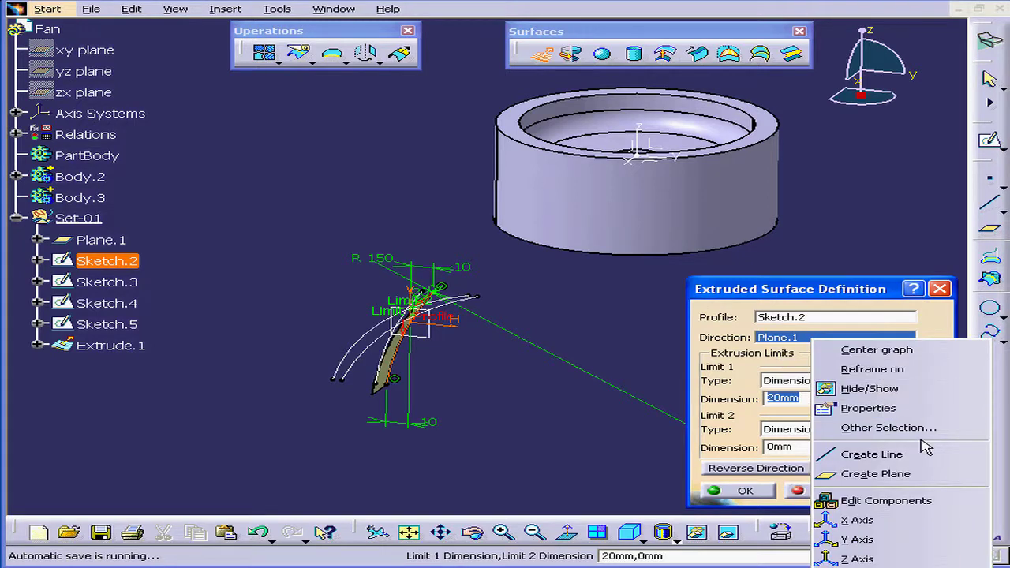
click(891, 521)
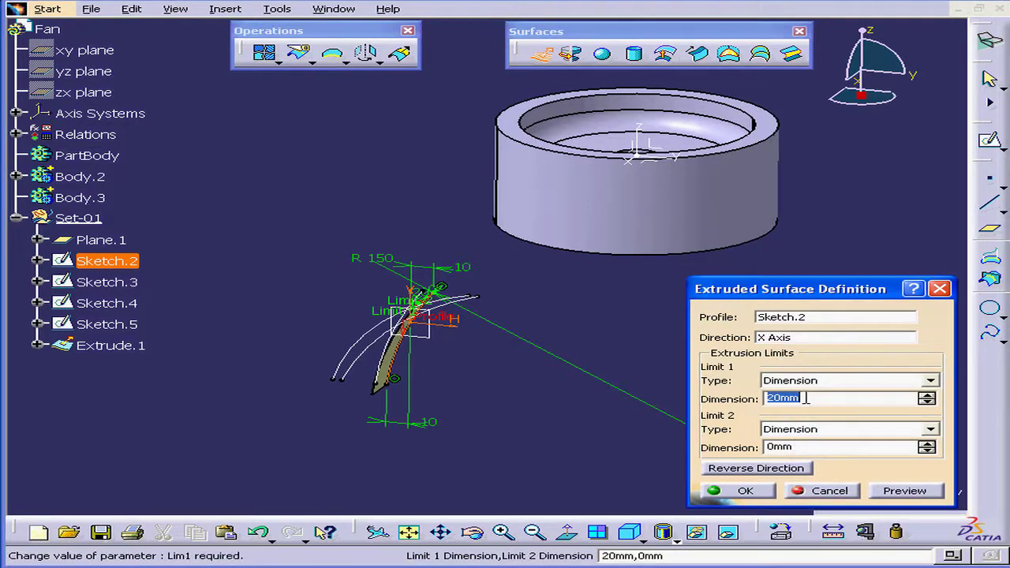
text(3)
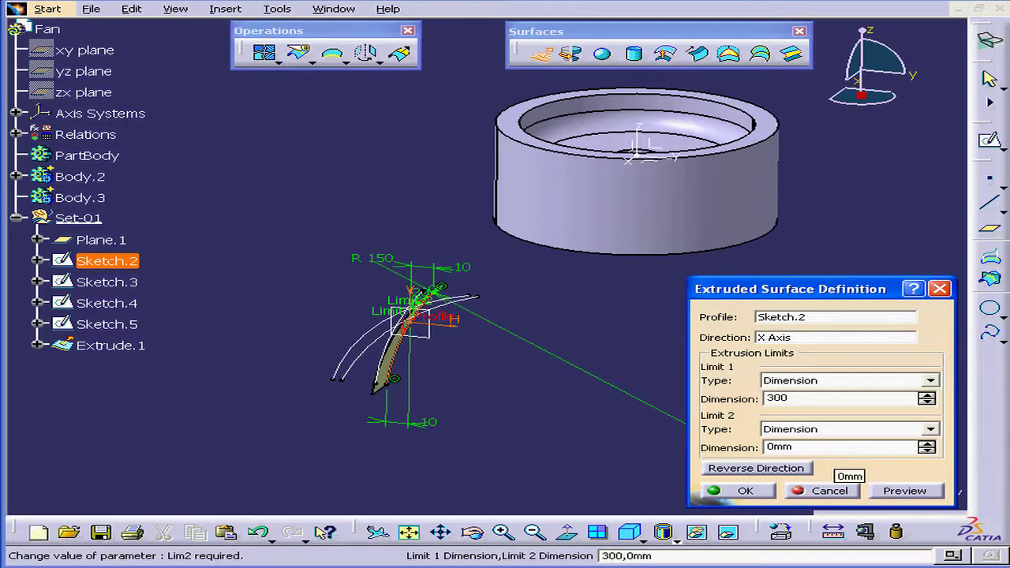
text(00)
key(Tab)
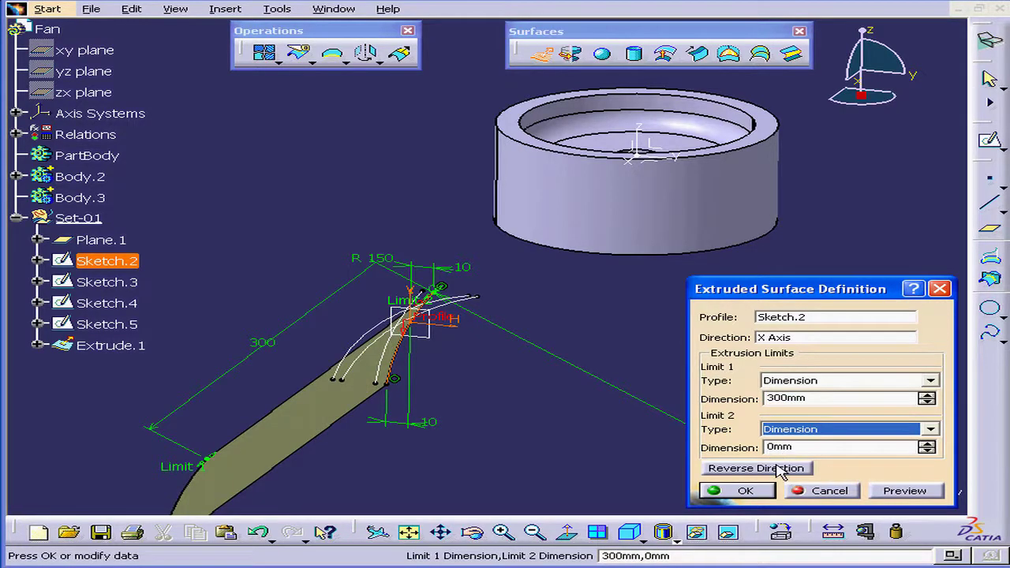
click(776, 469)
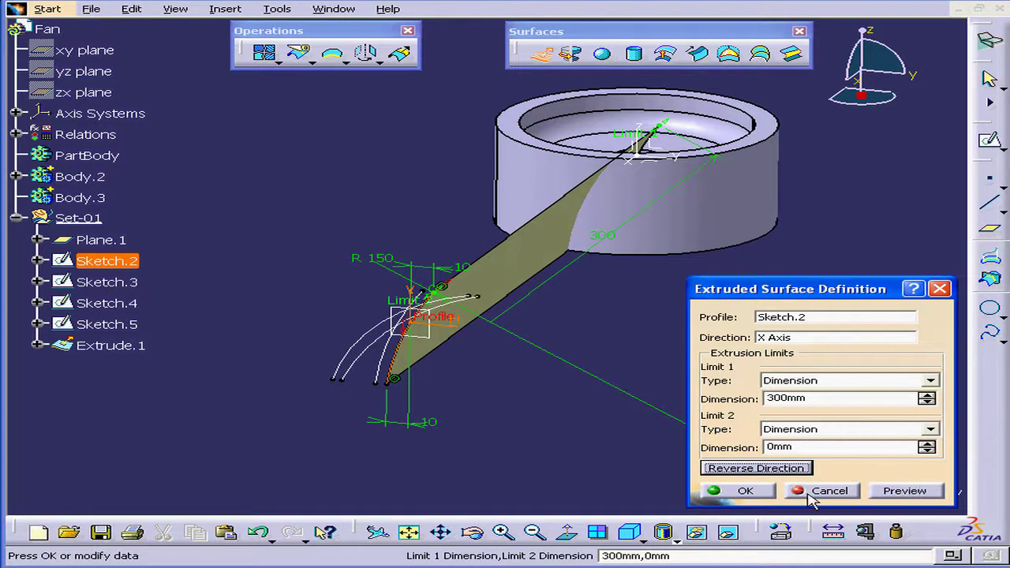
click(746, 491)
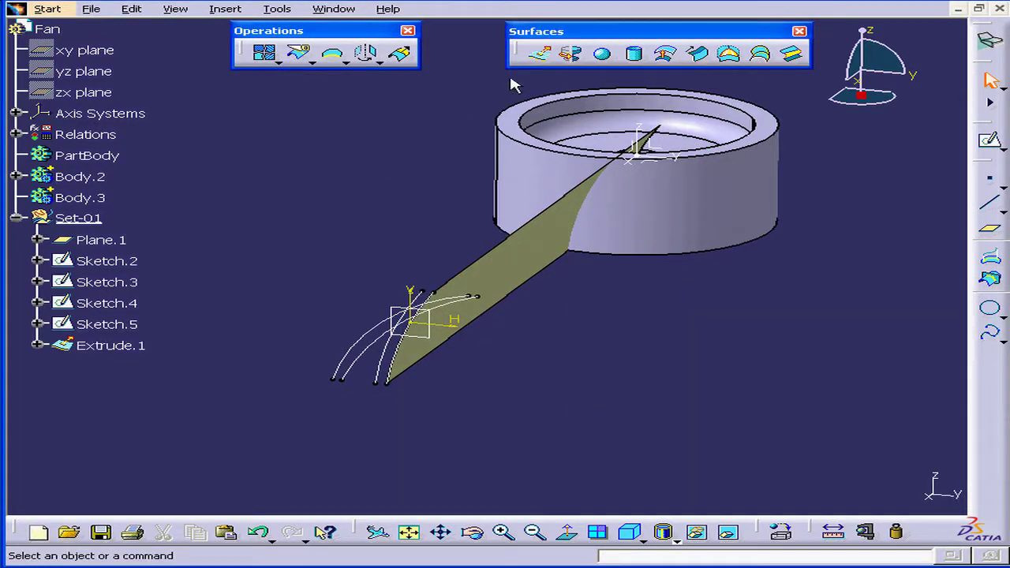
Step: Extrude the arc in Sketch.3 as a surface 300 mm along the X axis, reversed towards the hub
click(541, 52)
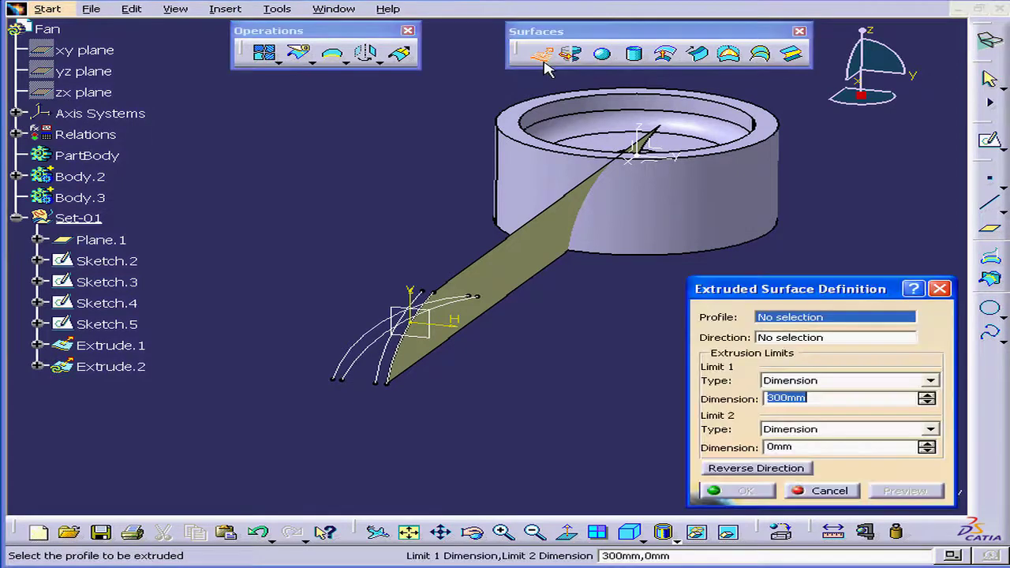
click(393, 374)
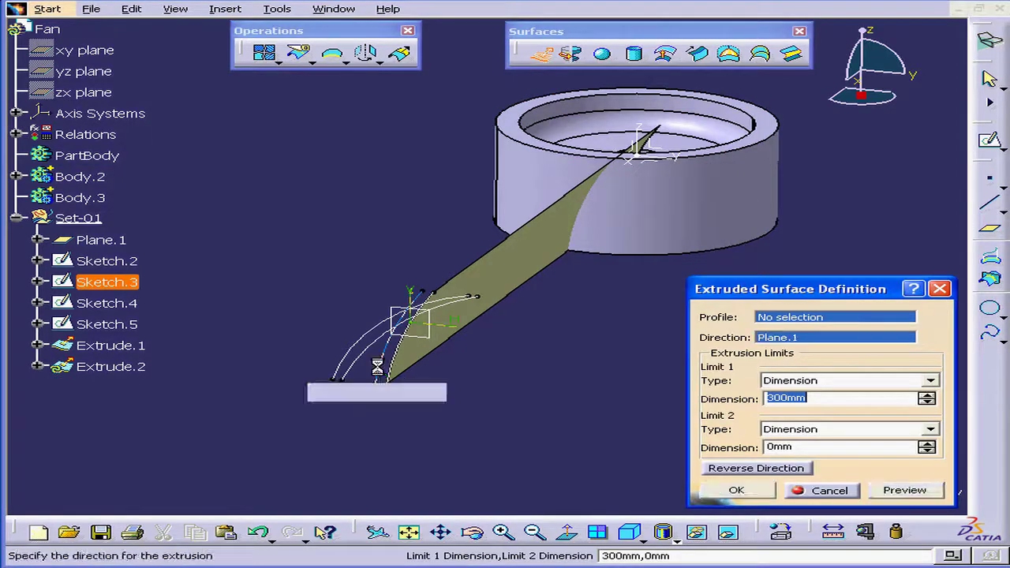
click(750, 469)
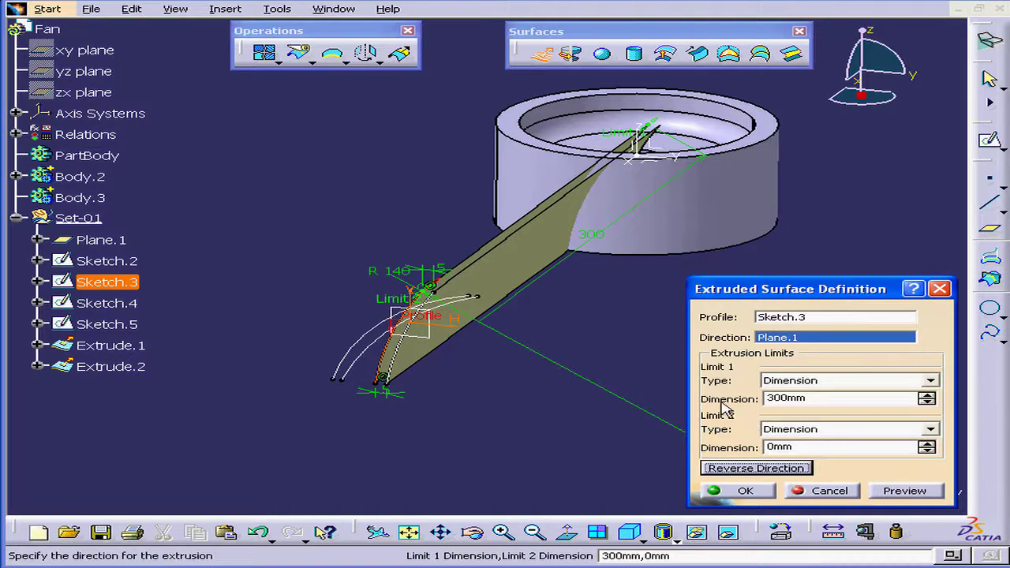
right_click(794, 338)
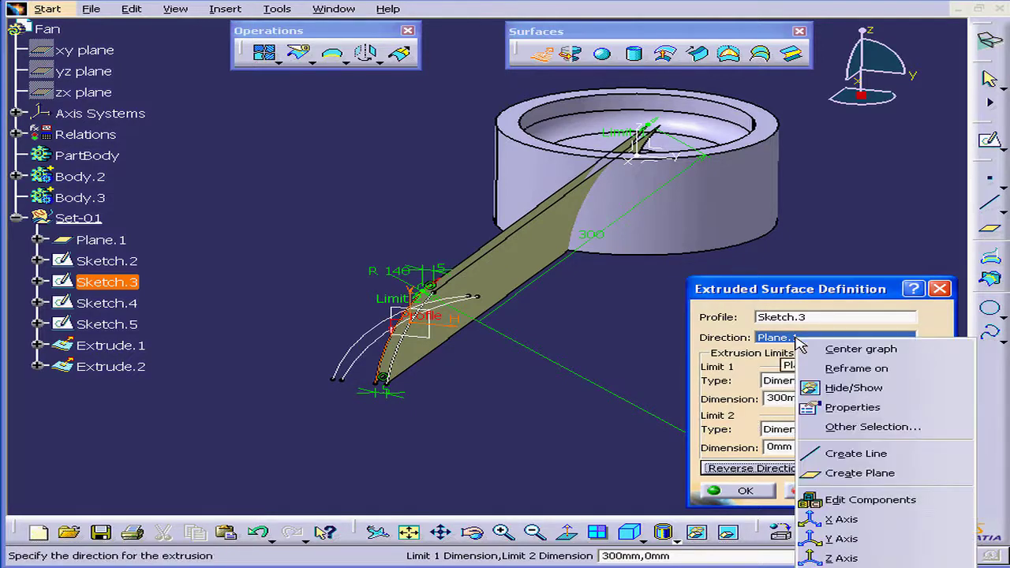
click(898, 519)
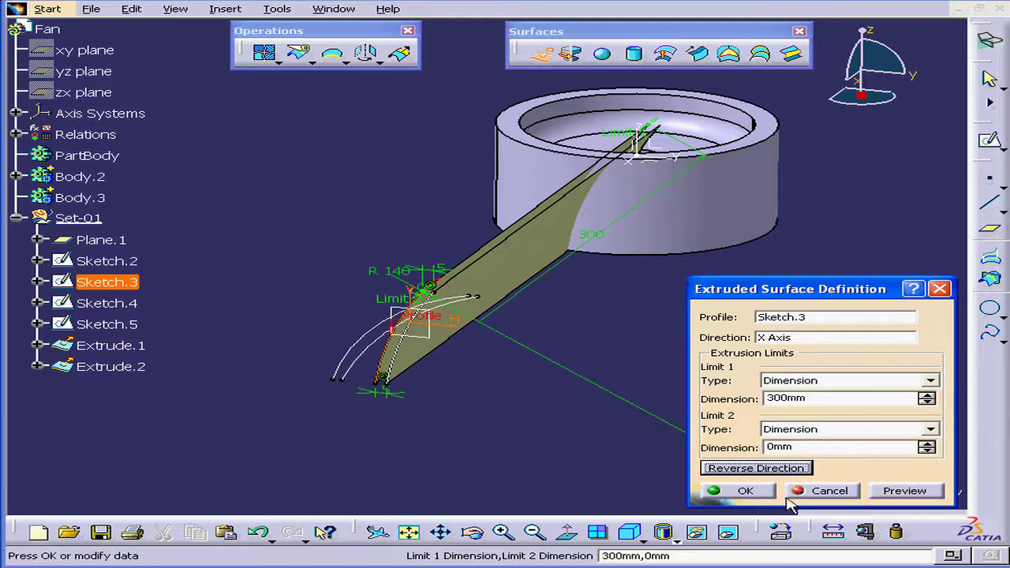
click(754, 491)
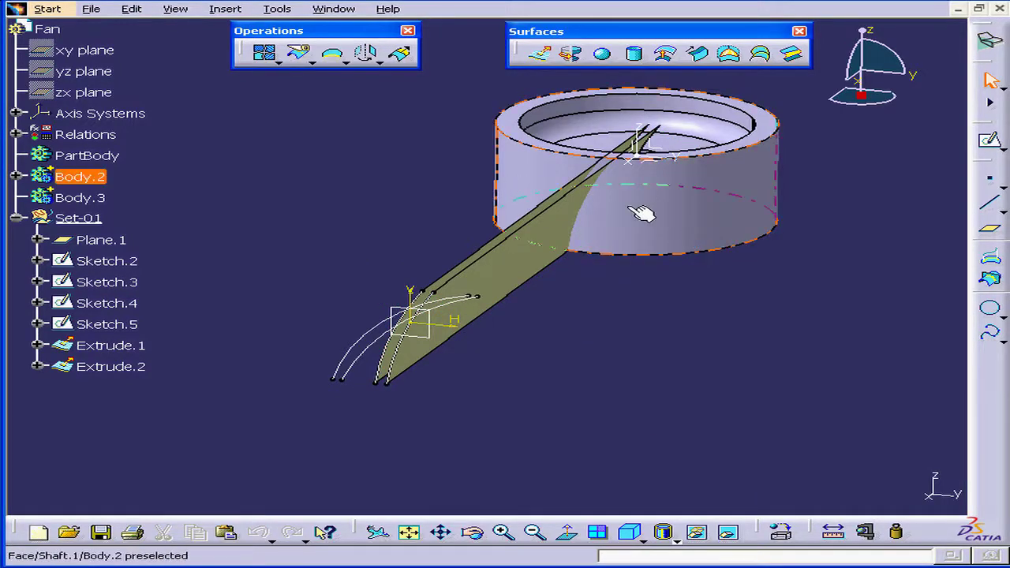
Step: Extract the hub's outer cylindrical face as a surface with no propagation
click(347, 64)
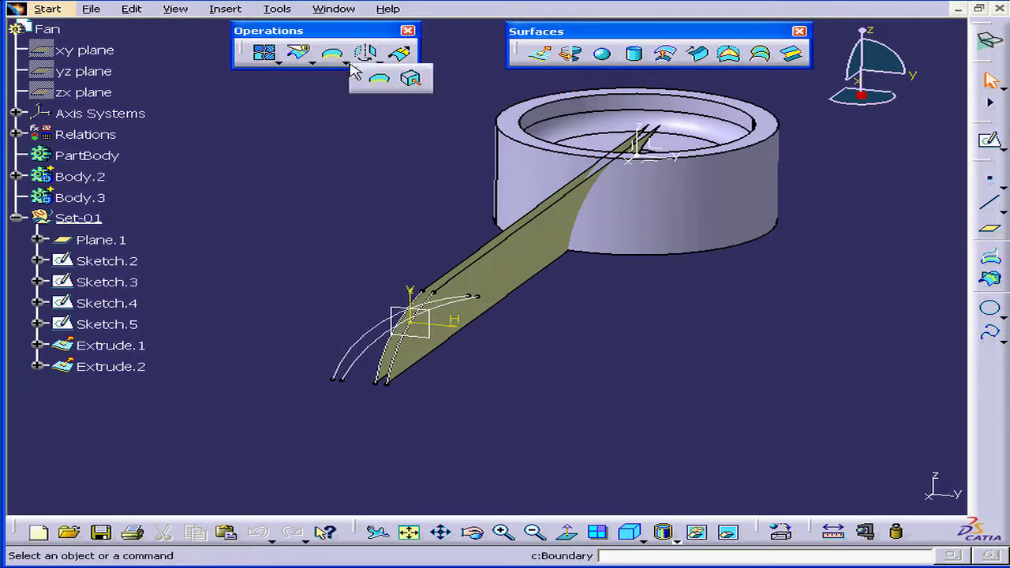
click(411, 77)
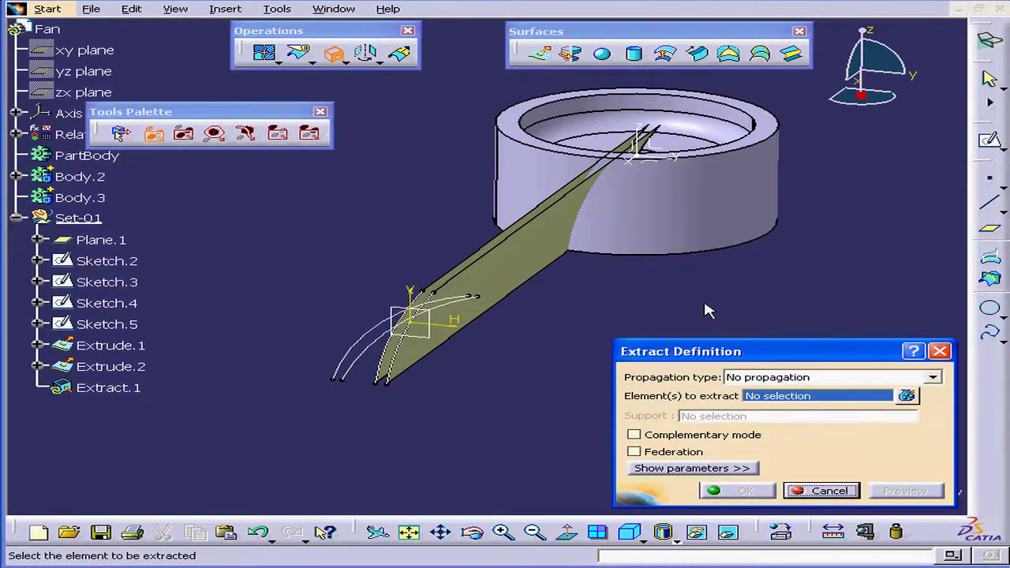
click(699, 213)
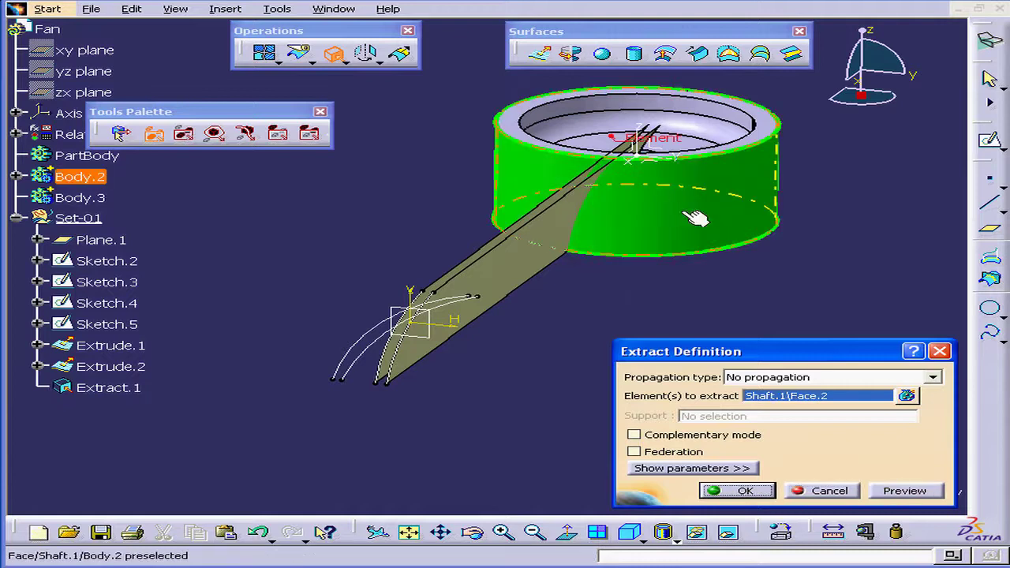
click(738, 491)
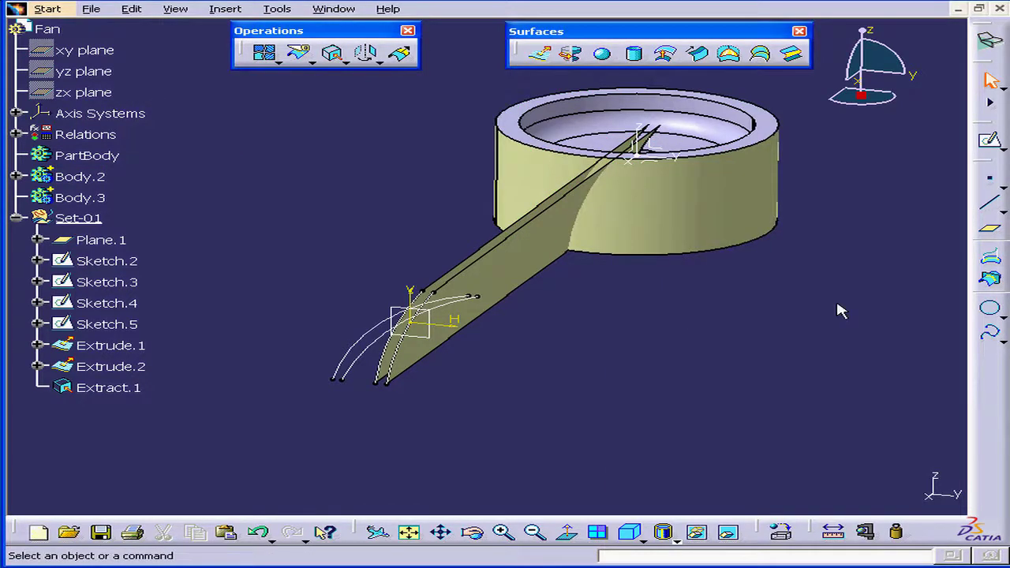
Step: Create the intersection curve between the extracted hub face and the surface extruded from Sketch.2
click(991, 278)
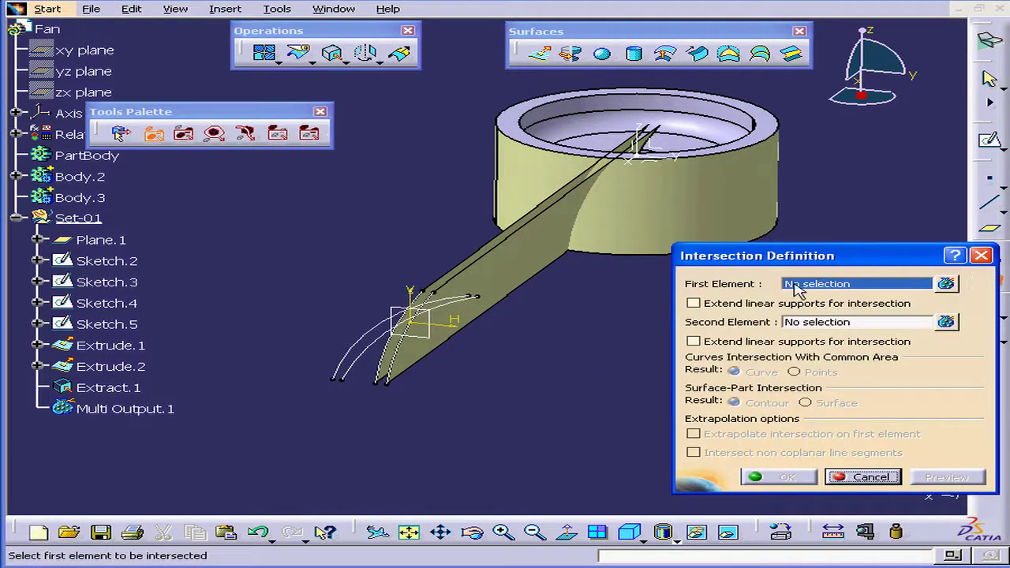
click(707, 204)
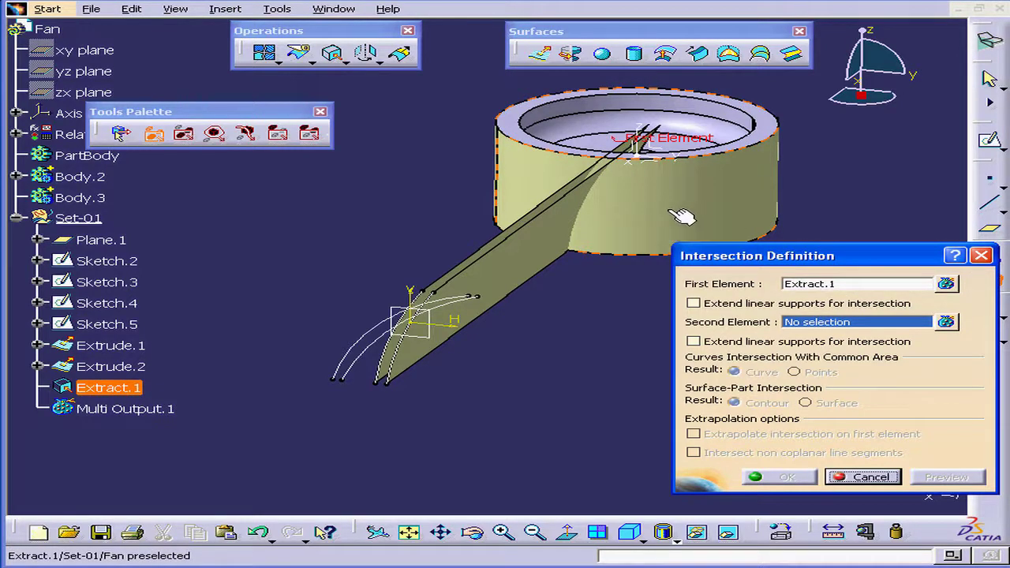
click(557, 241)
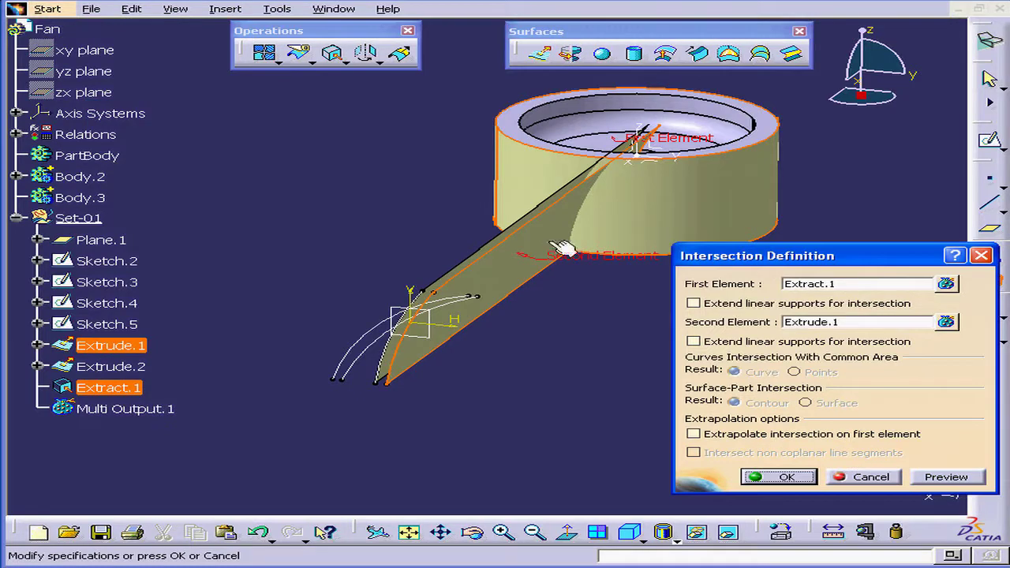
click(788, 477)
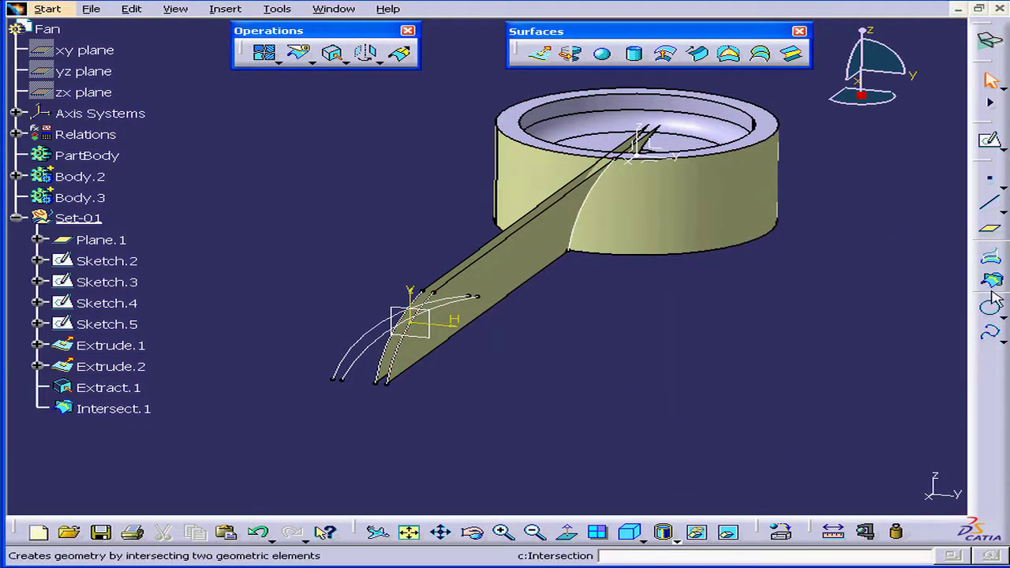
Step: Create the intersection curve between the extracted hub face and the surface extruded from Sketch.3
click(992, 282)
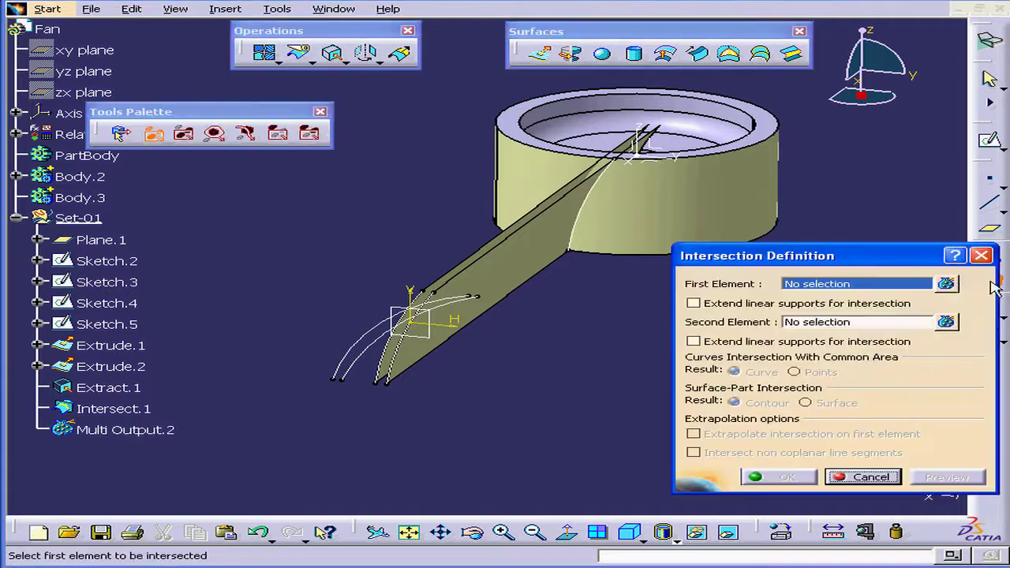
click(604, 251)
middle_drag(604, 251, 679, 247)
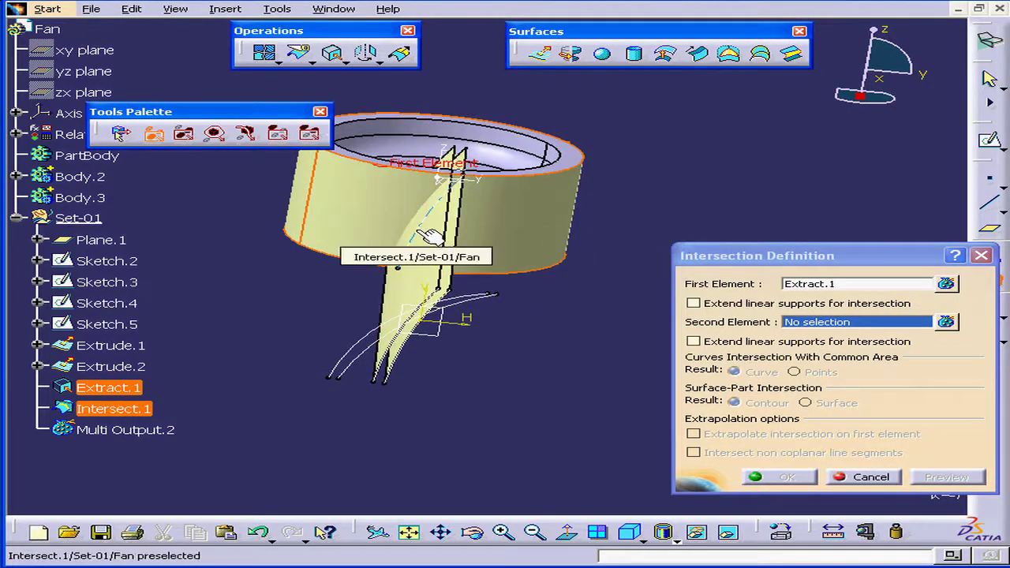
click(414, 258)
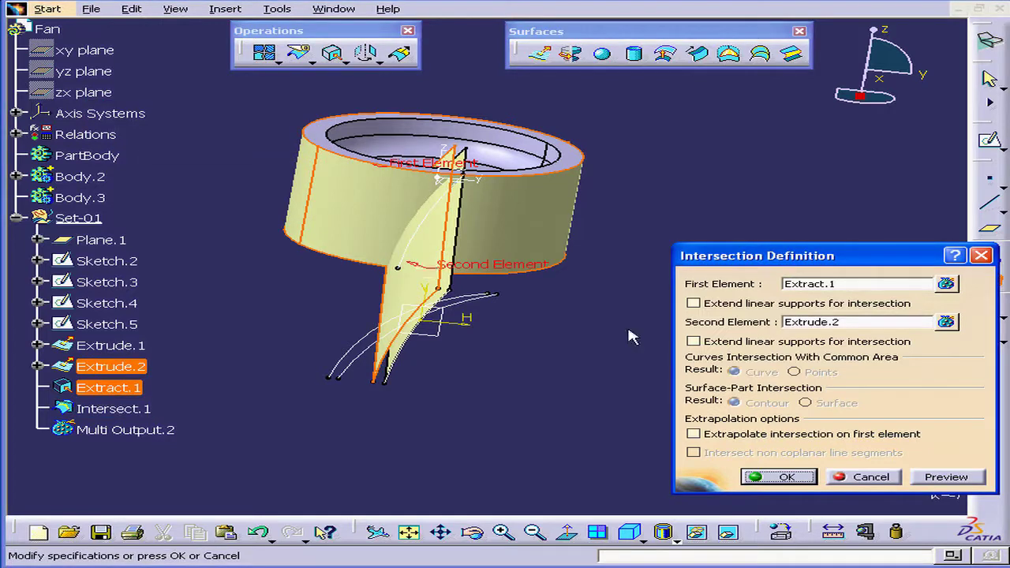
click(789, 477)
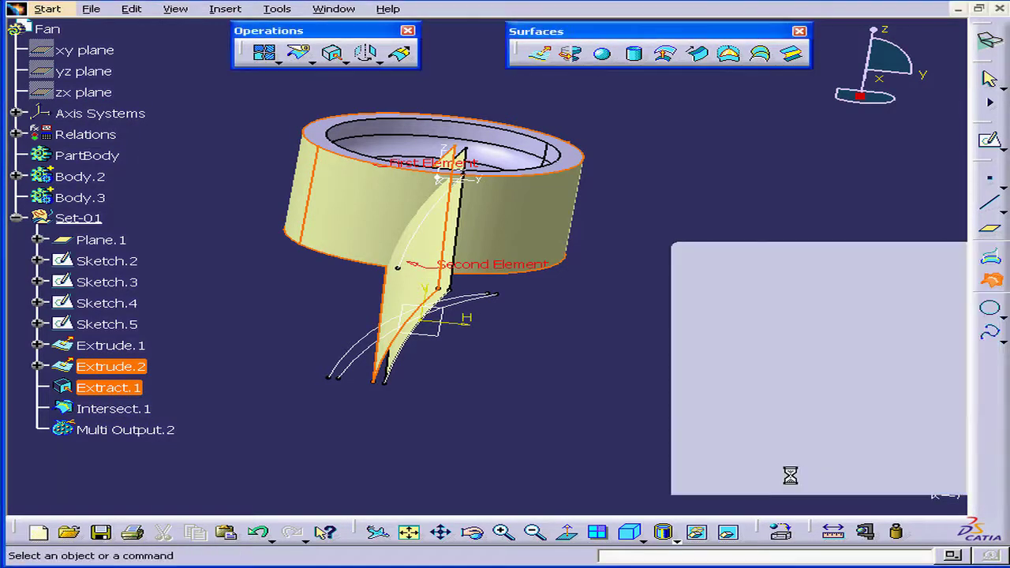
Step: Hide the two extruded surfaces Extrude.1 and Extrude.2
middle_drag(613, 225, 641, 266)
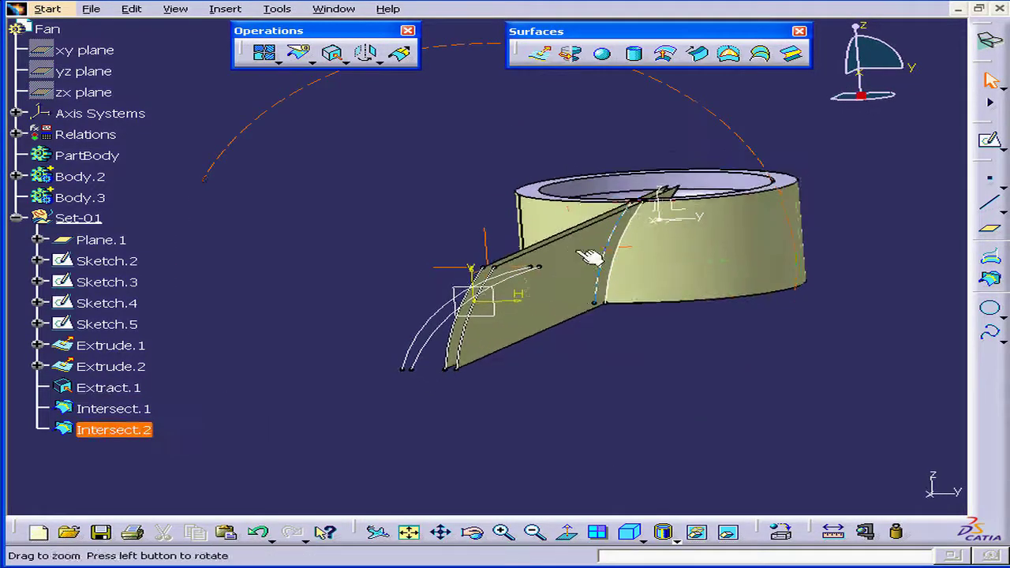
right_click(551, 277)
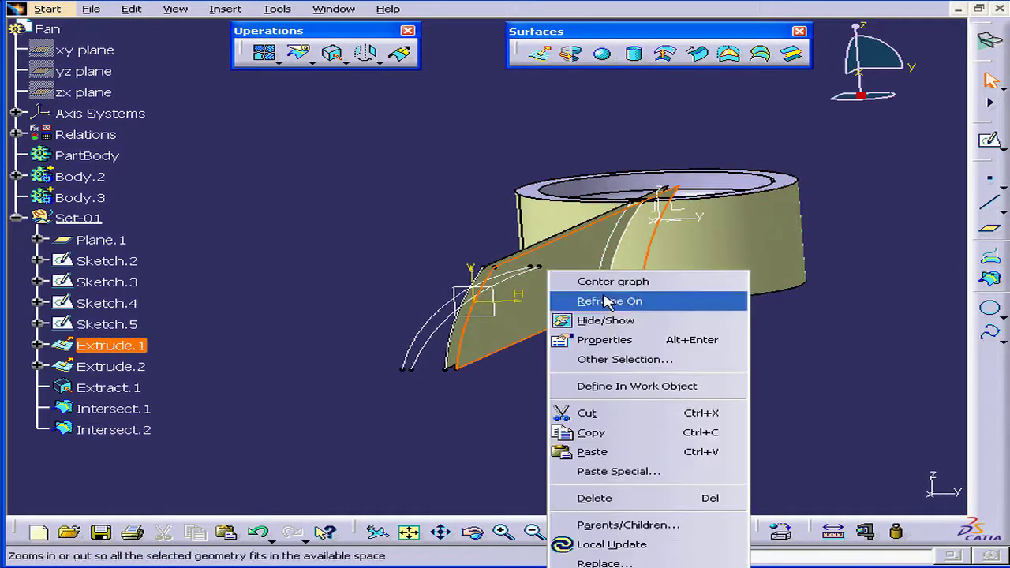
click(605, 320)
right_click(557, 270)
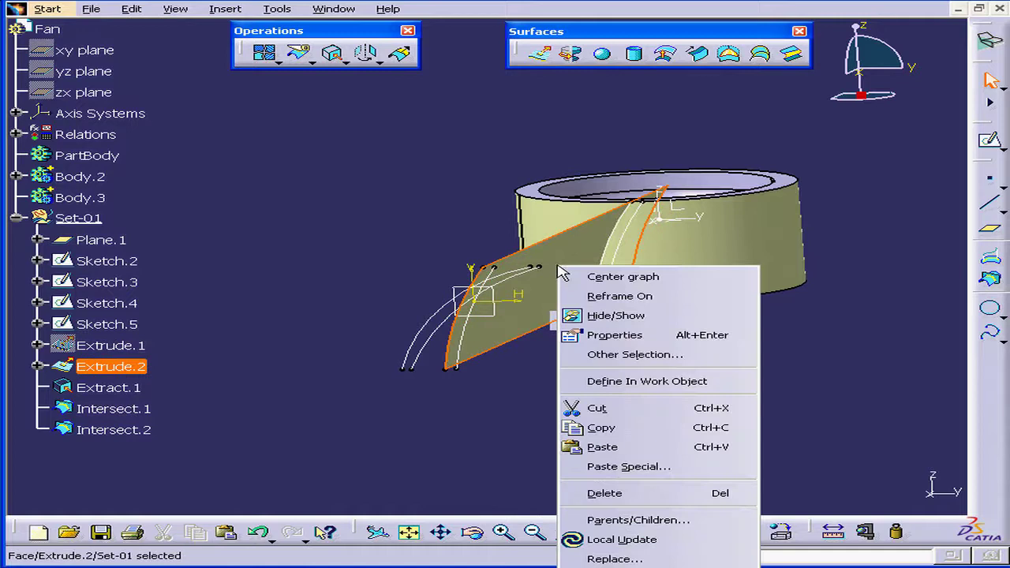
click(608, 316)
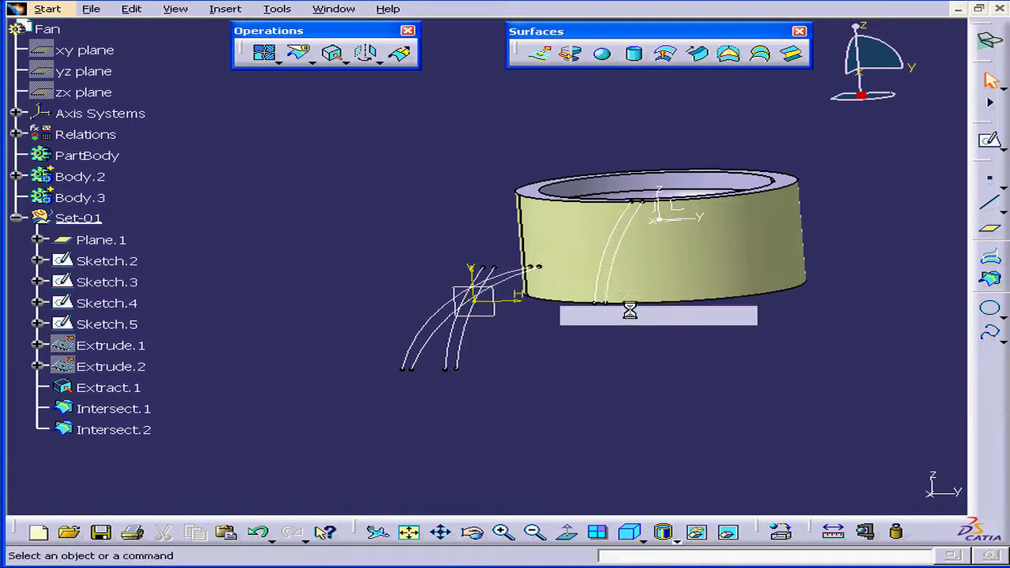
Step: Hide Sketch.2 and Sketch.3, the source arcs of the extruded surfaces
right_click(472, 353)
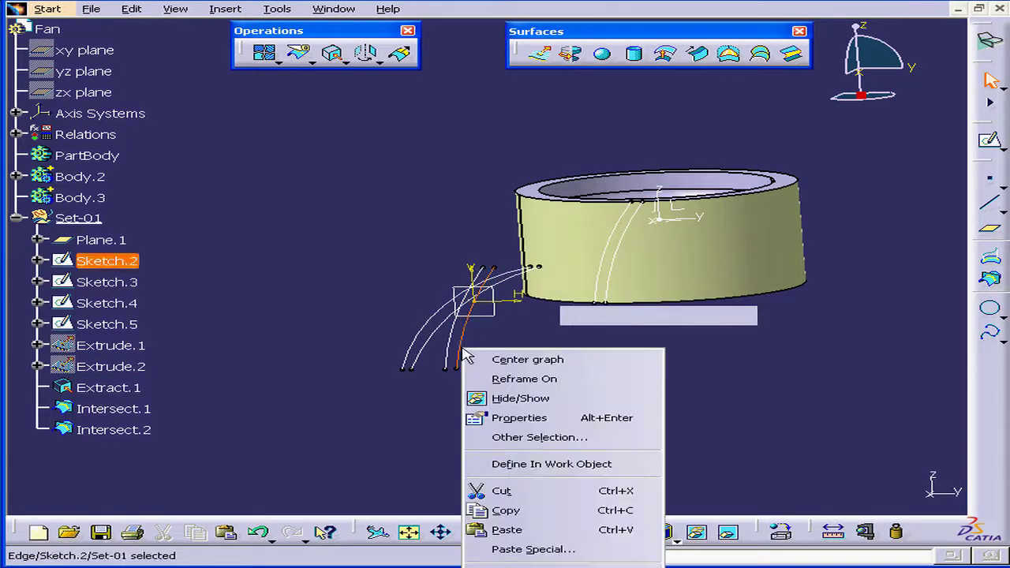
click(543, 396)
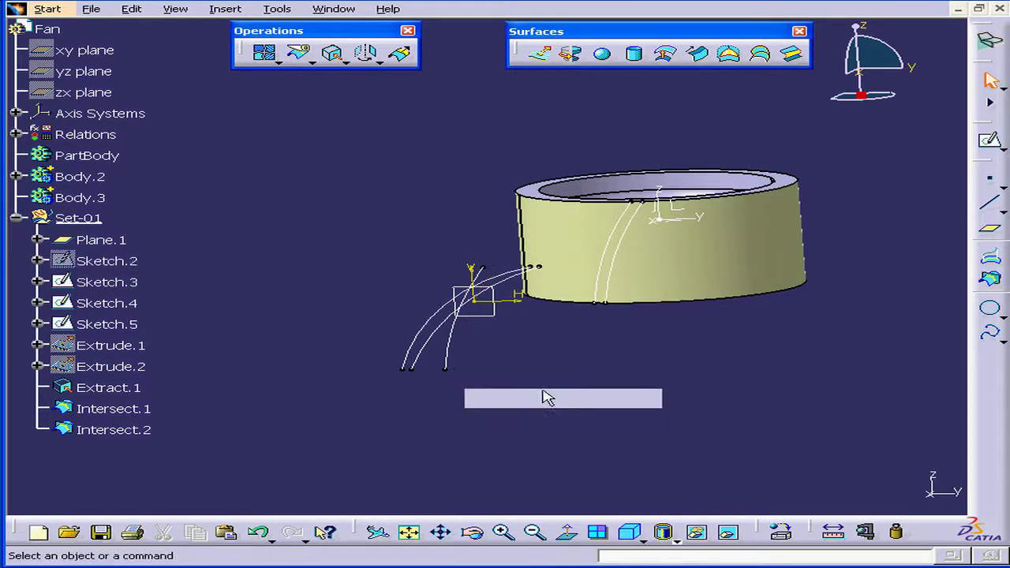
right_click(457, 359)
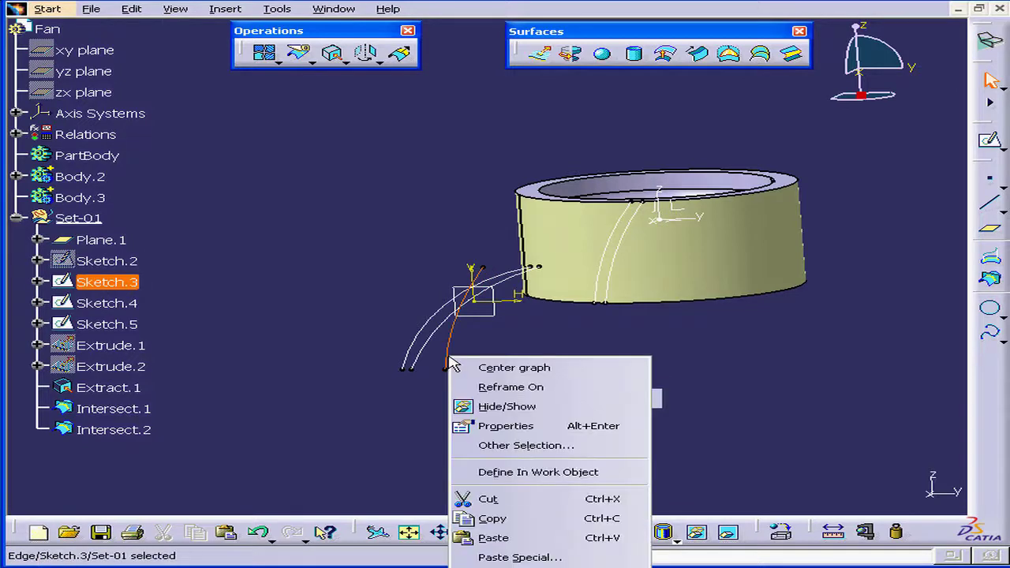
click(557, 407)
Step: Create a blend surface from the hub intersection curve Intersect.1 to the outer arc in Sketch.4, without supports
mouse_move(537, 312)
middle_down()
mouse_move(546, 293)
mouse_move(501, 274)
mouse_move(485, 244)
mouse_move(439, 257)
middle_up()
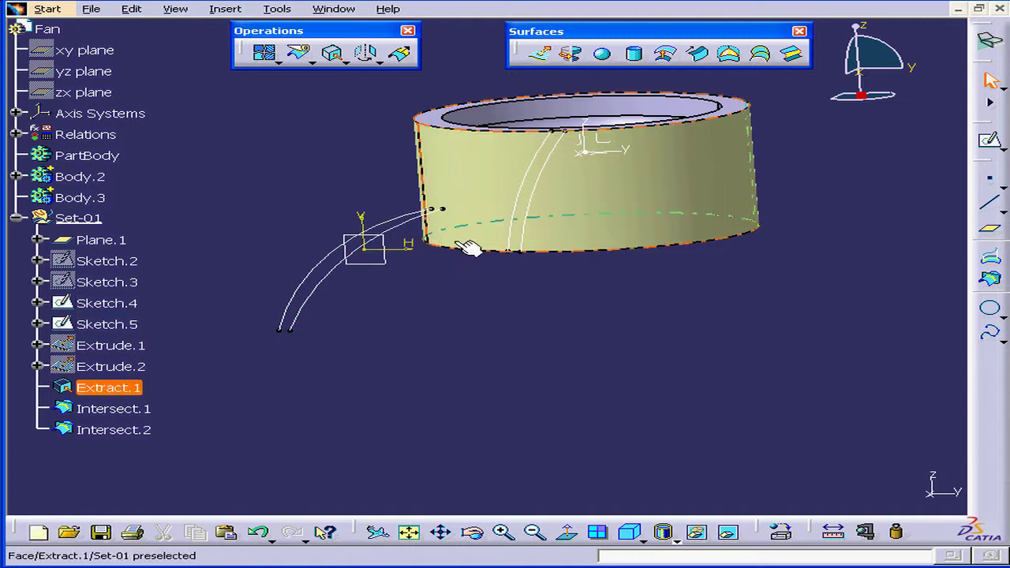
click(794, 60)
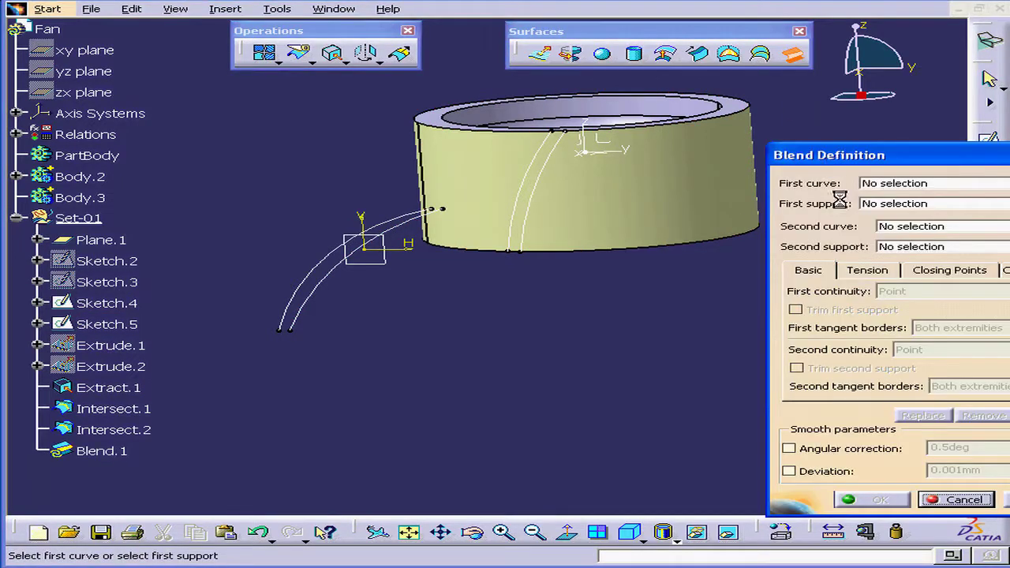
middle_drag(684, 171, 591, 182)
drag(936, 158, 843, 118)
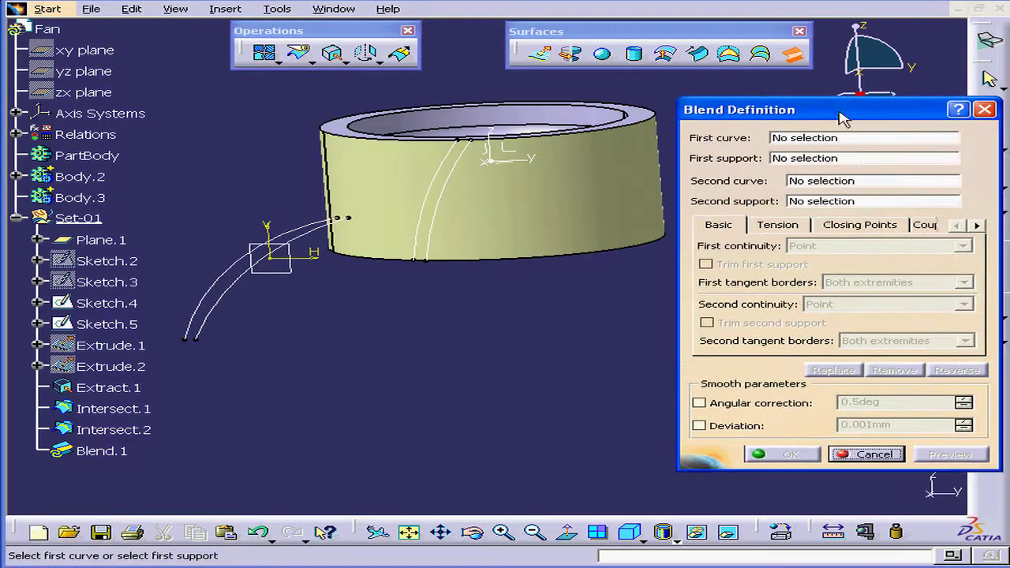
click(807, 138)
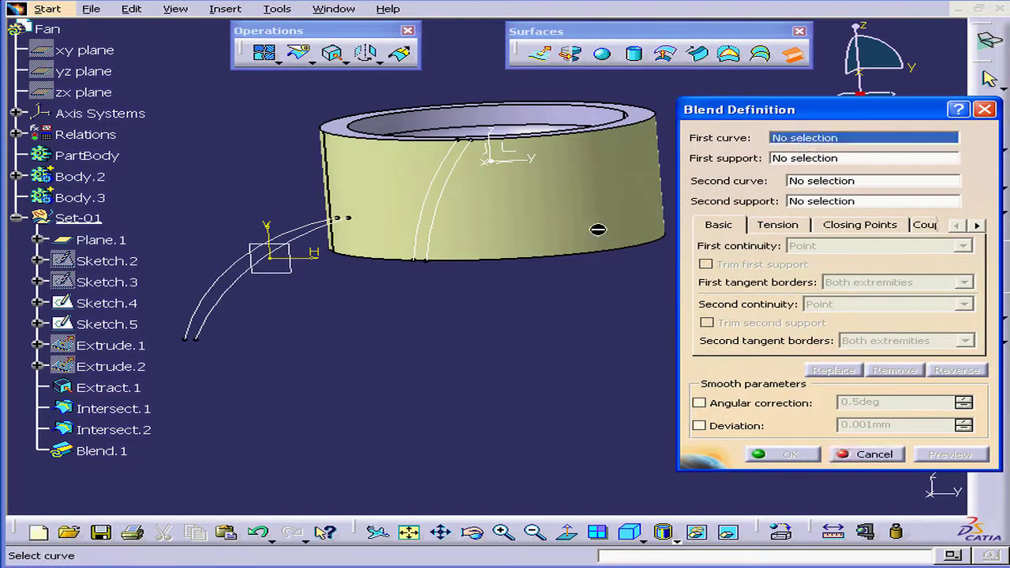
click(440, 217)
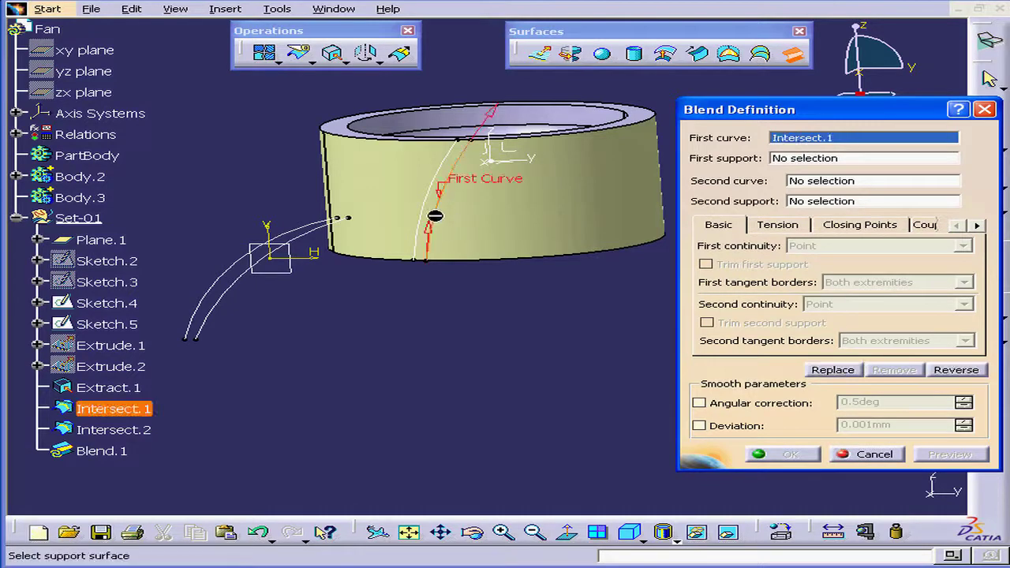
click(836, 184)
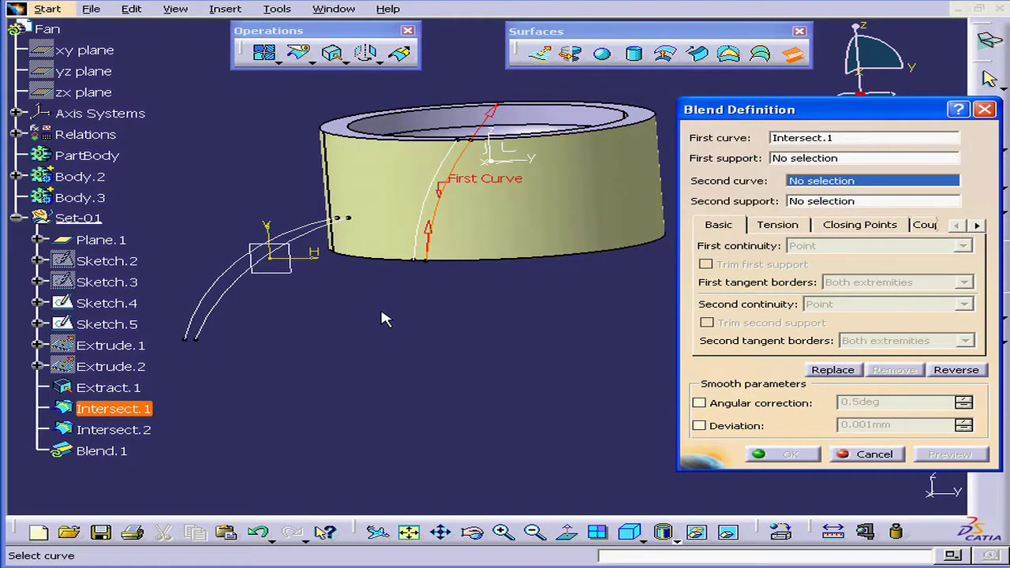
click(231, 290)
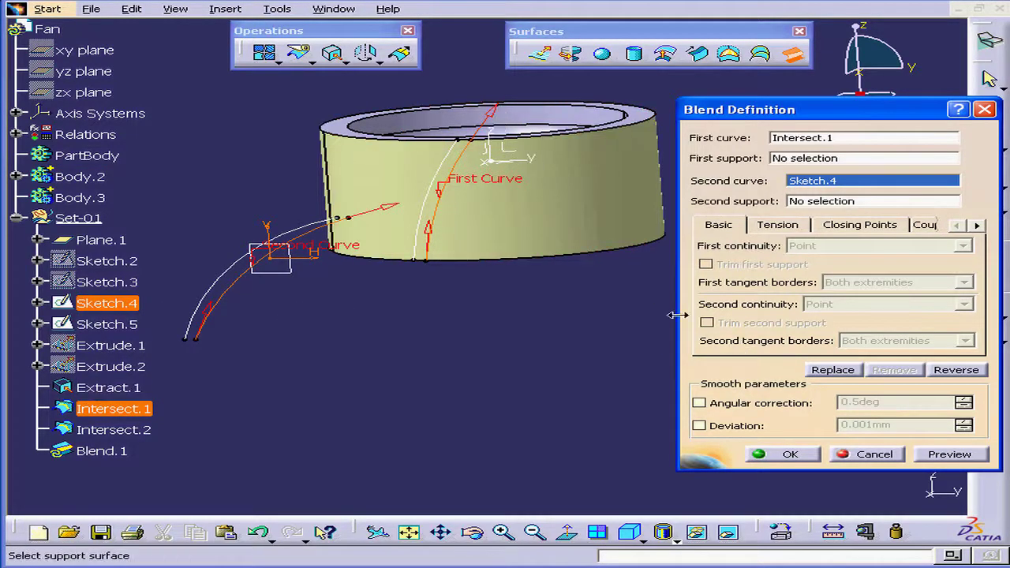
click(951, 455)
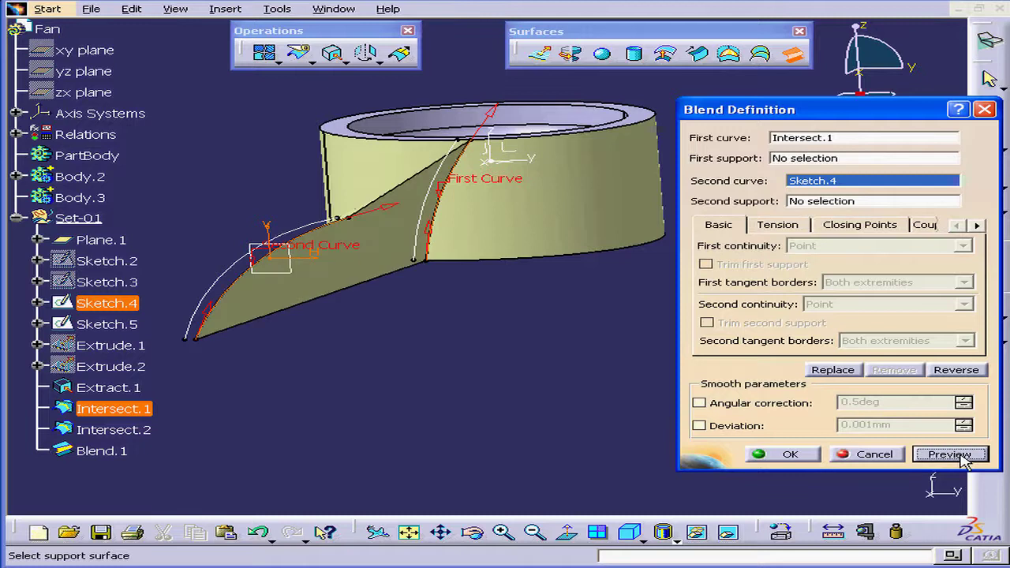
click(786, 463)
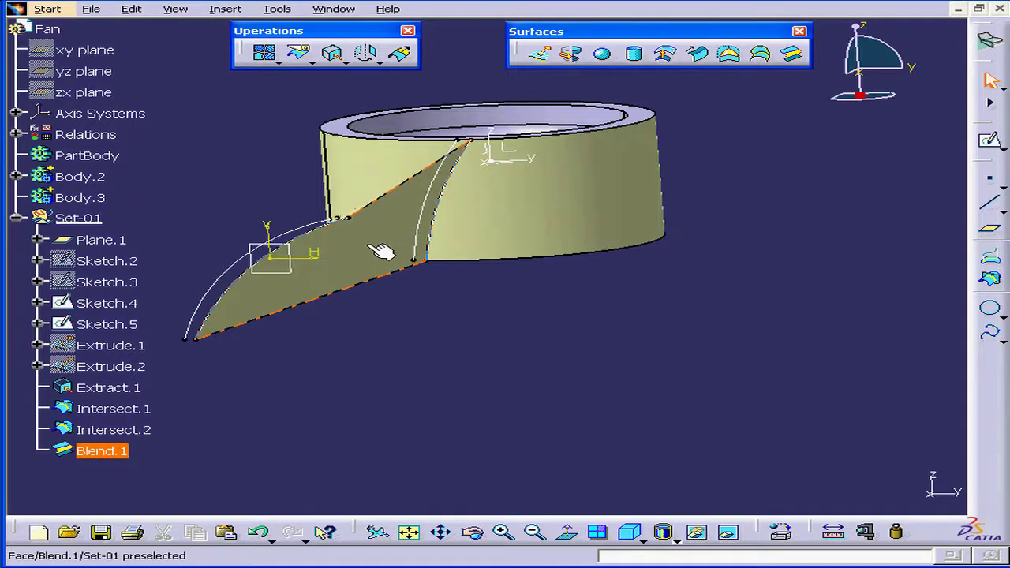
Step: Create a second blend surface from the hub intersection curve Intersect.2 to the arc in Sketch.5, without supports
click(792, 53)
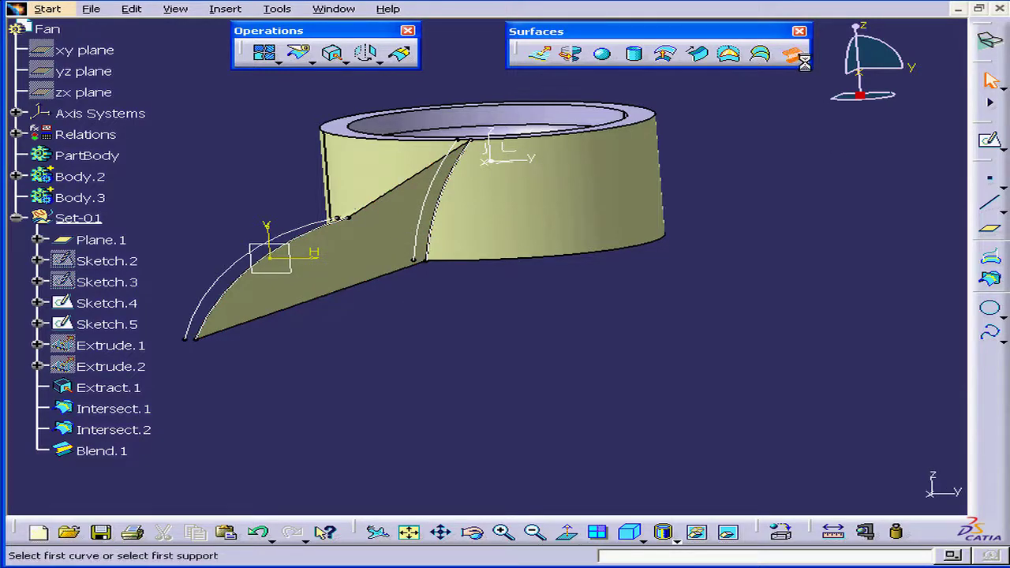
click(808, 164)
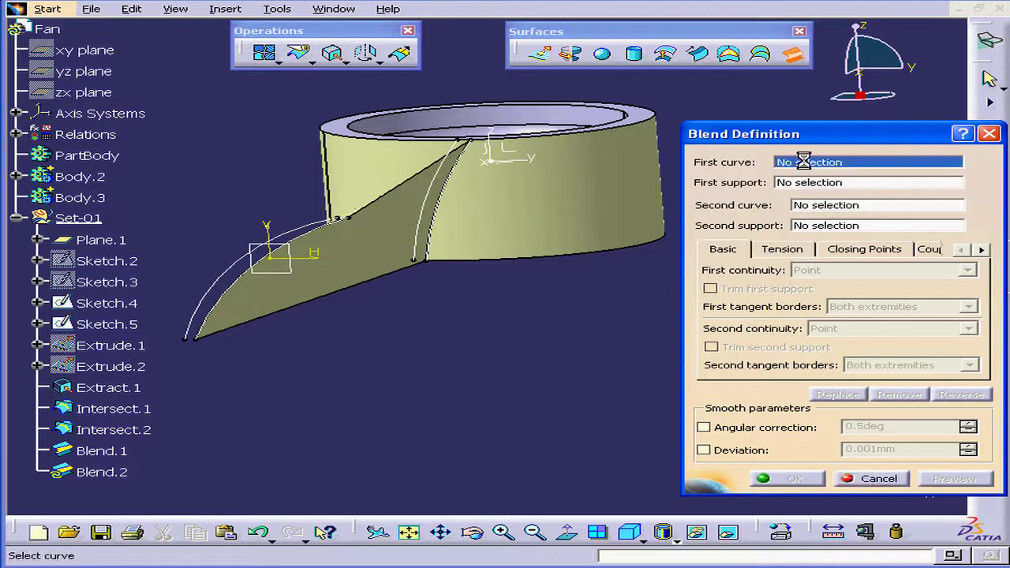
click(423, 248)
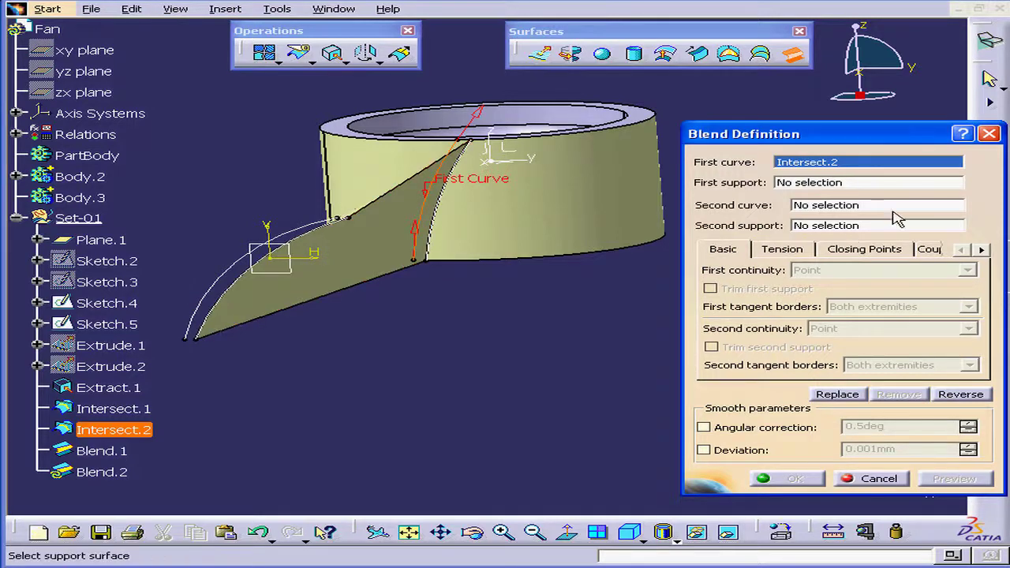
click(869, 206)
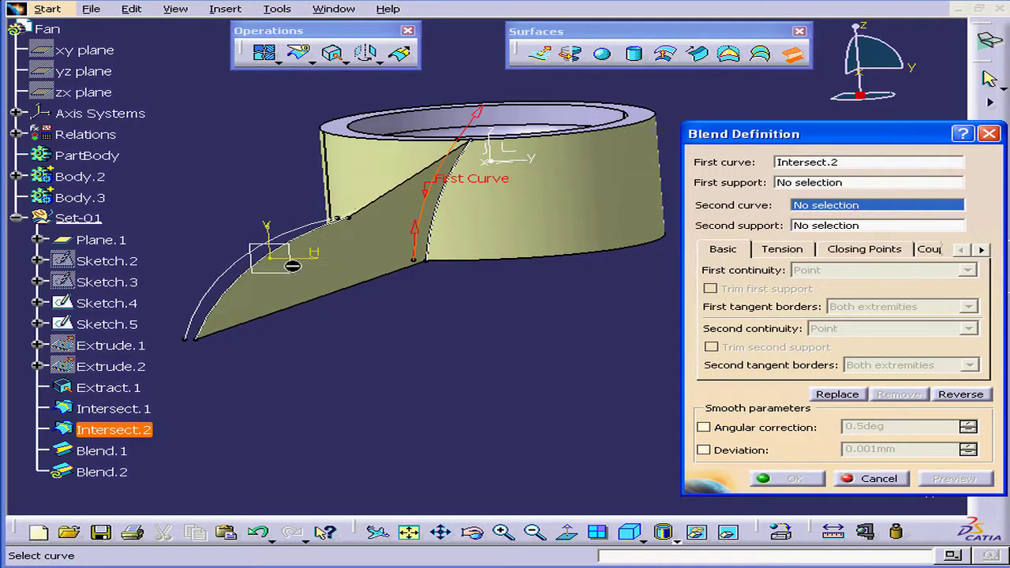
click(245, 271)
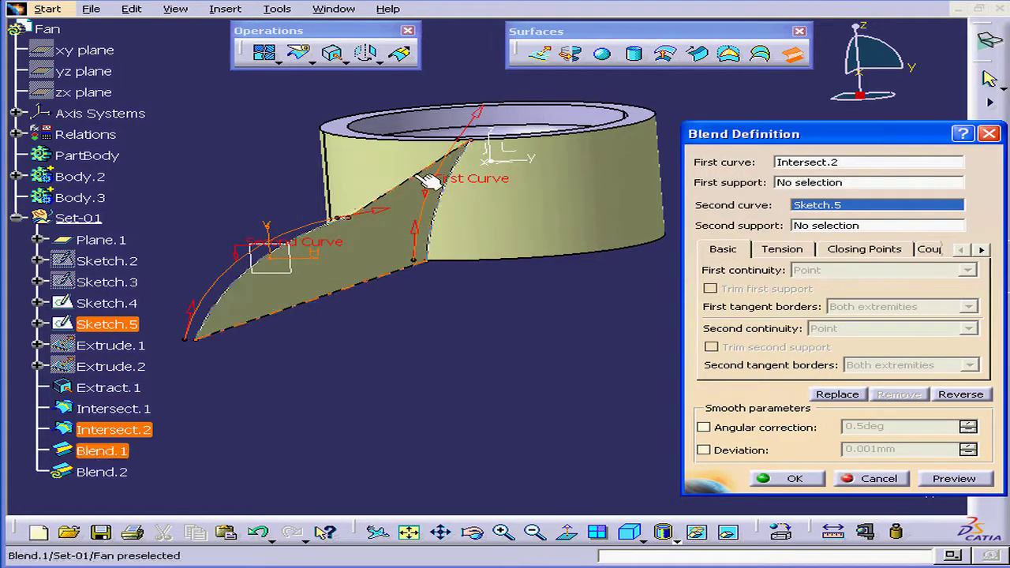
click(955, 479)
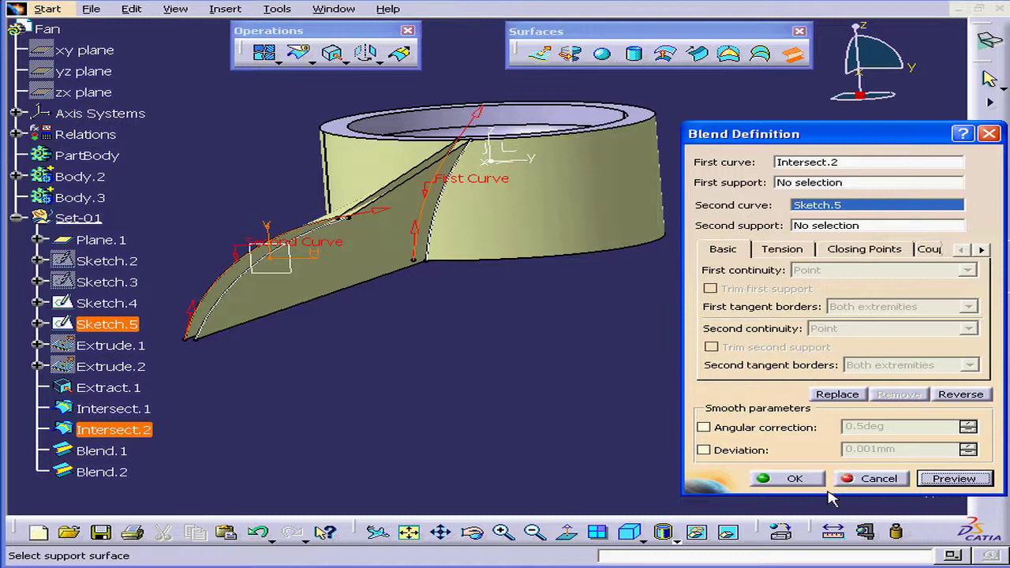
click(792, 479)
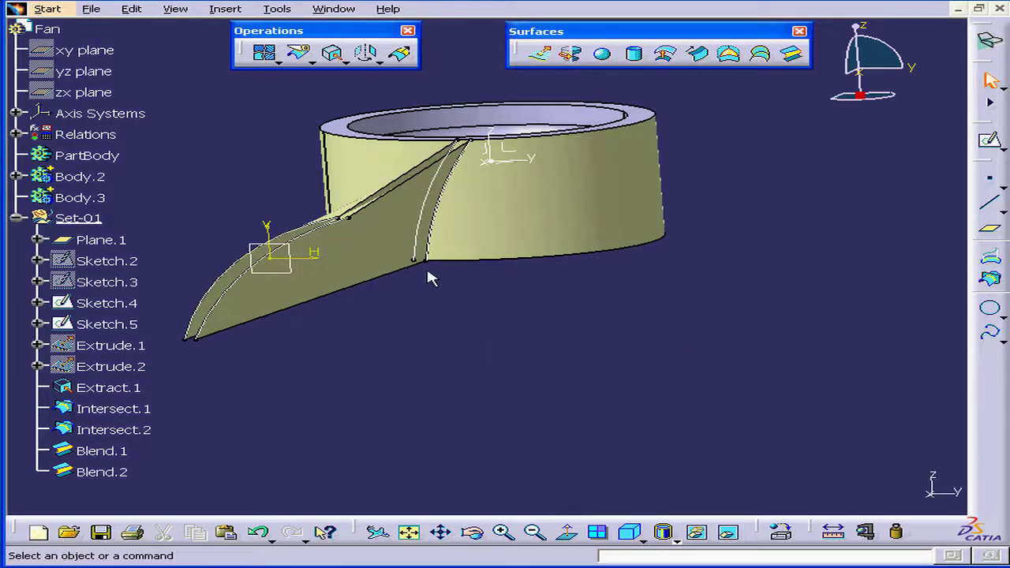
Step: Create a point-continuity boundary curve on the extracted hub face's upper edge, limited by the top endpoints of Intersect.2 and Intersect.1
middle_drag(430, 278, 558, 275)
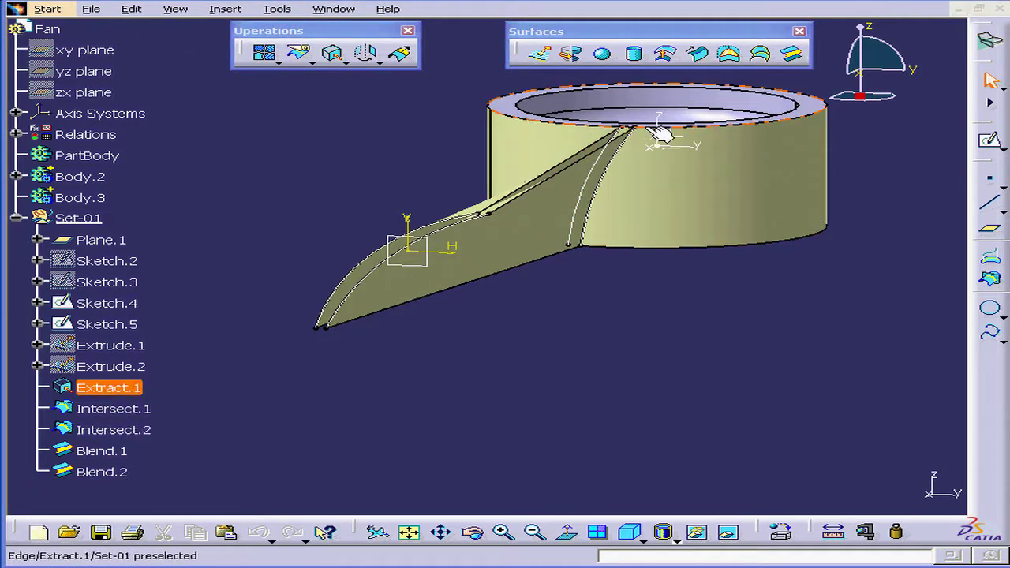
middle_drag(634, 160, 360, 77)
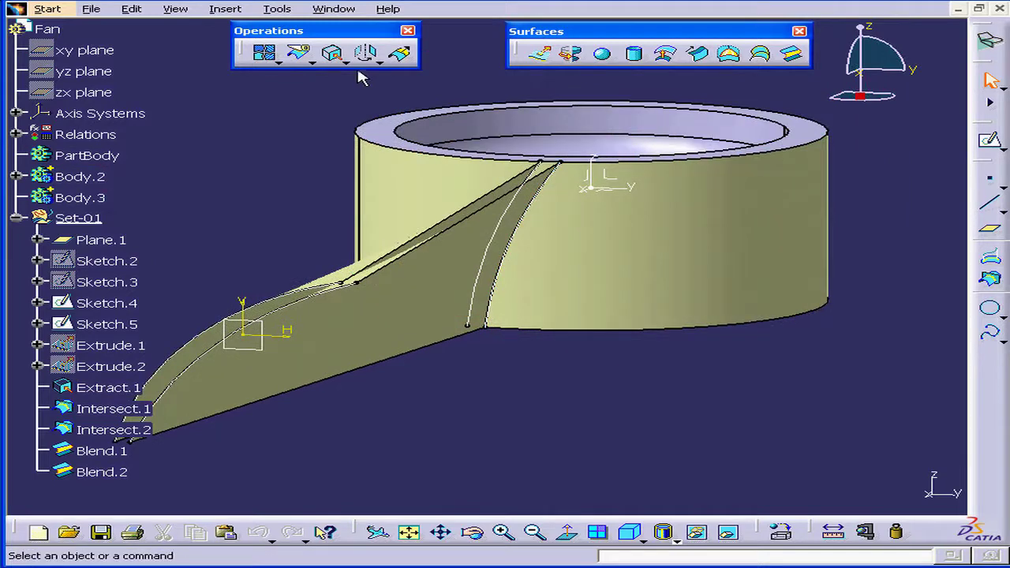
click(346, 62)
click(376, 80)
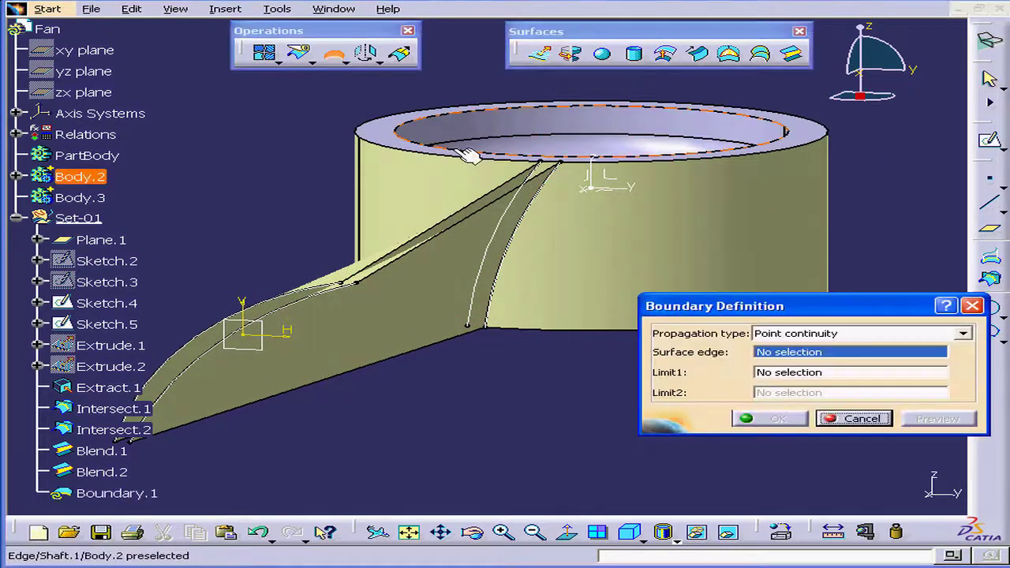
click(589, 164)
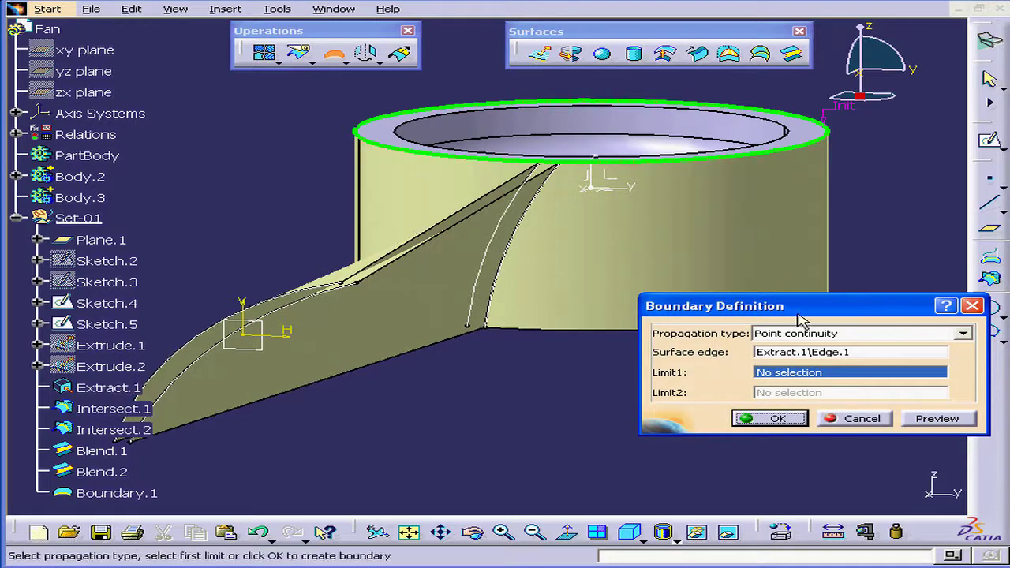
drag(802, 311, 786, 296)
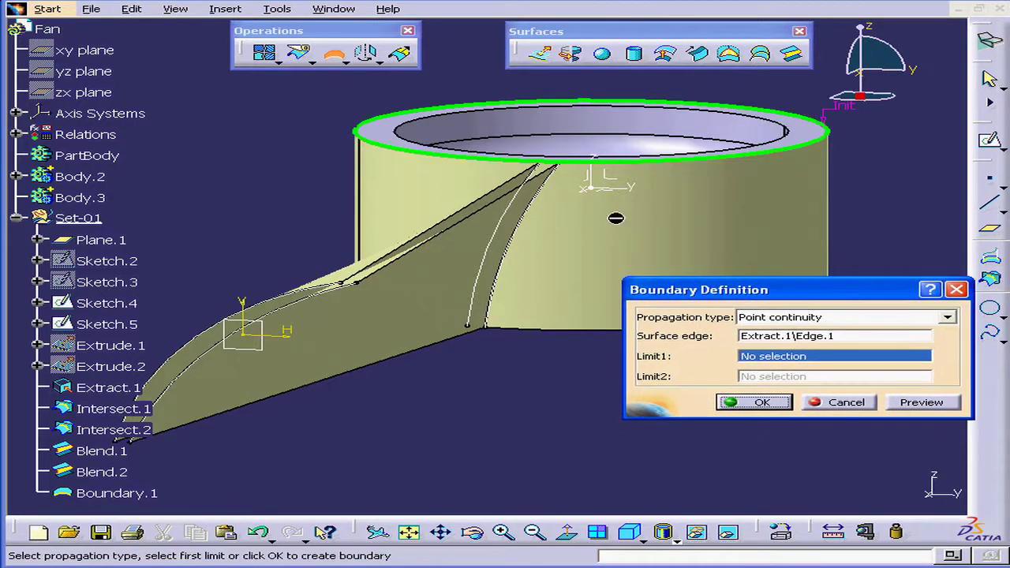
click(544, 165)
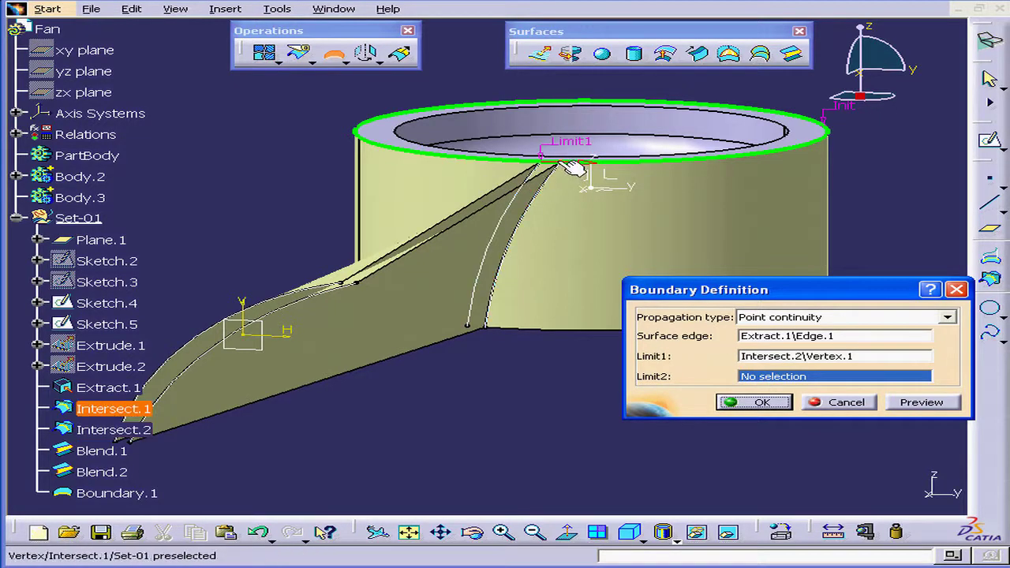
click(575, 168)
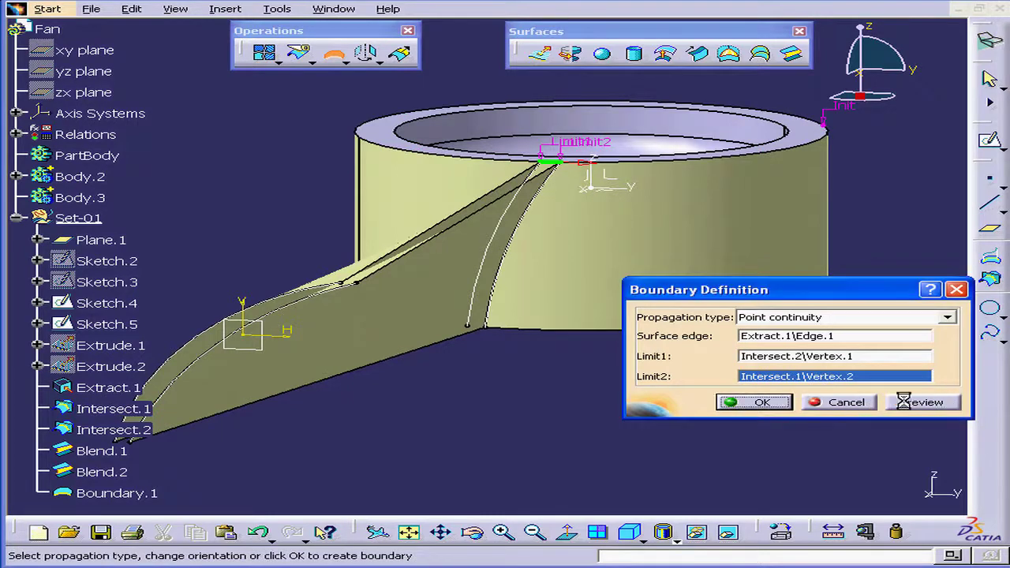
click(755, 403)
middle_drag(596, 322, 624, 270)
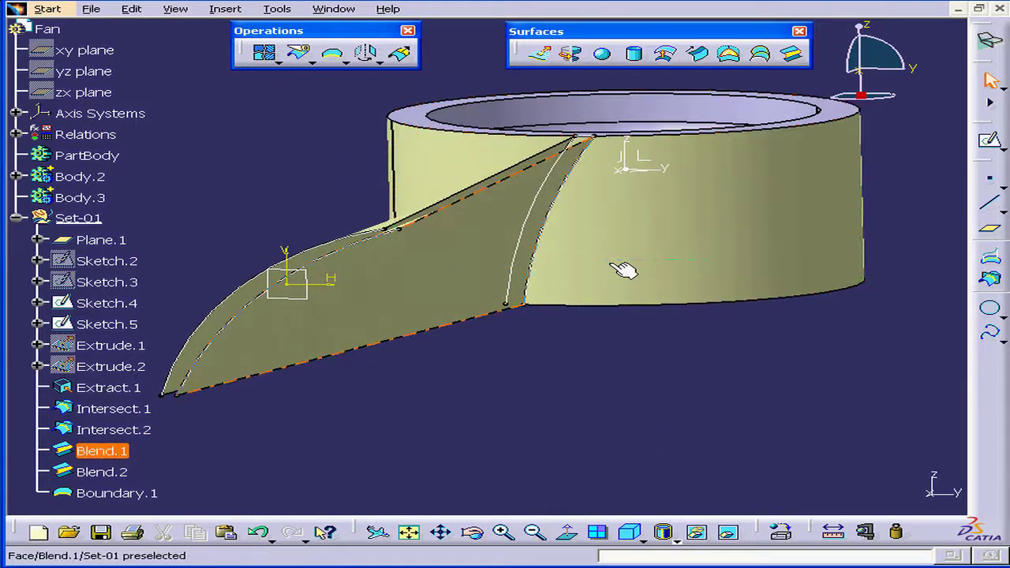
Step: Create a point-continuity boundary curve on the extracted hub face's lower edge, limited by the bottom endpoints of Intersect.2 and Intersect.1
click(337, 60)
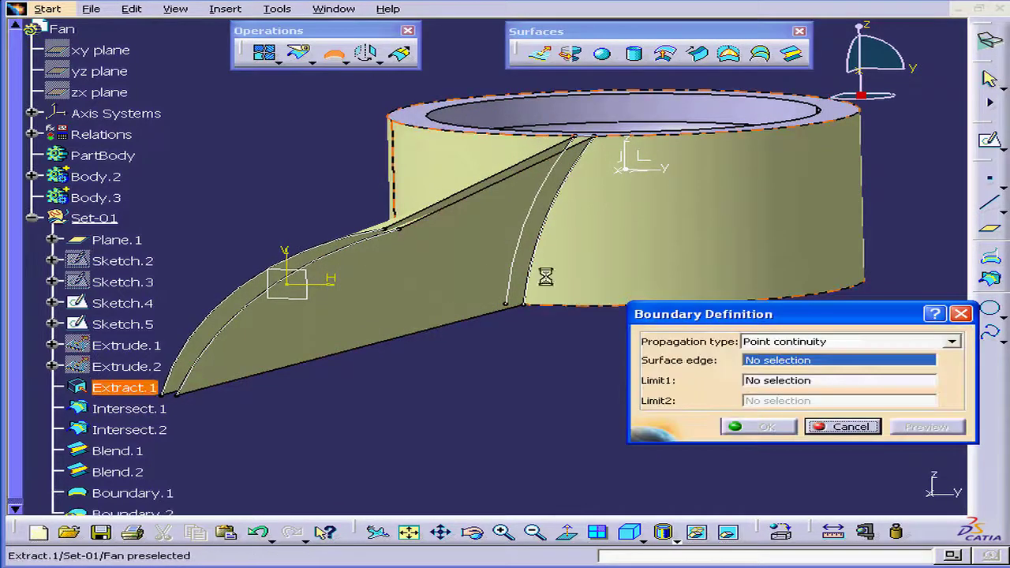
click(593, 310)
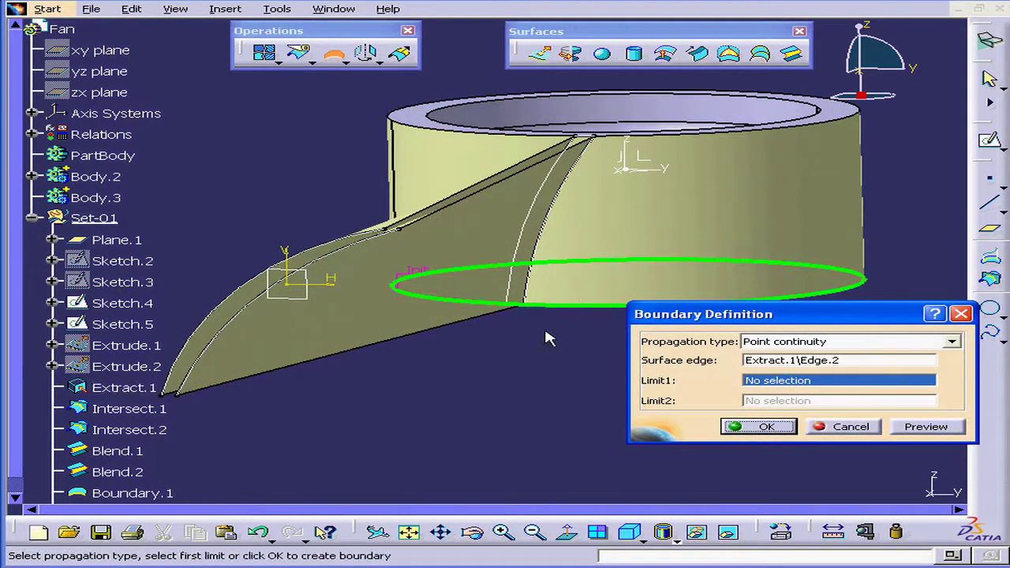
click(513, 308)
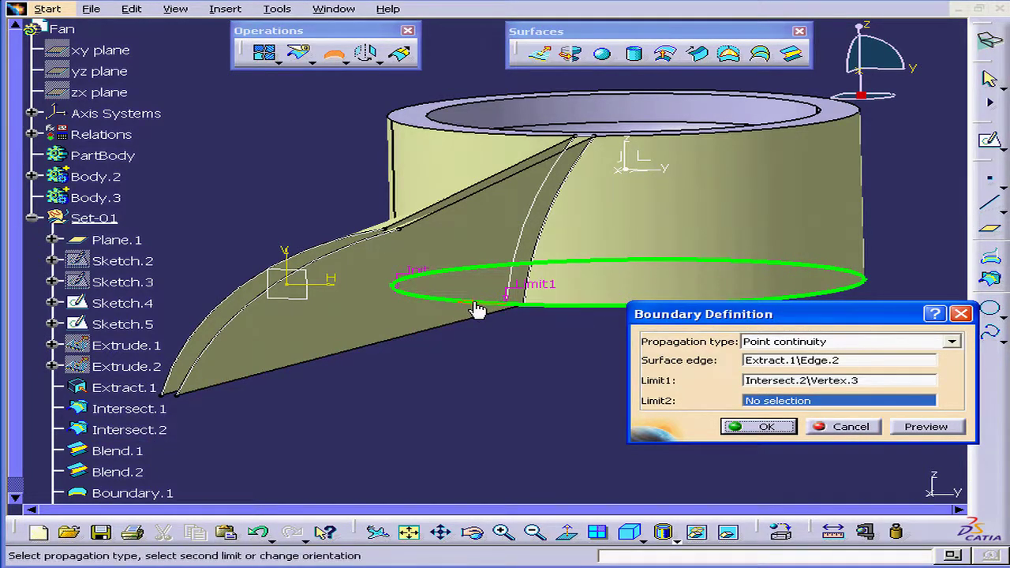
click(525, 306)
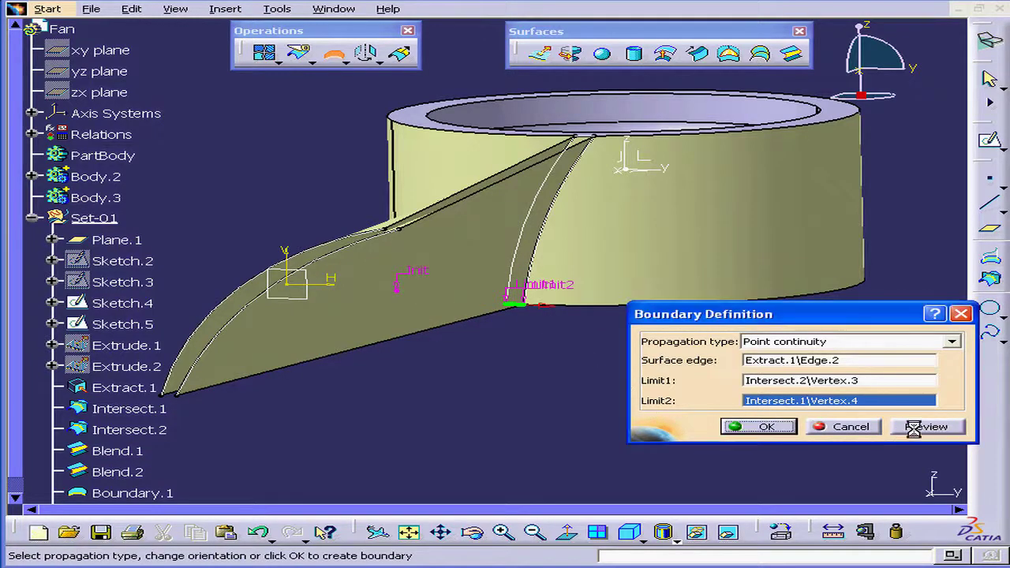
click(764, 427)
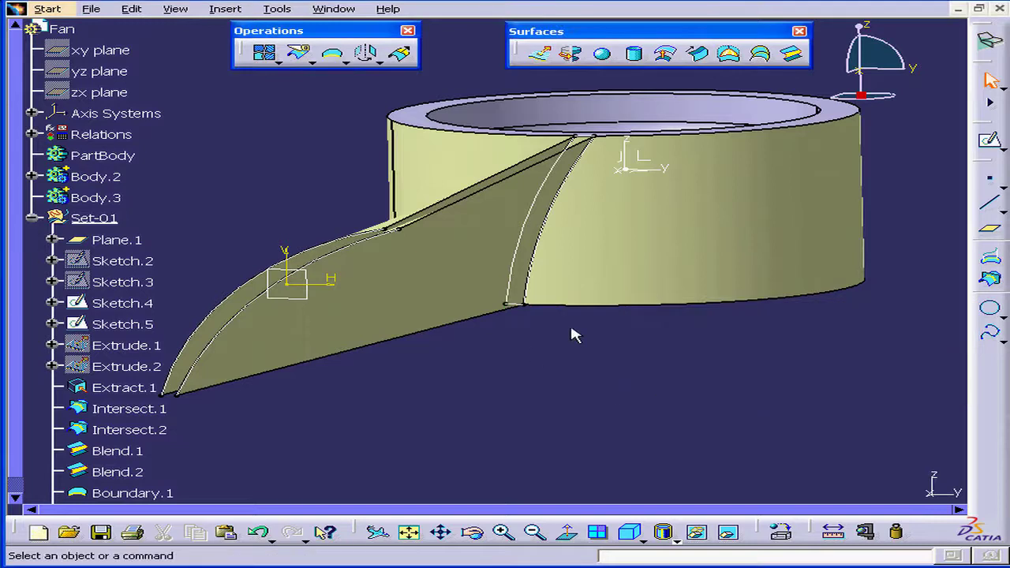
Step: Hide the extracted hub face Extract.1, the hub ring Body.2, and the curves Intersect.1 and Intersect.2
right_click(675, 214)
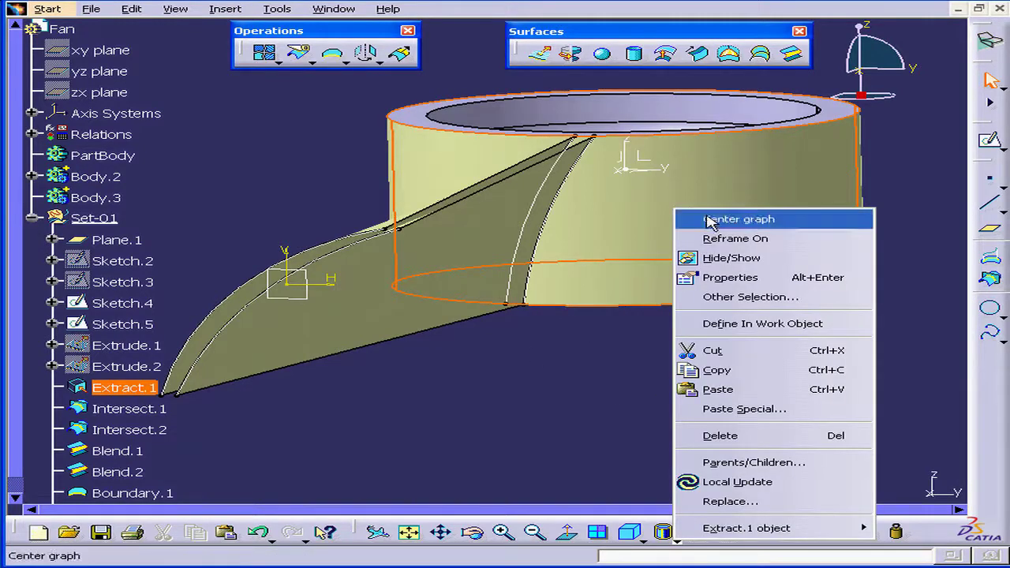
click(732, 258)
right_click(684, 214)
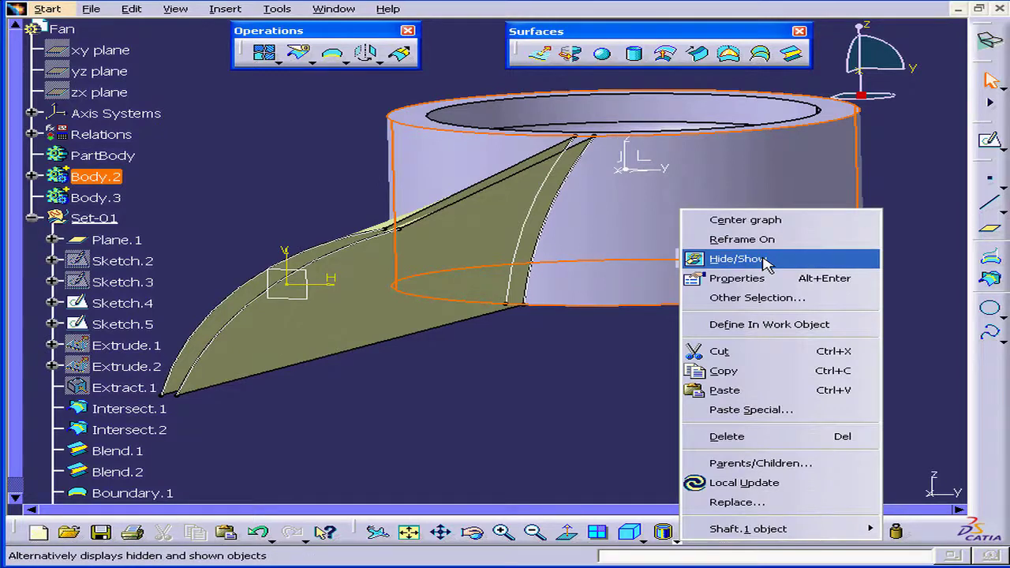
click(736, 259)
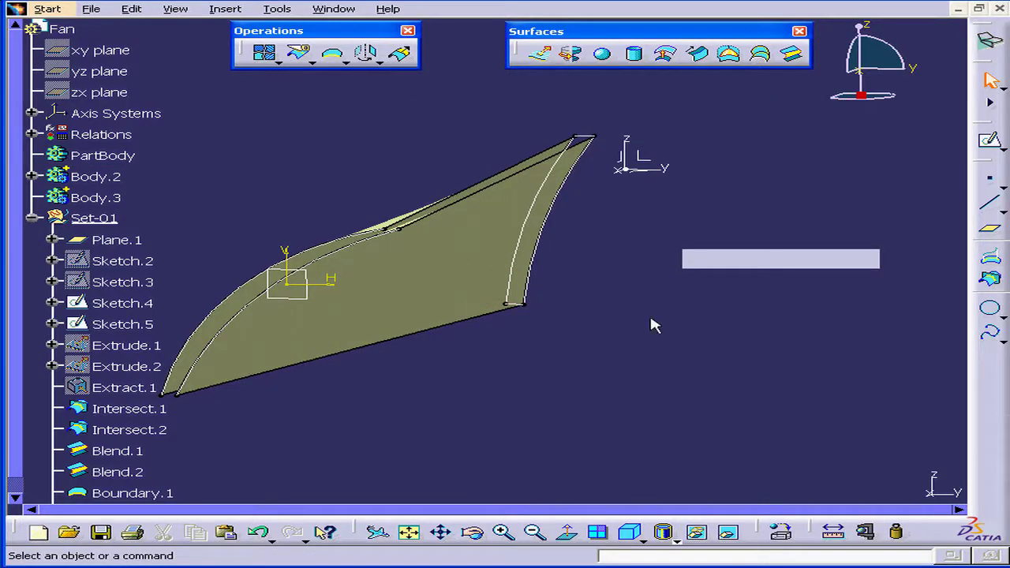
right_click(130, 408)
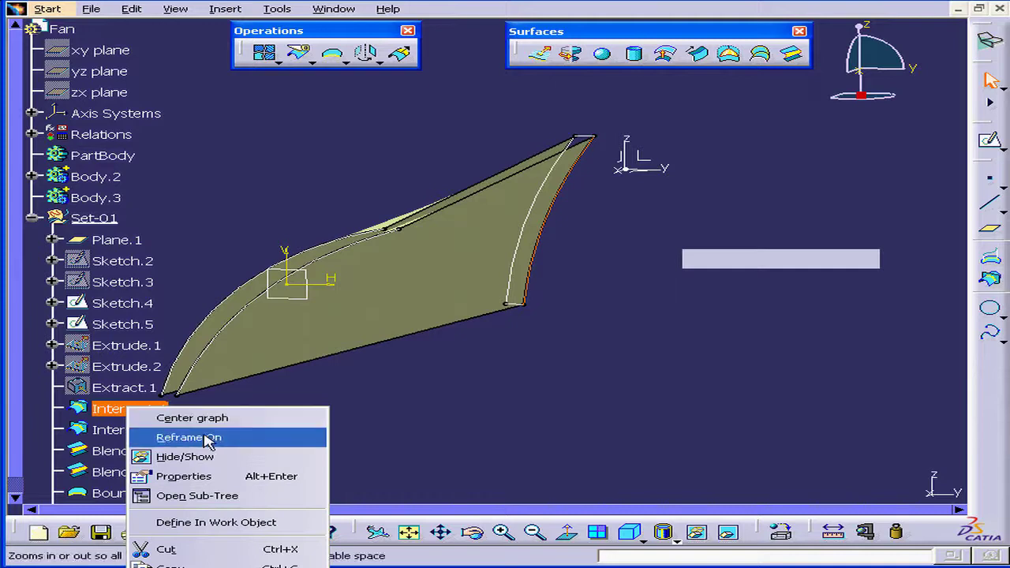
click(224, 462)
right_click(150, 431)
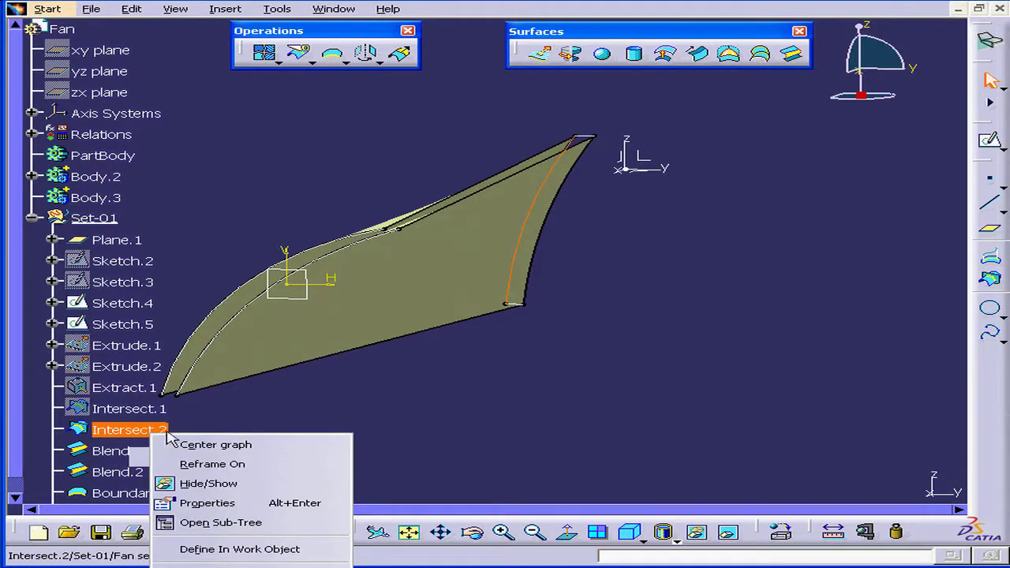
click(235, 483)
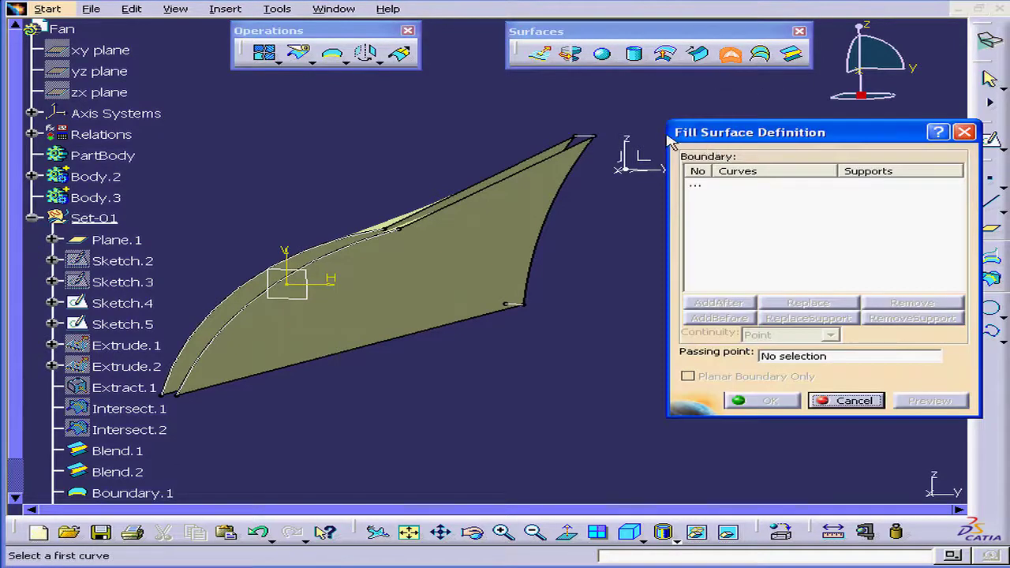
Step: Fill the blade's open hub end using Boundary.1, the Blend.1 hub edge, Boundary.2 and the Blend.2 hub edge
click(592, 144)
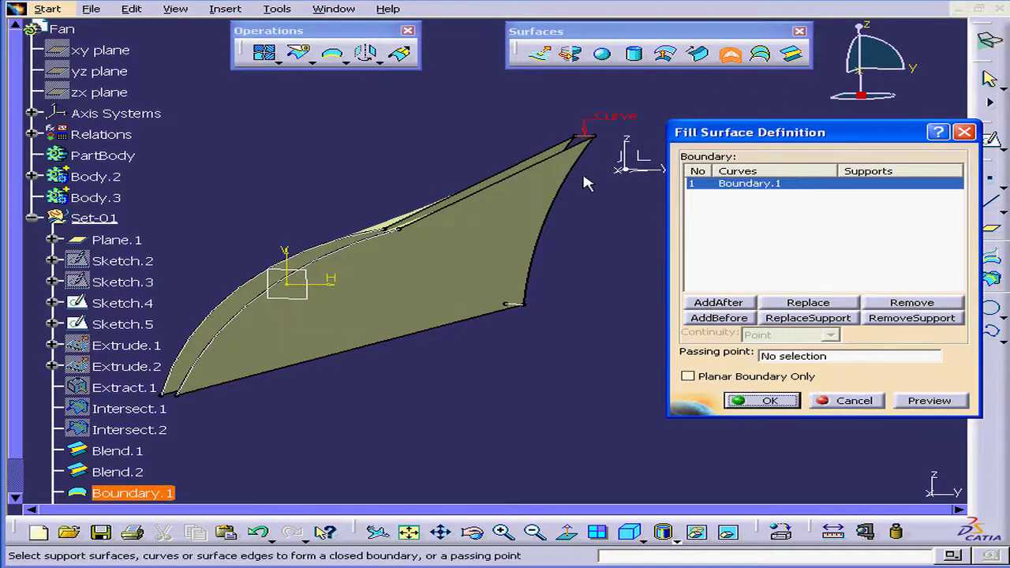
click(582, 162)
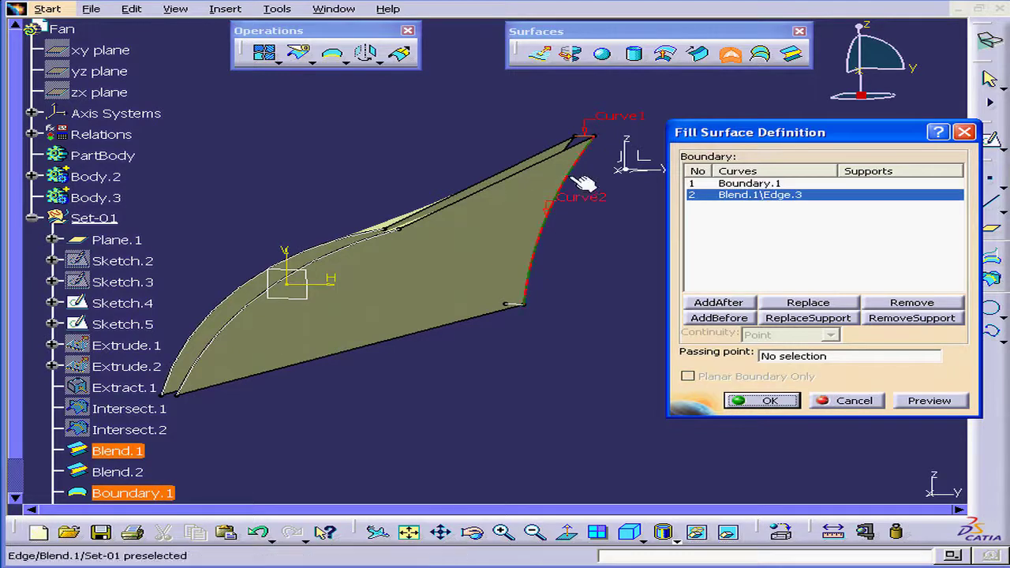
click(525, 309)
middle_drag(480, 300, 582, 278)
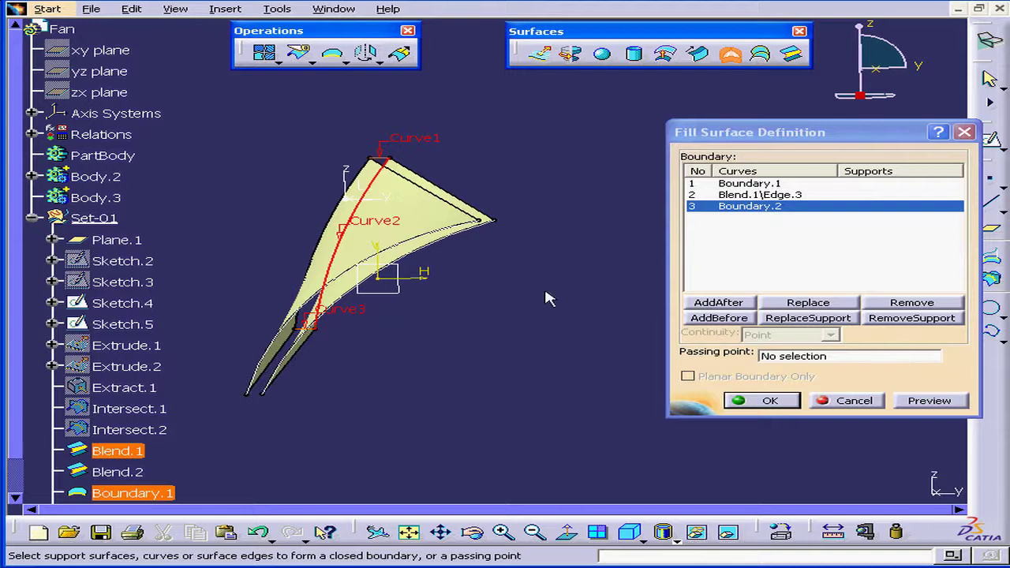
middle_drag(343, 261, 444, 255)
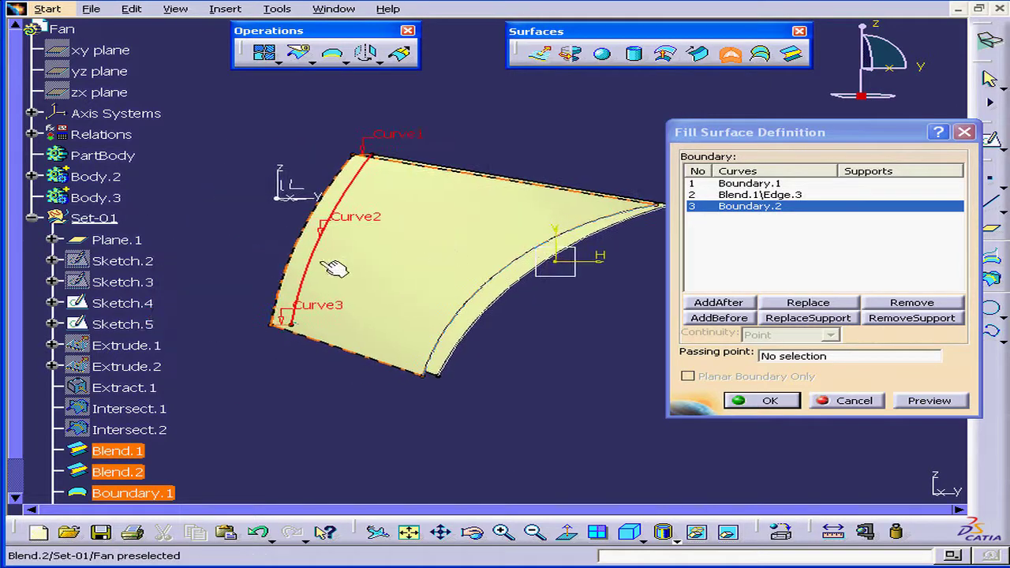
click(304, 262)
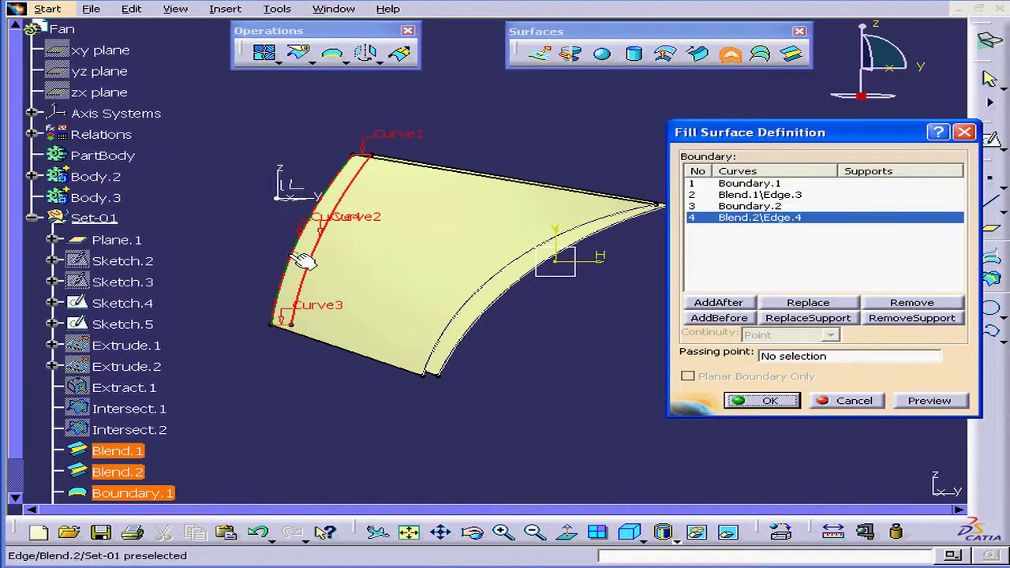
click(770, 401)
Step: Start a new sketch on the zx plane of the axis system
middle_drag(463, 242, 613, 235)
click(613, 234)
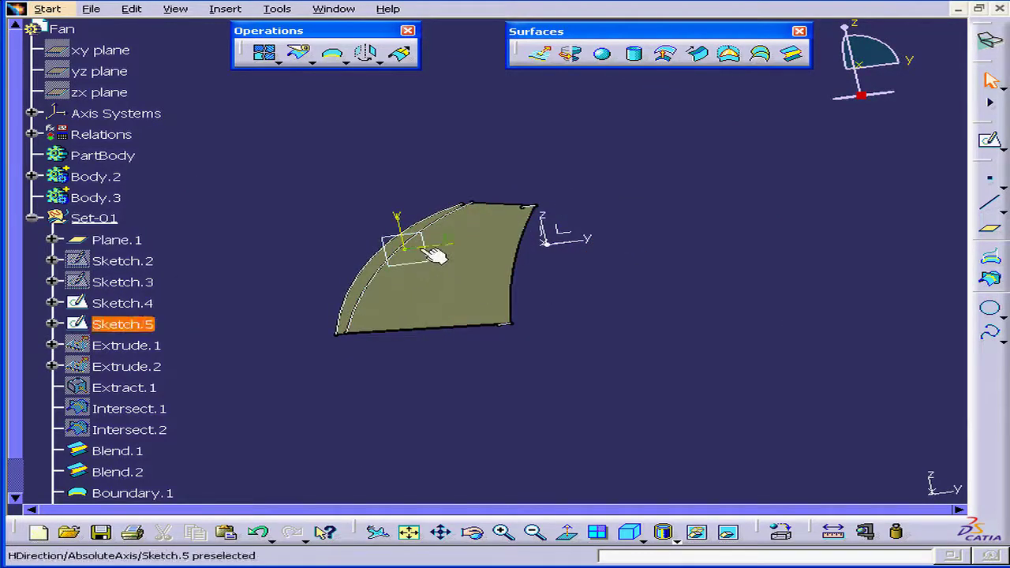
middle_drag(509, 263, 468, 251)
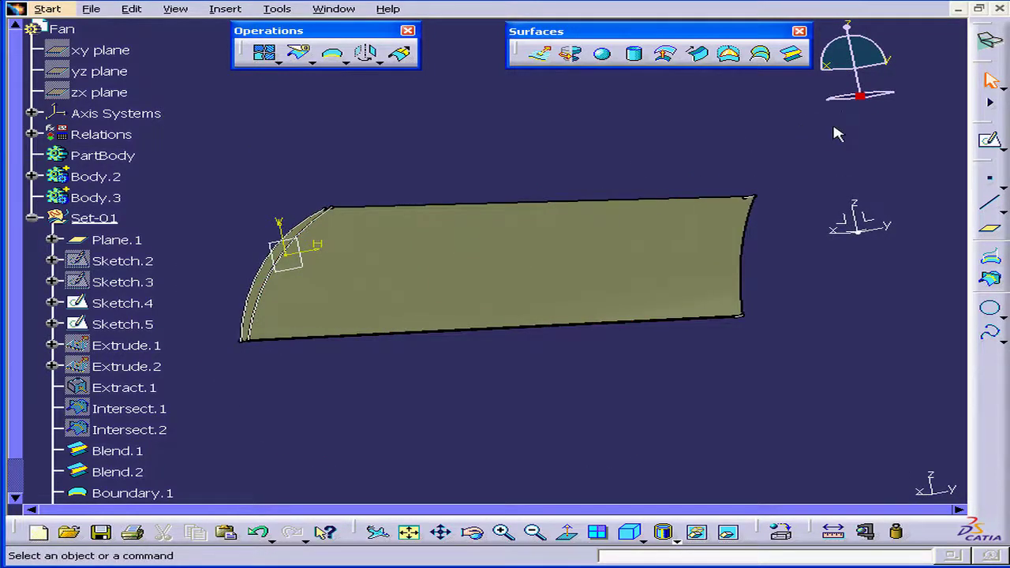
click(992, 143)
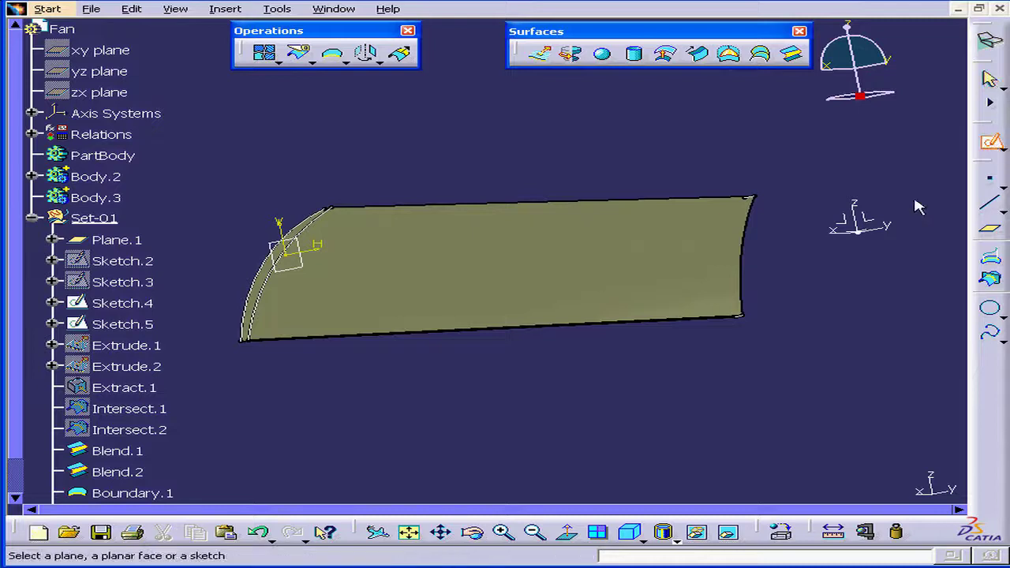
click(855, 226)
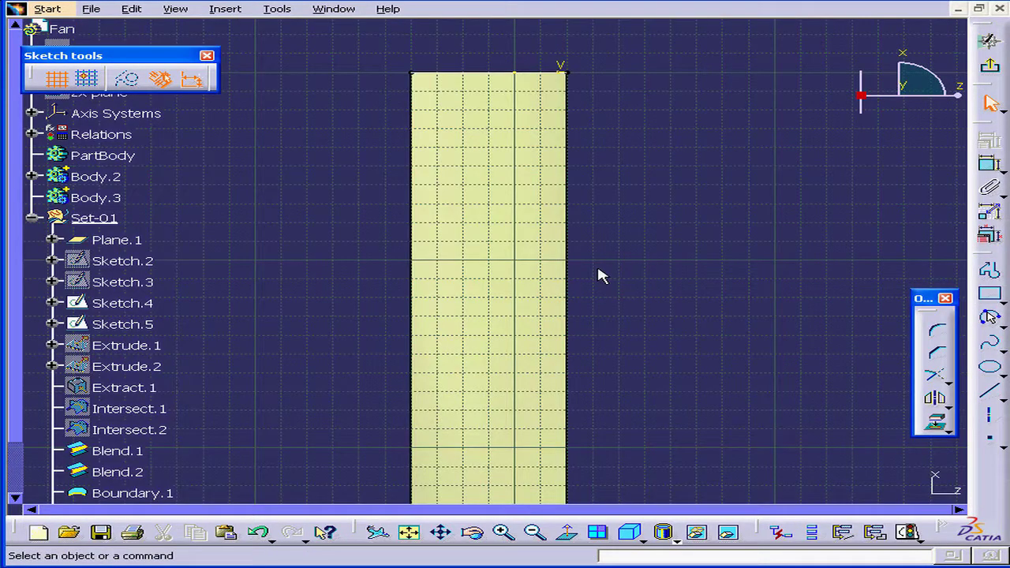
Step: Project the blade's two long side edges into the sketch as construction elements
middle_drag(593, 272, 652, 366)
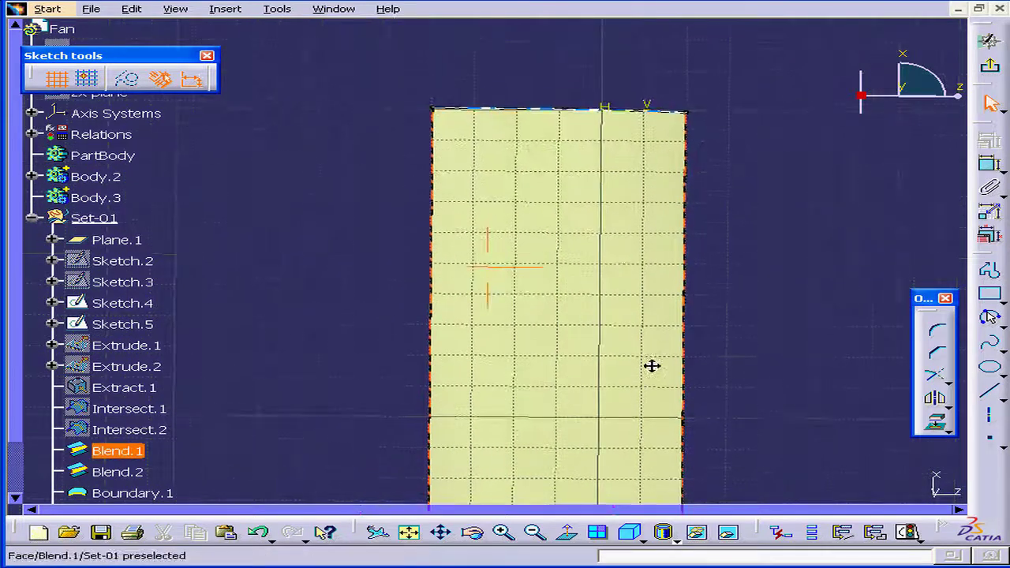
mouse_move(620, 209)
middle_down()
mouse_move(606, 234)
mouse_move(609, 215)
middle_up()
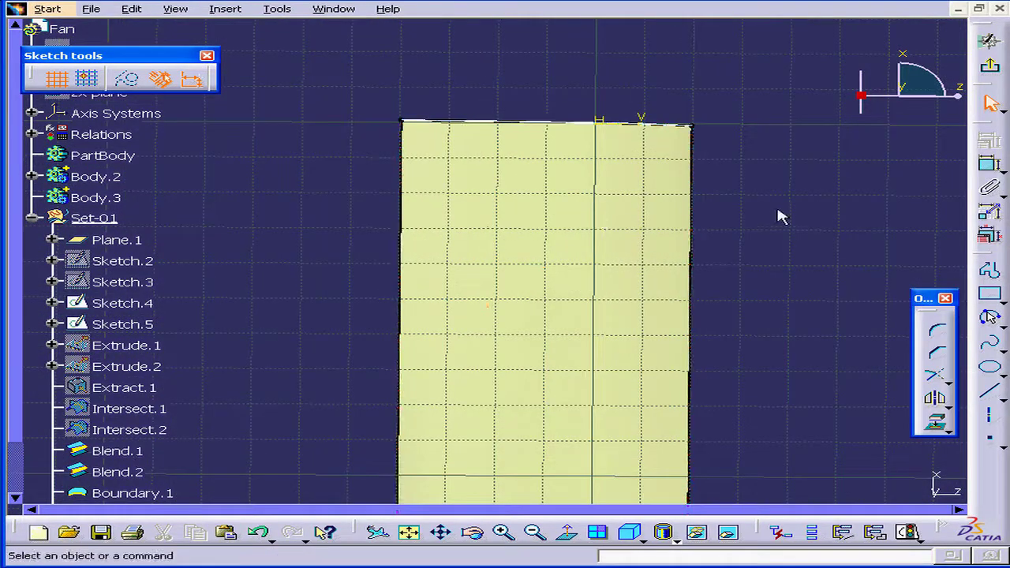
click(691, 221)
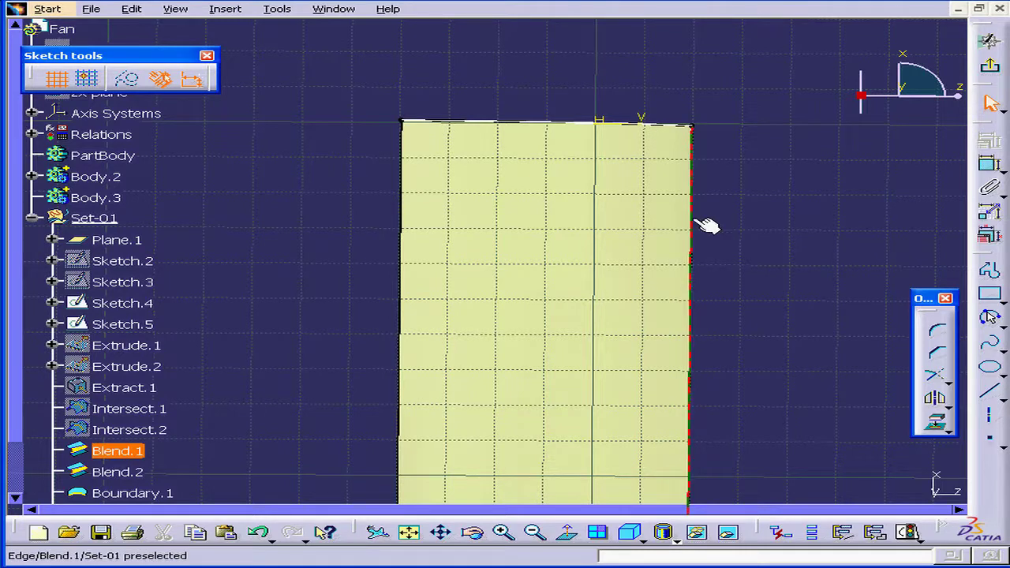
click(938, 424)
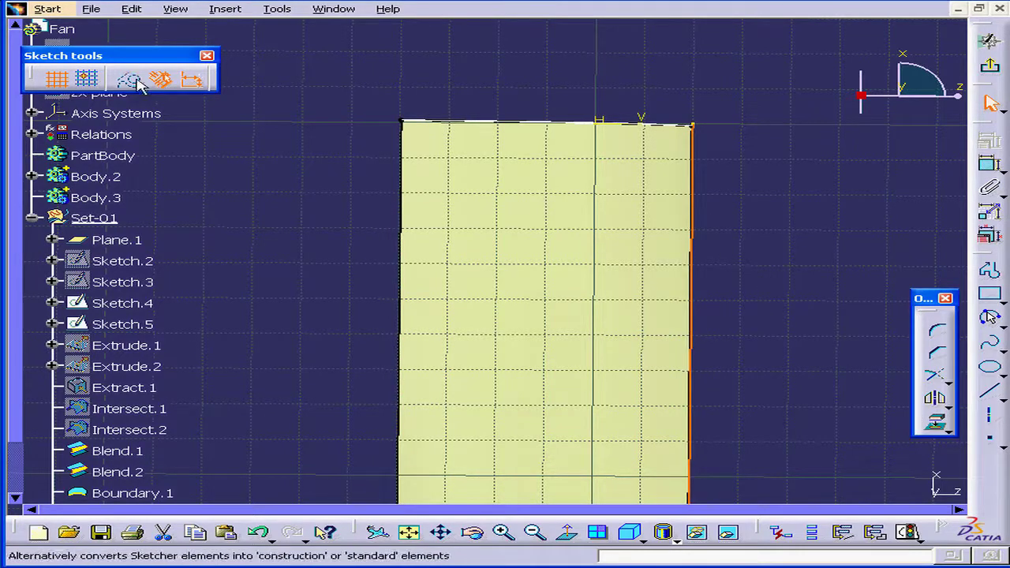
click(337, 200)
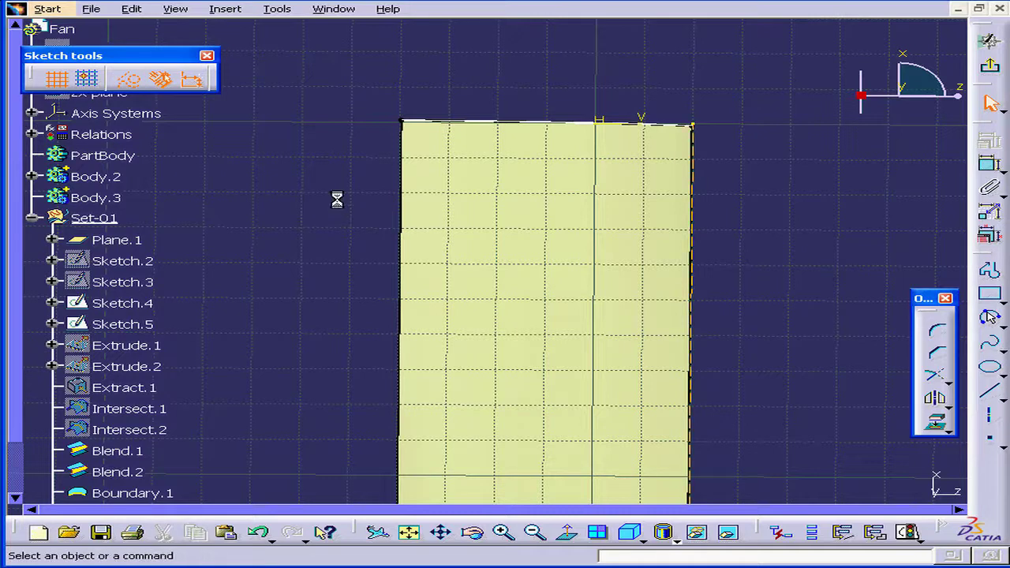
click(416, 211)
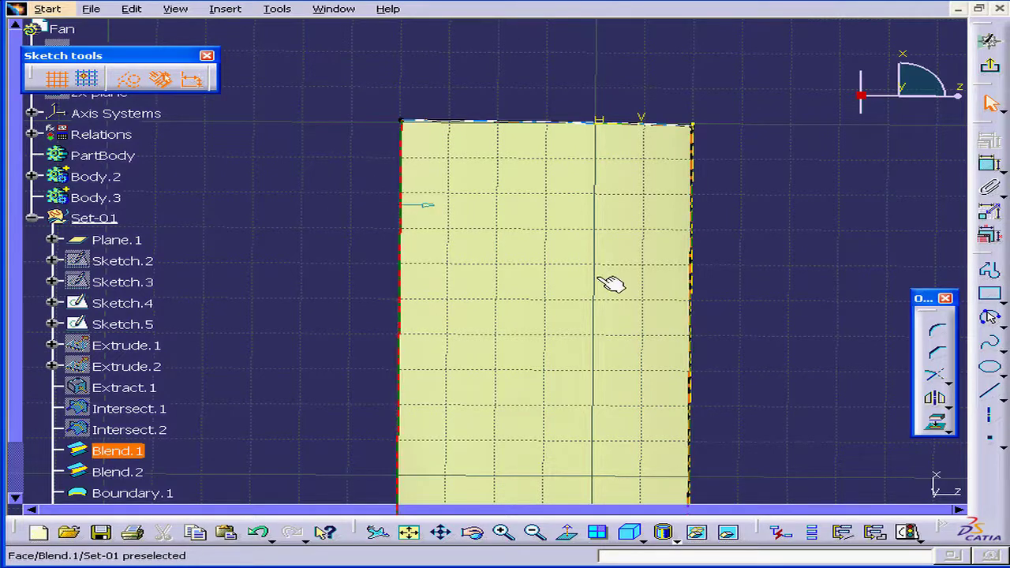
click(935, 423)
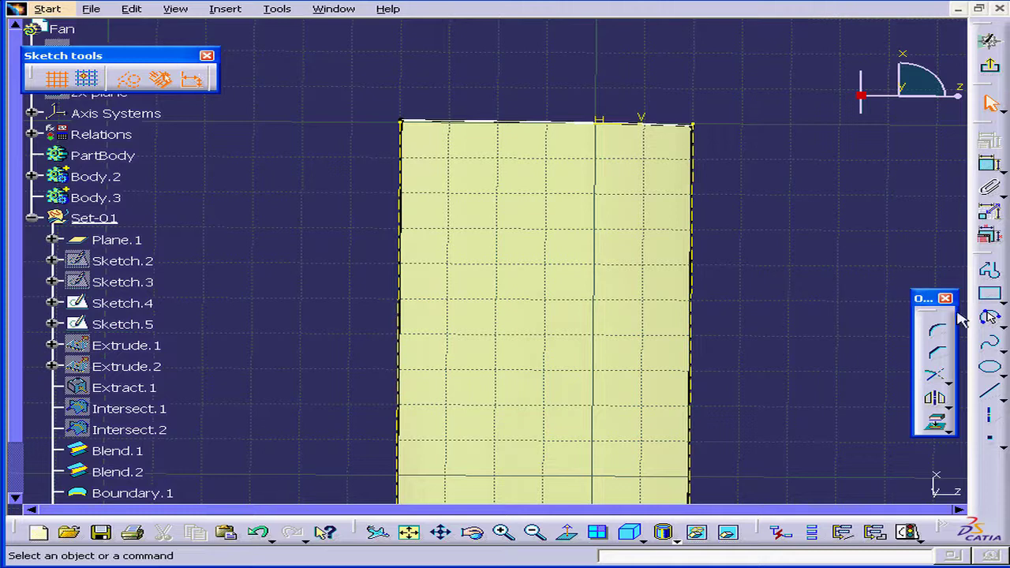
Step: Draw a three-point arc between the projected side edges, with ends at V about 280 mm, bulging toward the blade tip, and make it standard geometry
click(991, 317)
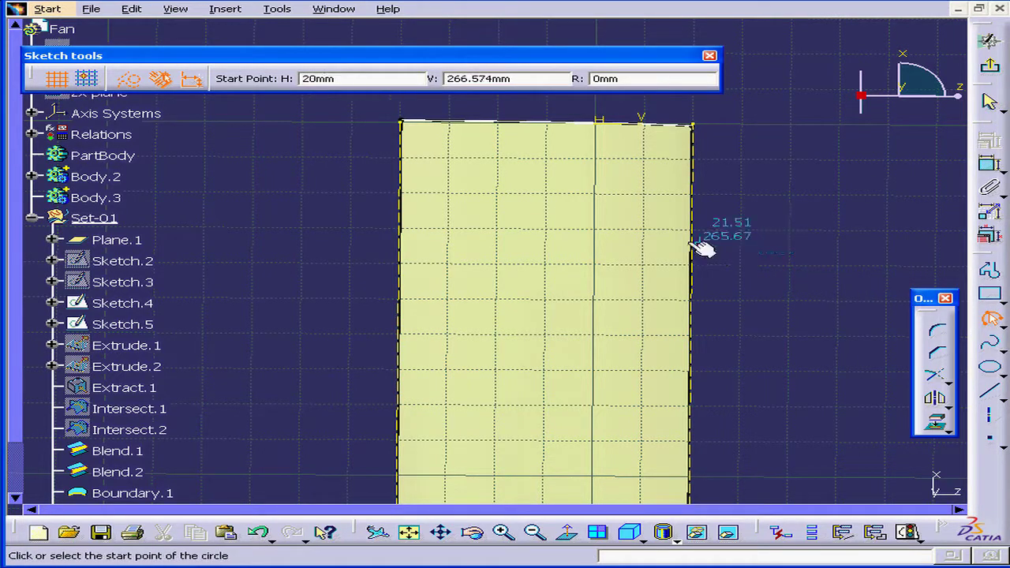
click(400, 192)
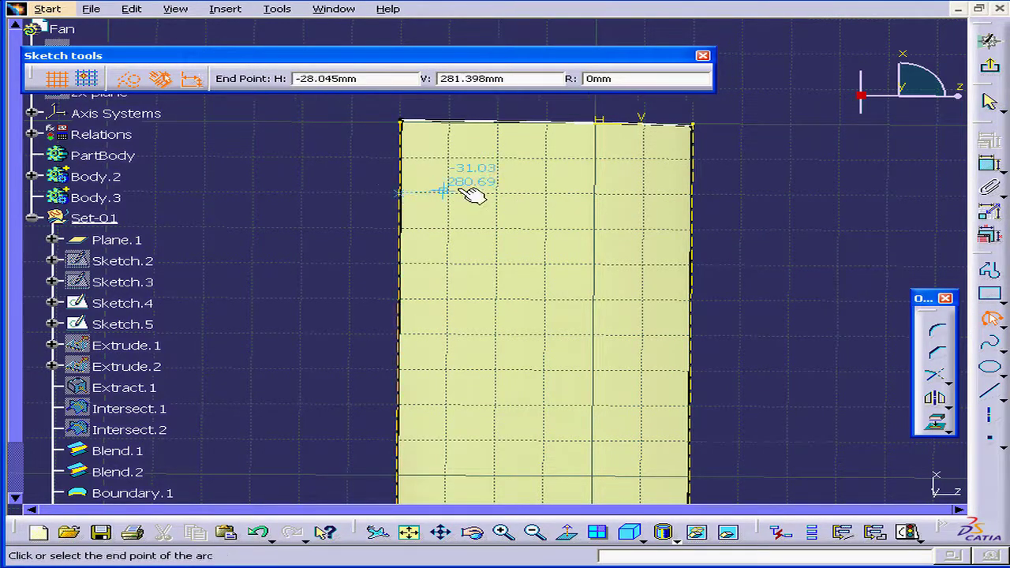
click(692, 196)
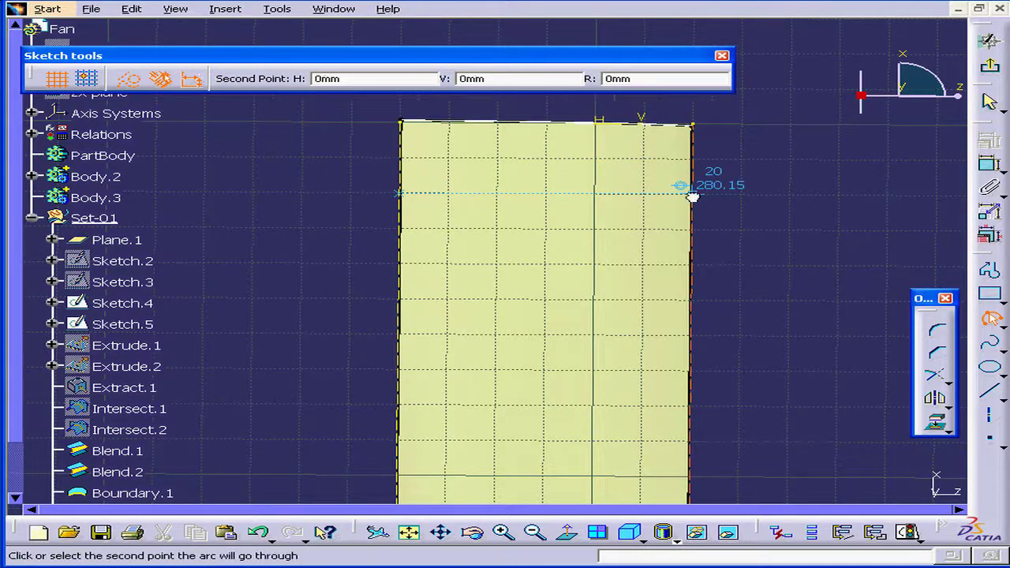
click(564, 158)
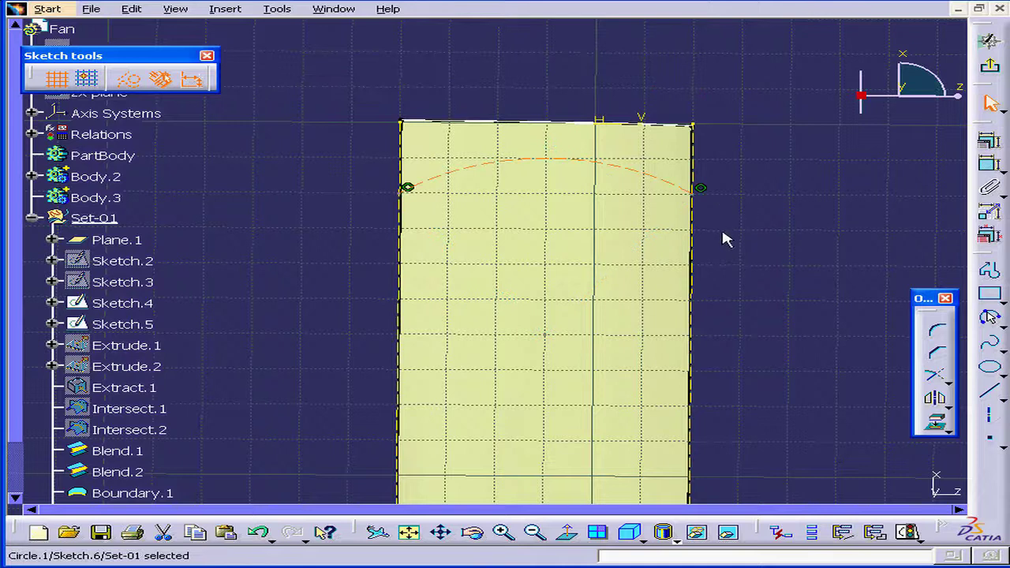
mouse_move(726, 240)
middle_down()
mouse_move(718, 262)
mouse_move(656, 302)
mouse_move(651, 188)
middle_up()
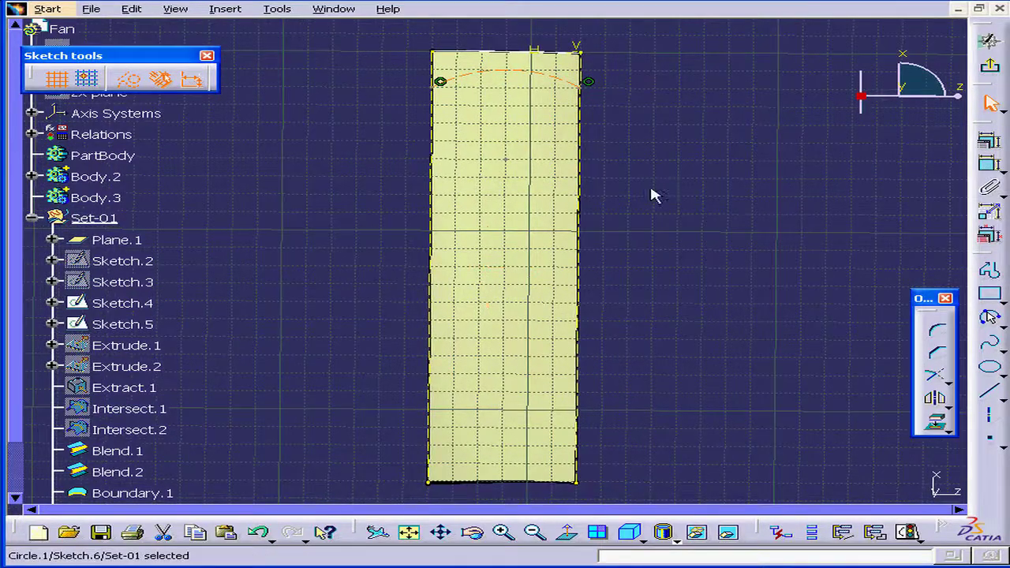
click(127, 79)
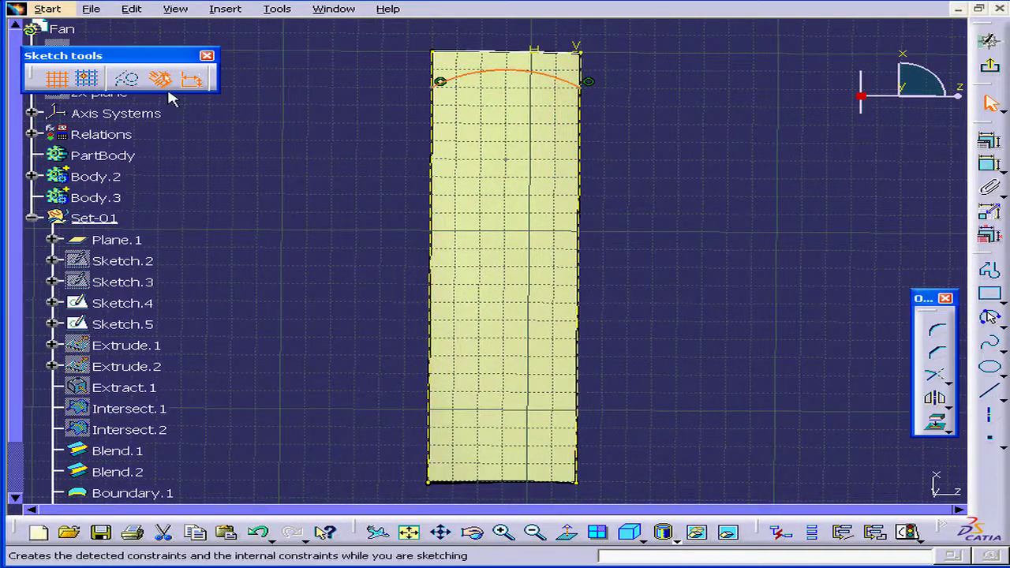
click(738, 156)
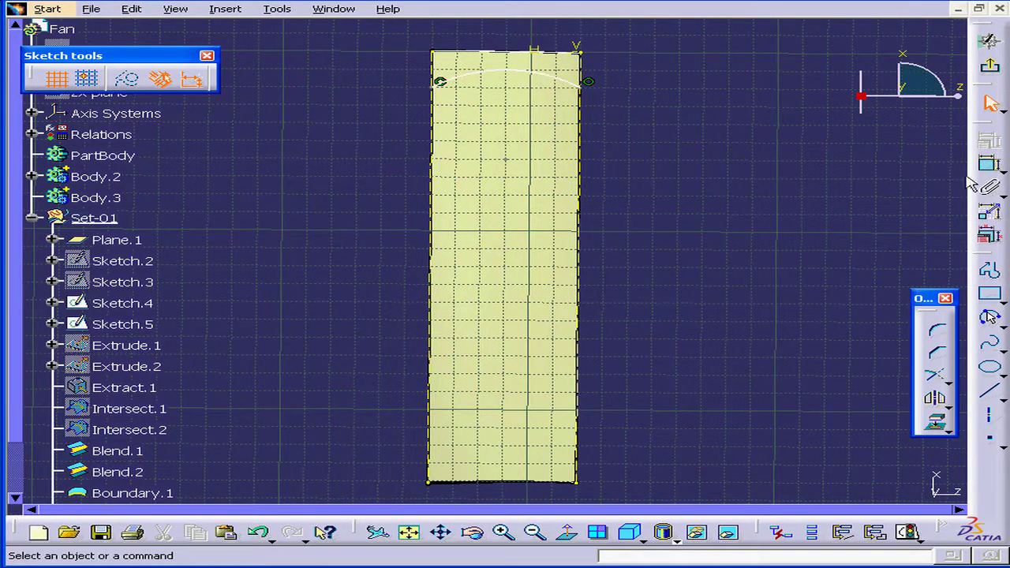
Step: Dimension the vertical distance from the sketch origin to the arc's end on the positive H side and set it to 280 mm
click(989, 163)
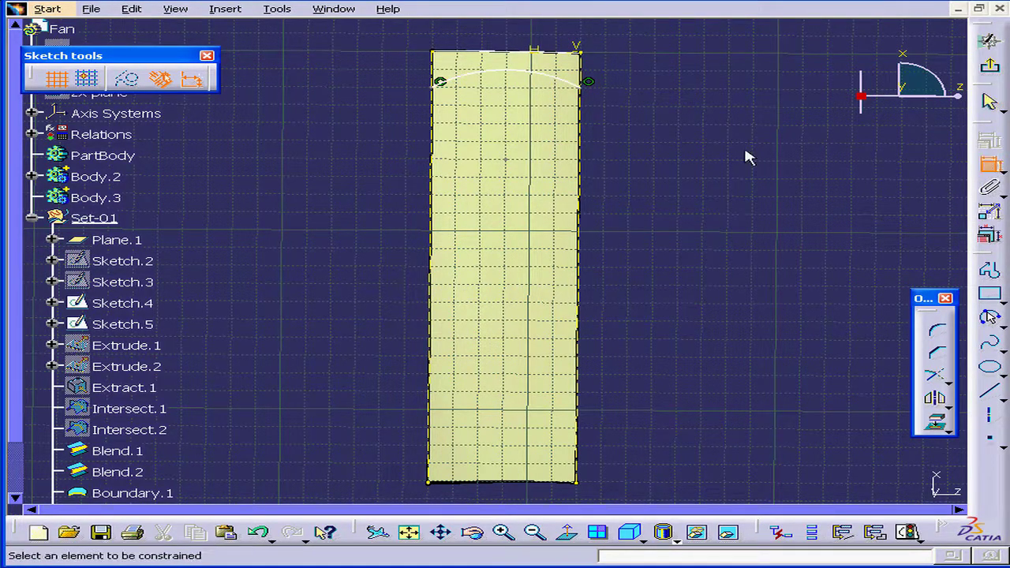
click(597, 95)
middle_drag(597, 117, 720, 287)
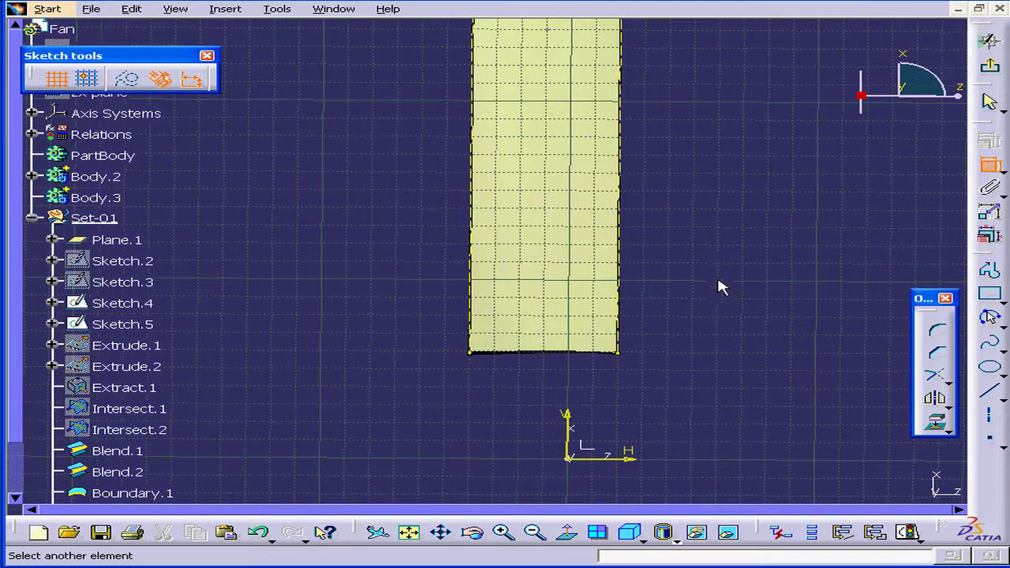
click(570, 460)
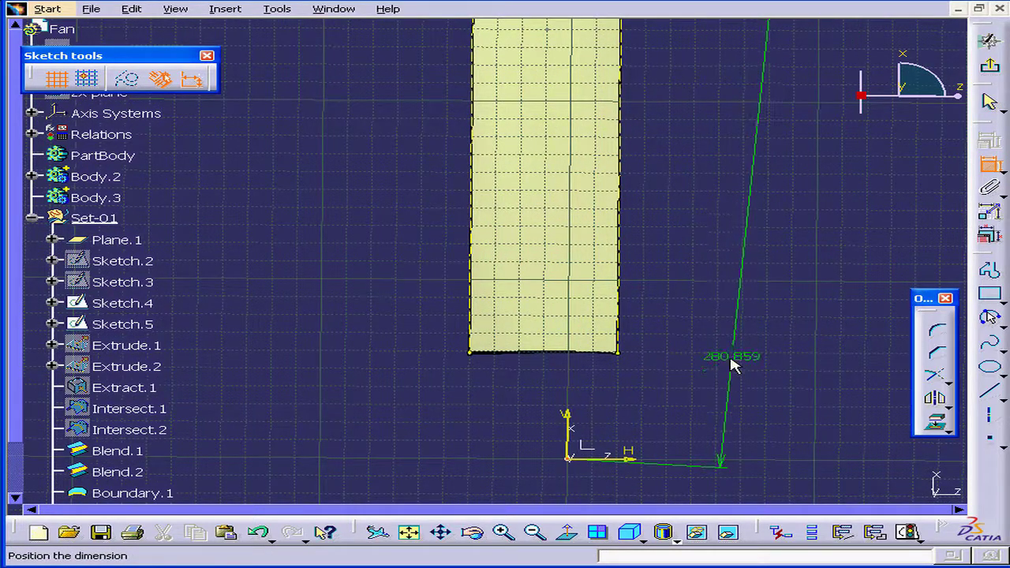
right_click(733, 365)
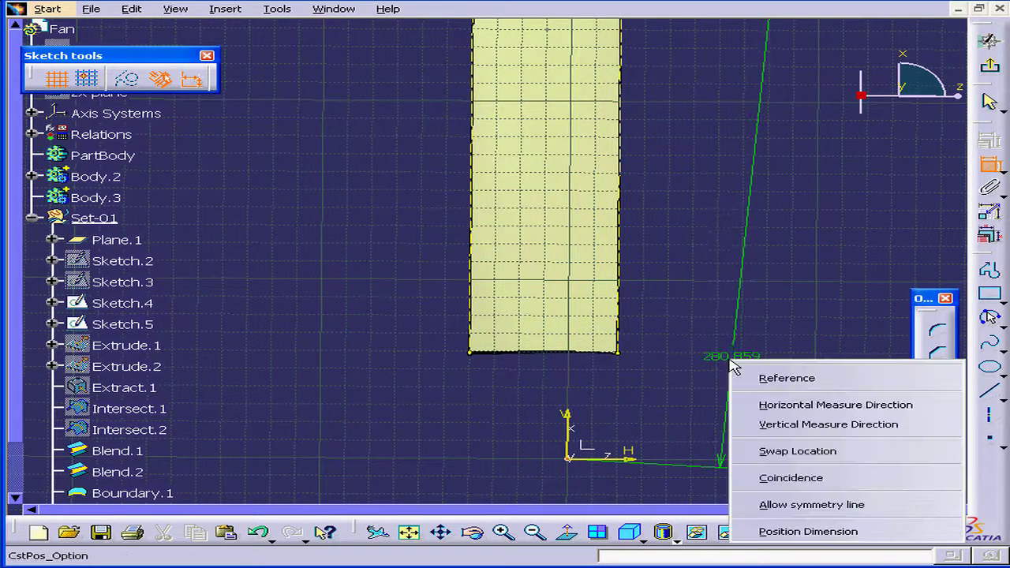
click(823, 424)
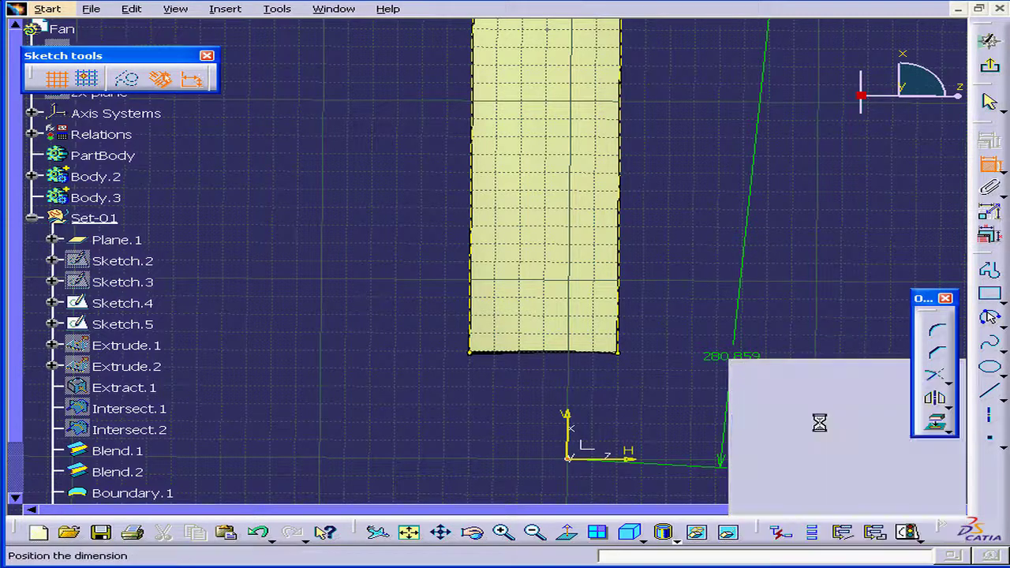
click(754, 344)
double_click(756, 344)
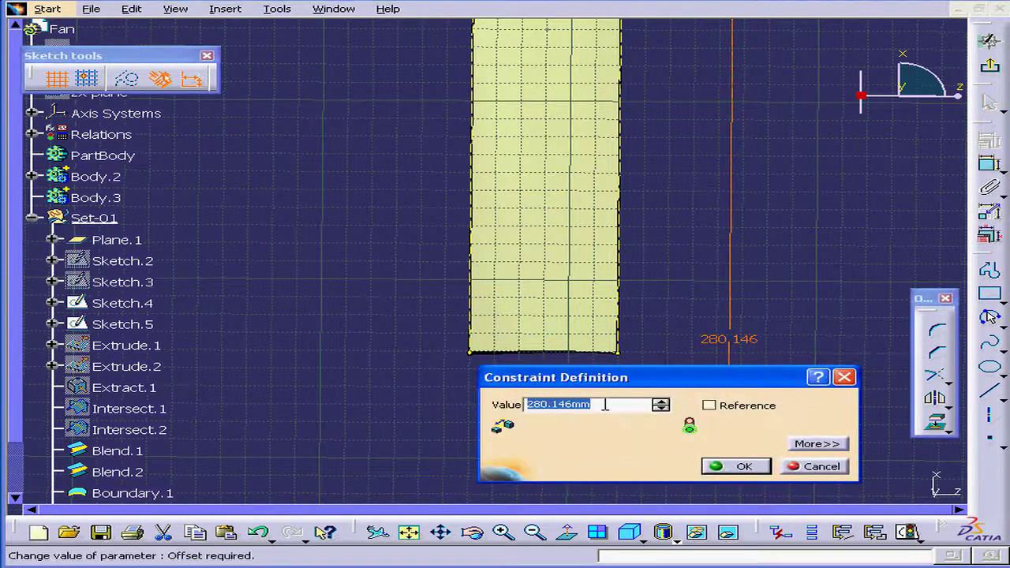
key(BackSpace)
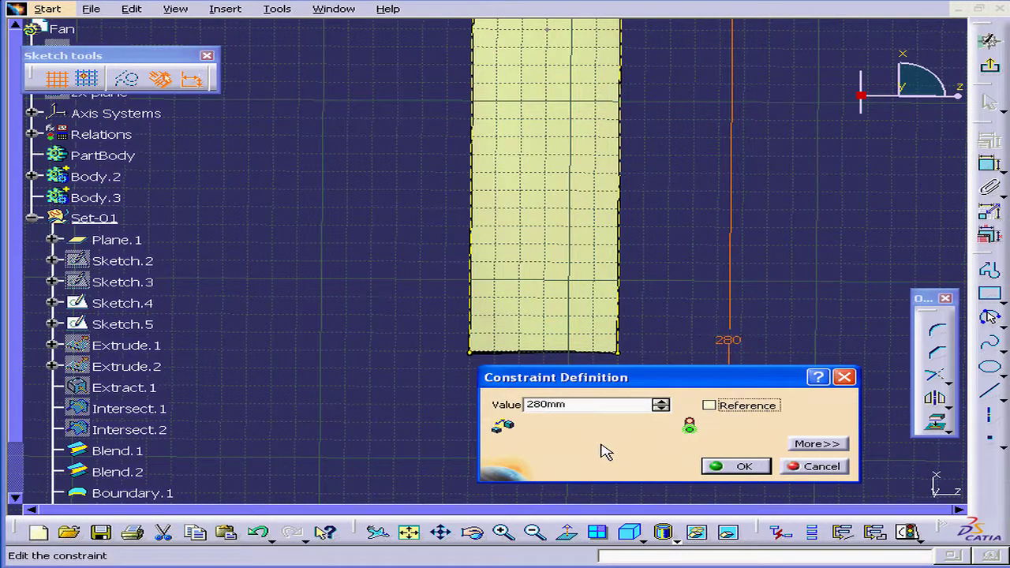
click(742, 466)
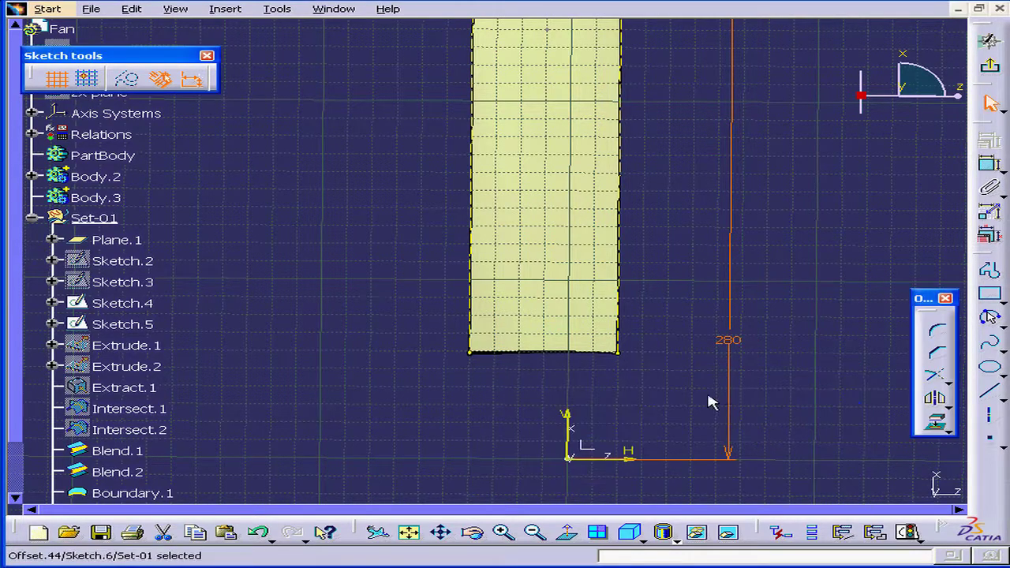
Step: Dimension the arc's other end, on the negative H side, vertically from the sketch origin and set it to 280 mm
mouse_move(711, 399)
middle_down()
mouse_move(692, 289)
mouse_move(849, 221)
middle_up()
click(875, 206)
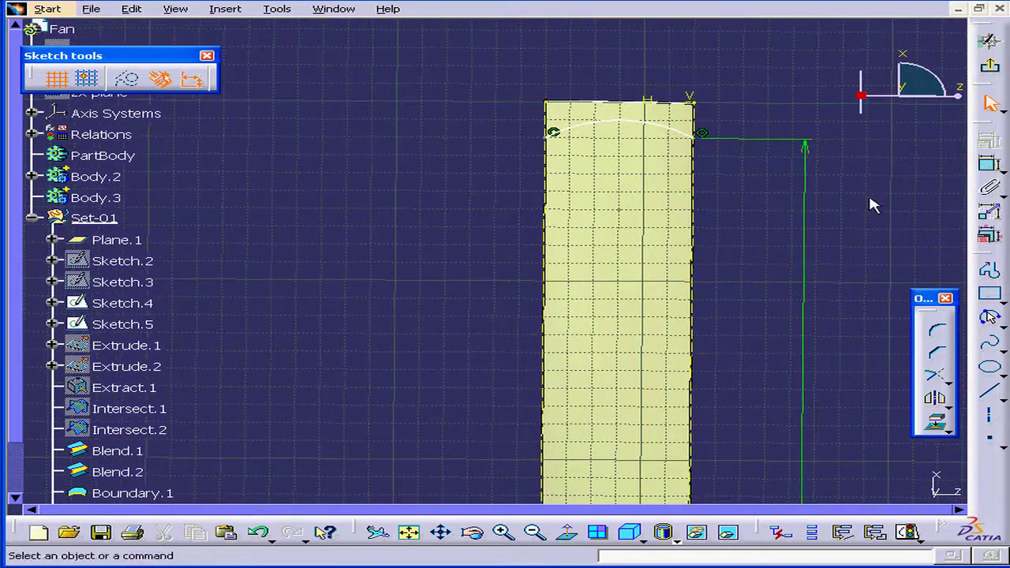
click(989, 164)
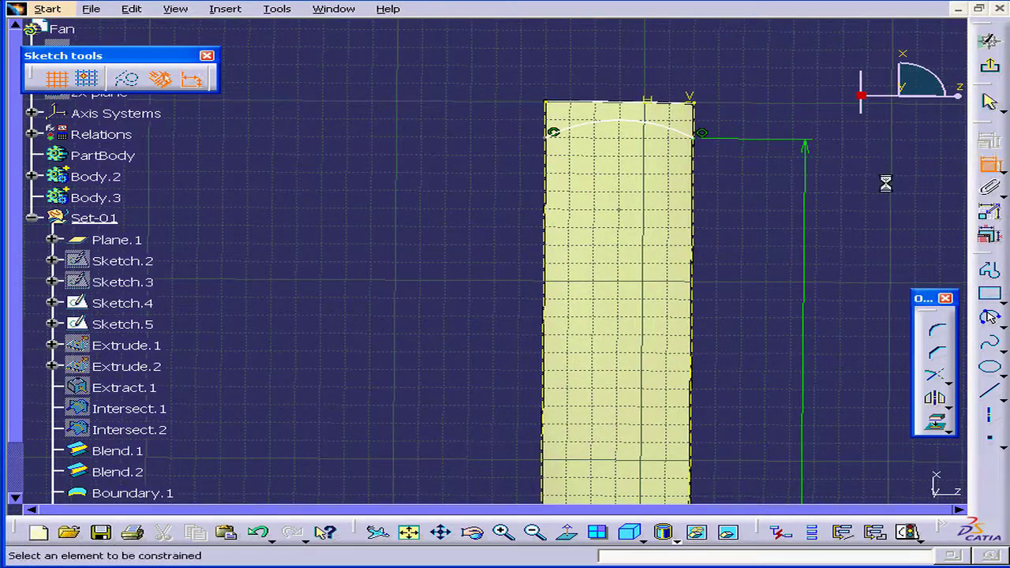
click(553, 133)
middle_drag(716, 383, 687, 155)
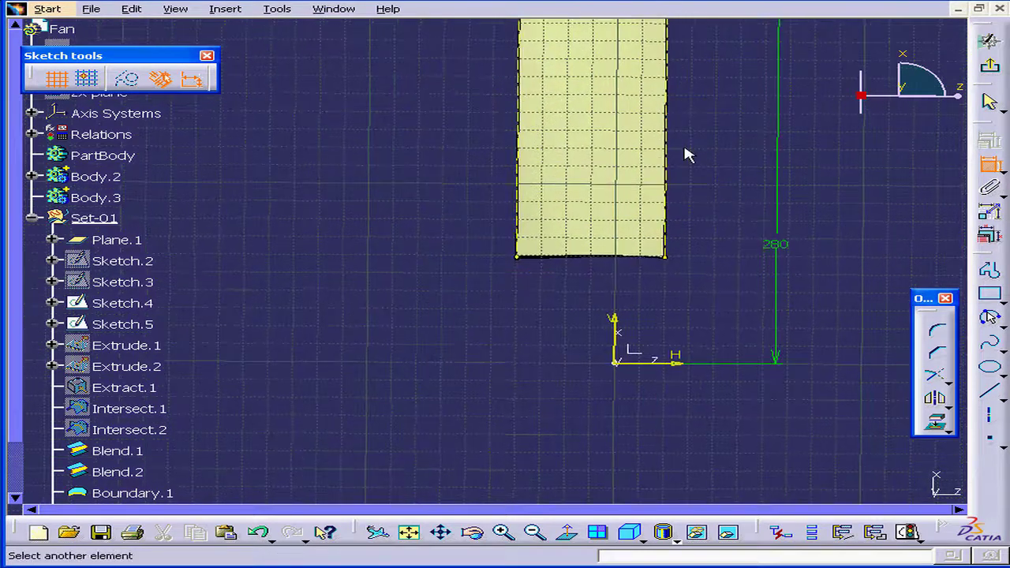
click(620, 363)
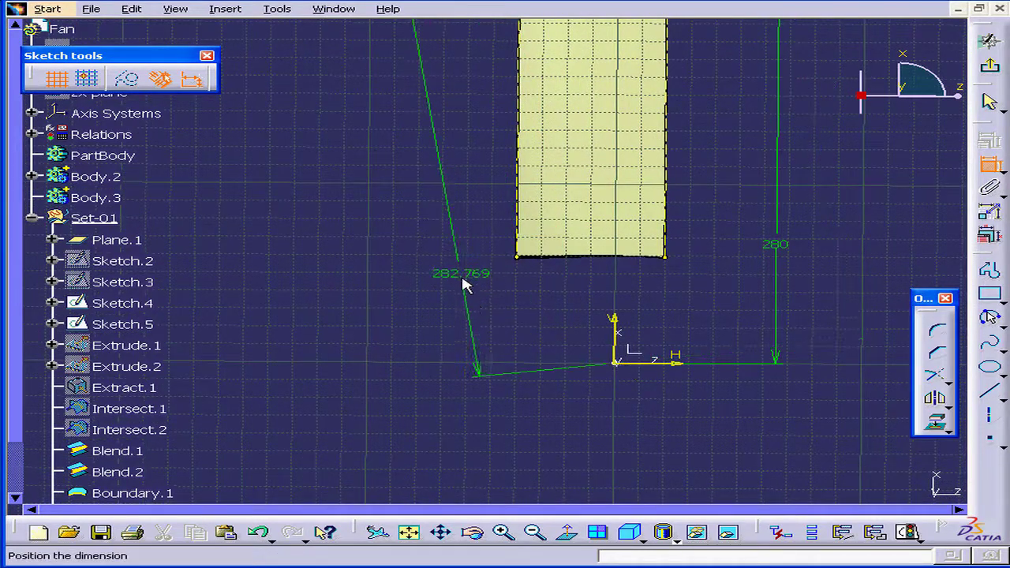
right_click(474, 282)
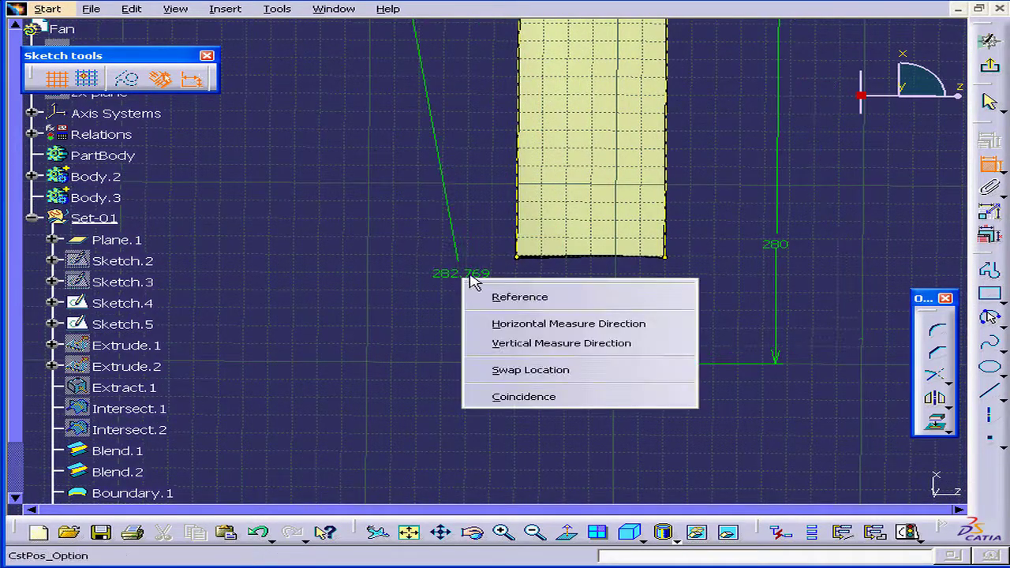
click(545, 345)
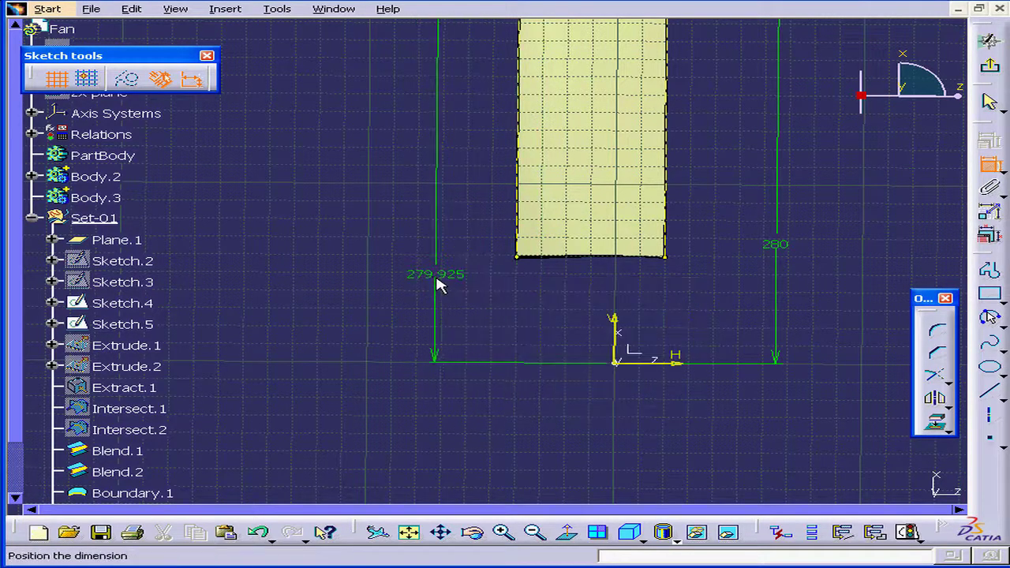
click(466, 281)
double_click(438, 274)
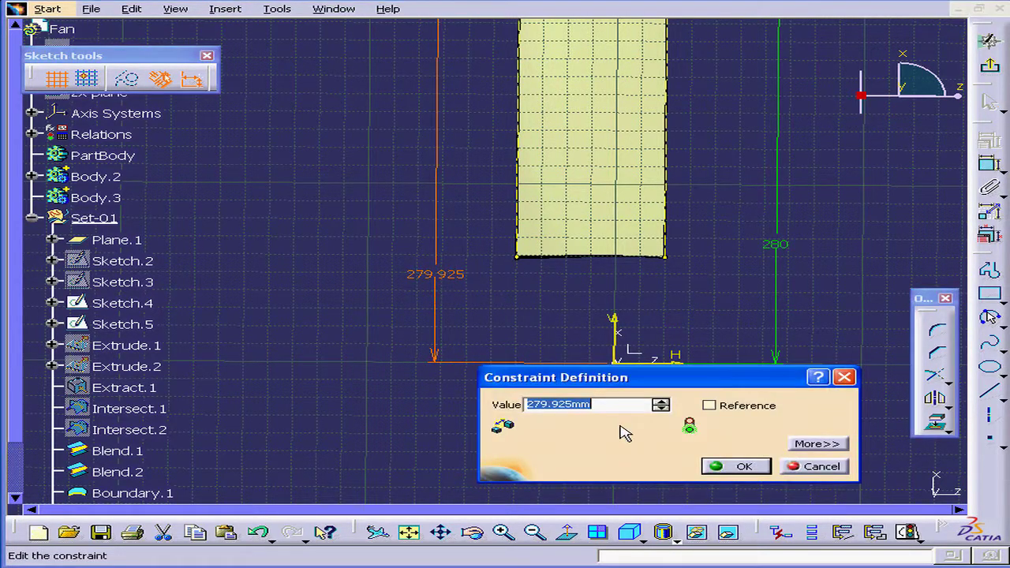
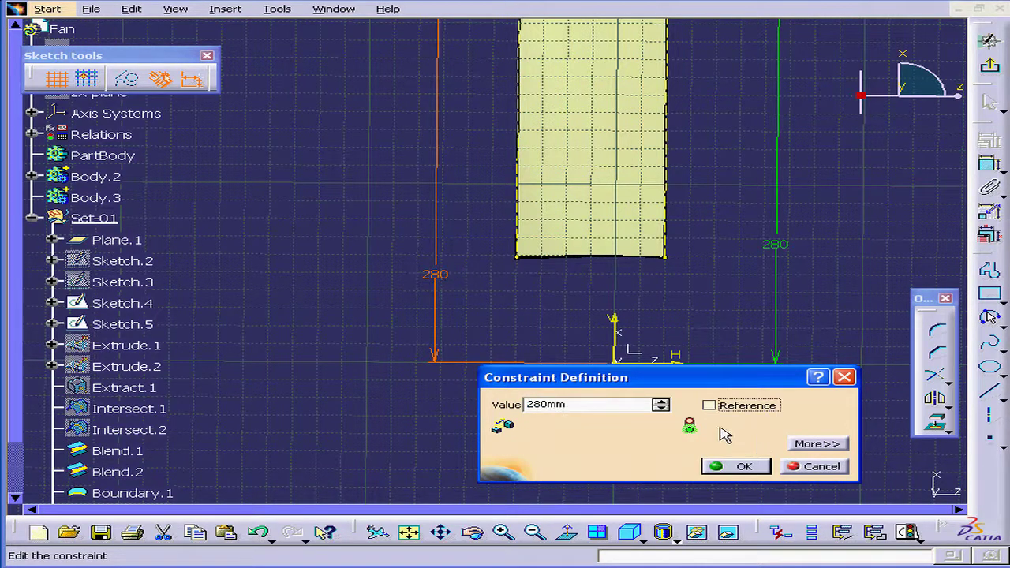
click(735, 467)
Step: Constrain the arc's radius to 50 mm and exit the sketch
mouse_move(621, 327)
middle_down()
mouse_move(706, 234)
mouse_move(687, 247)
mouse_move(660, 338)
middle_up()
click(742, 153)
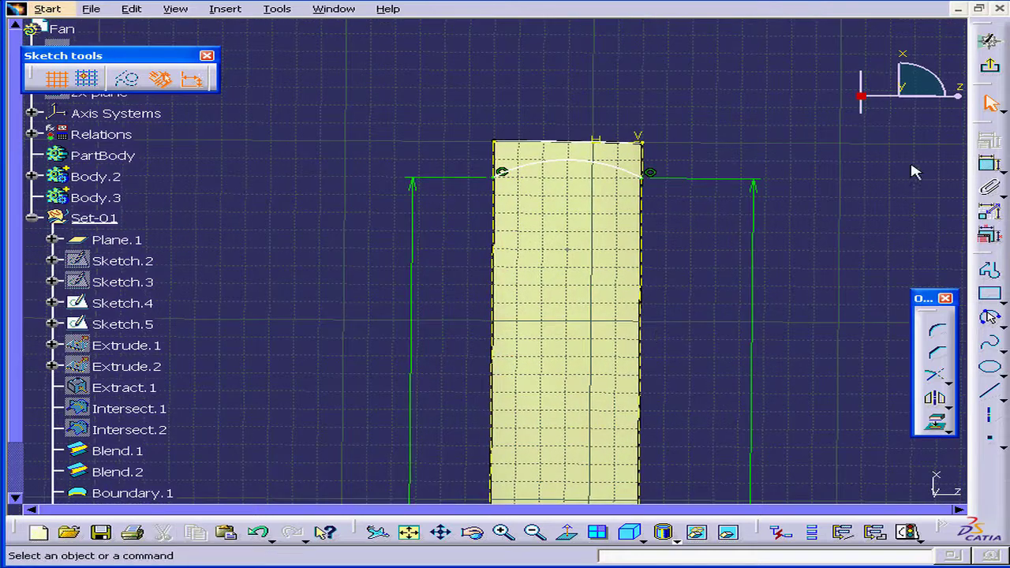
click(990, 163)
click(620, 175)
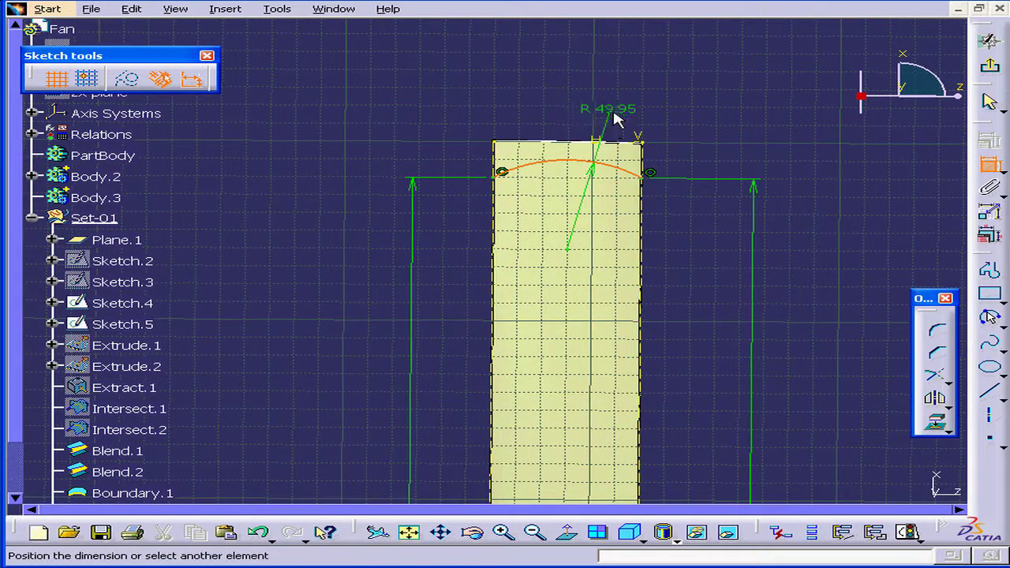
click(649, 113)
double_click(631, 106)
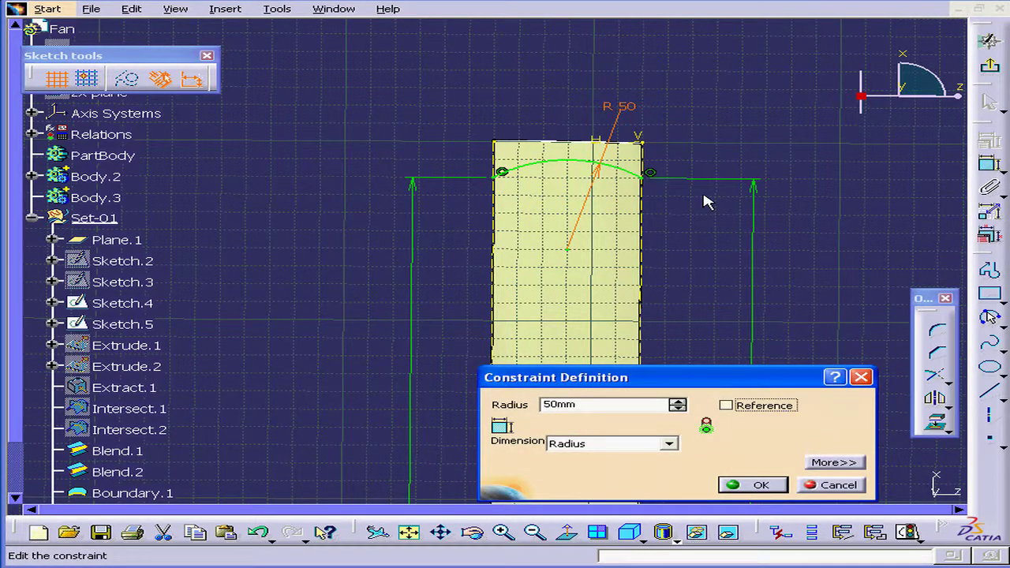
click(754, 485)
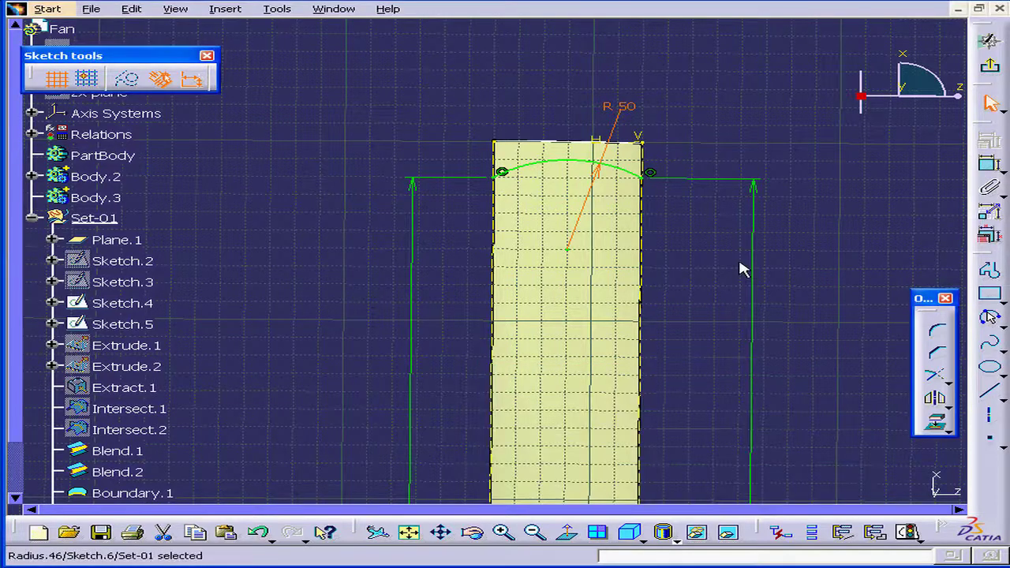
click(990, 67)
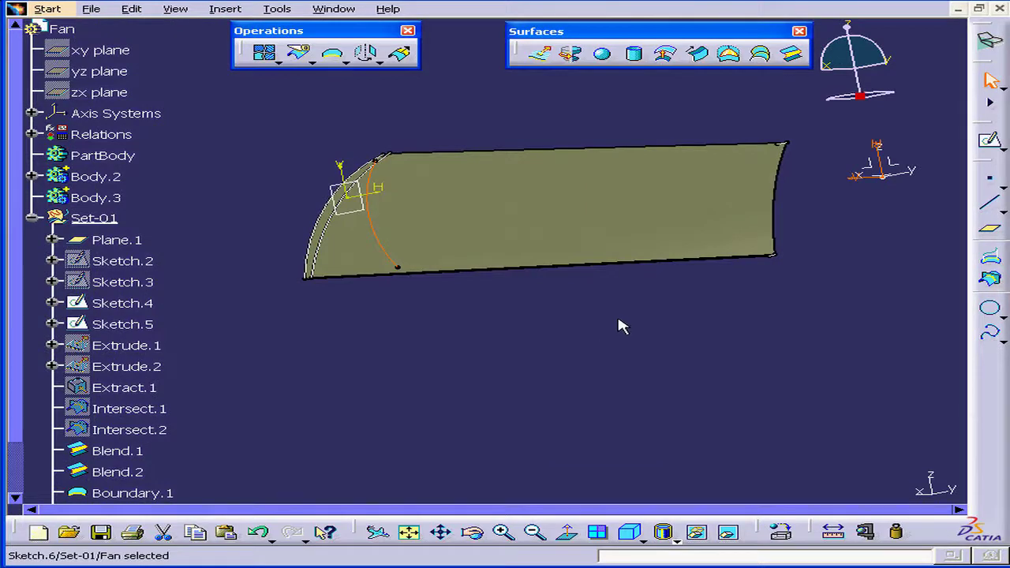
Step: Start a revolution surface using the arc sketch Sketch.6 as profile and the Z axis as revolution axis
middle_drag(621, 326, 579, 316)
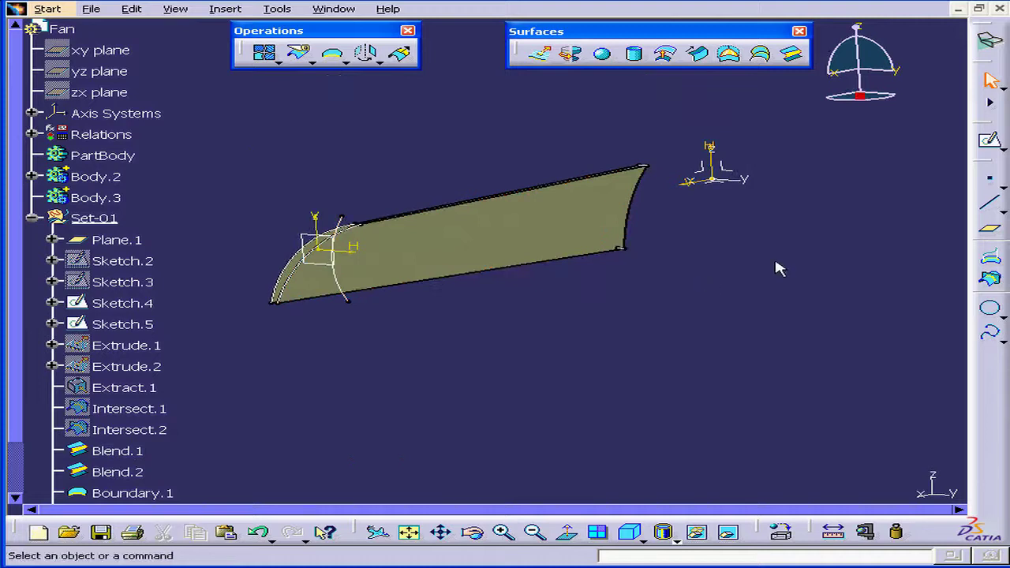
click(572, 53)
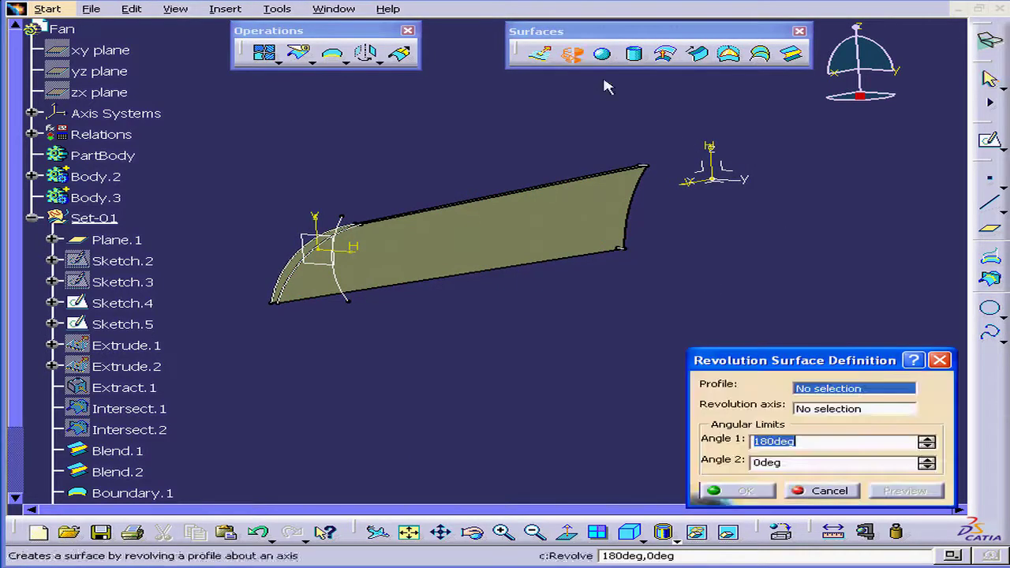
mouse_move(670, 274)
middle_down()
mouse_move(634, 203)
mouse_move(625, 212)
middle_up()
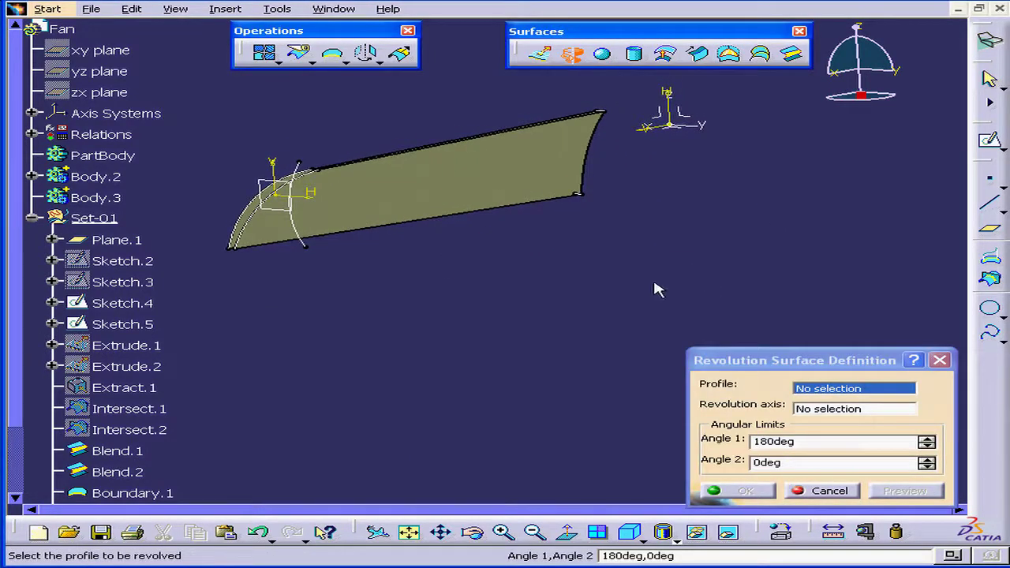
click(314, 244)
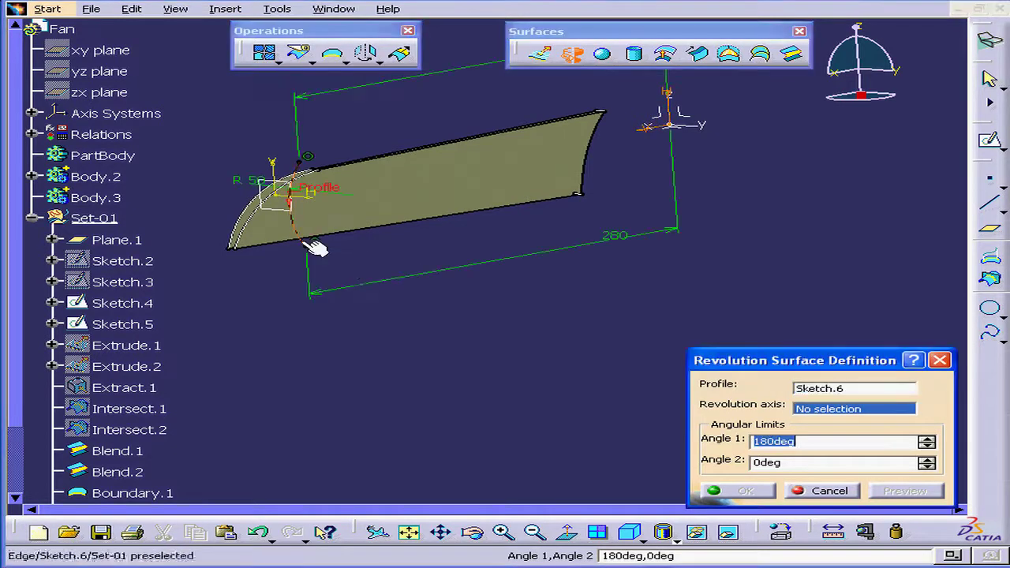
middle_drag(596, 287, 586, 324)
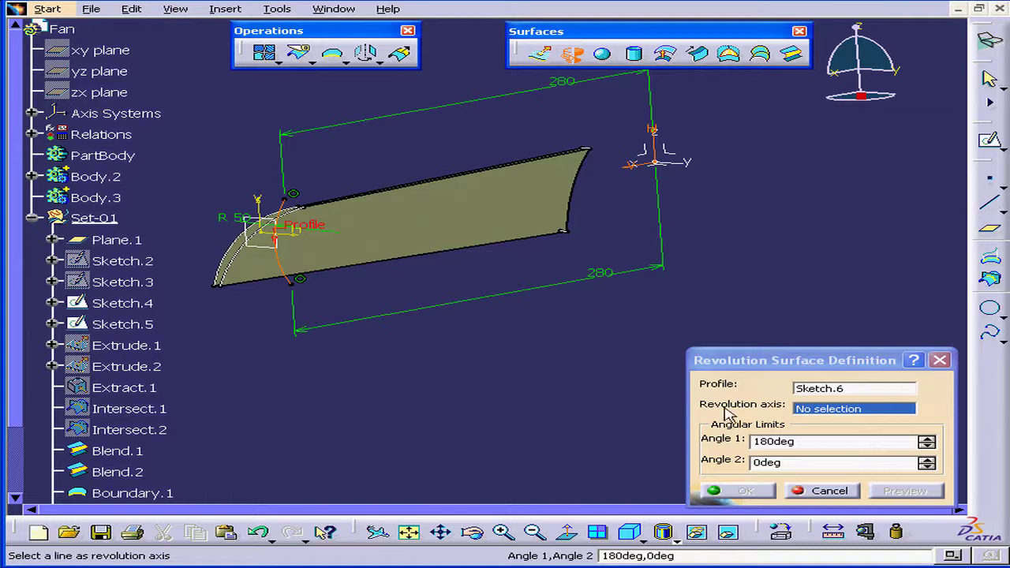
right_click(823, 416)
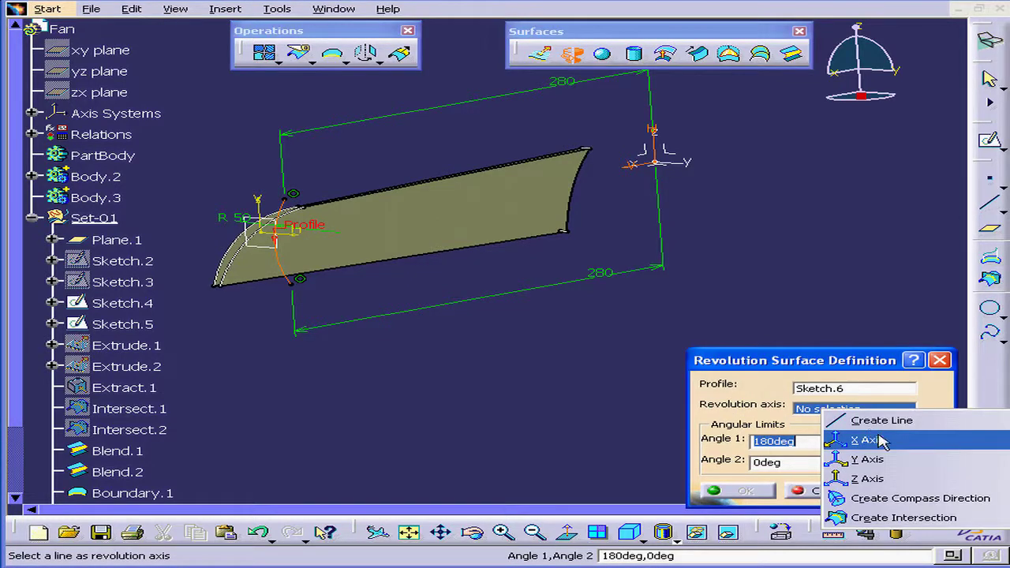
click(891, 477)
Step: Set the revolution's angular limits to 14 deg and 16 deg so the surface extends past both sides of the blade, and create it
middle_drag(779, 276, 649, 296)
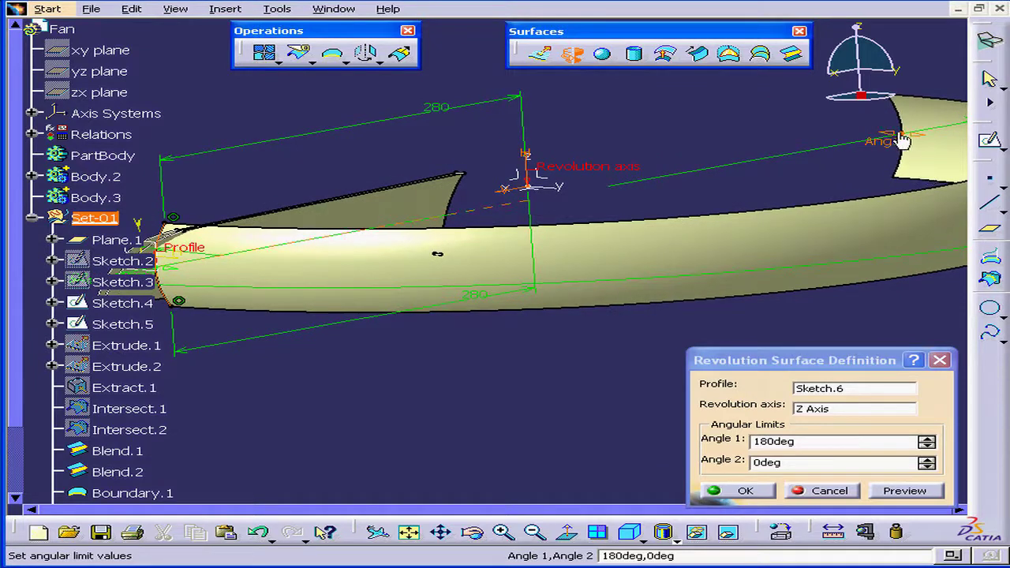
drag(903, 140, 304, 284)
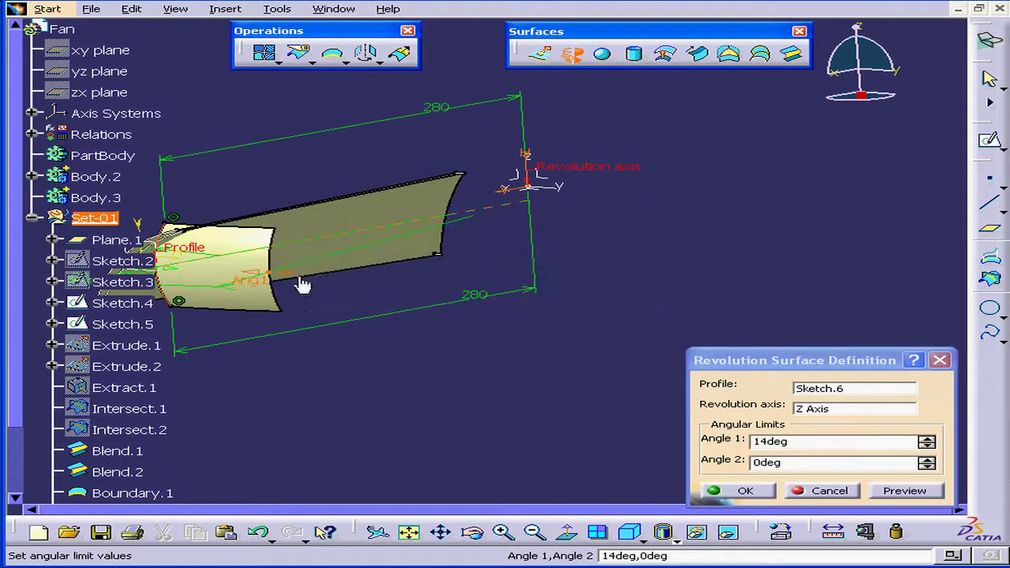
middle_drag(304, 284, 525, 286)
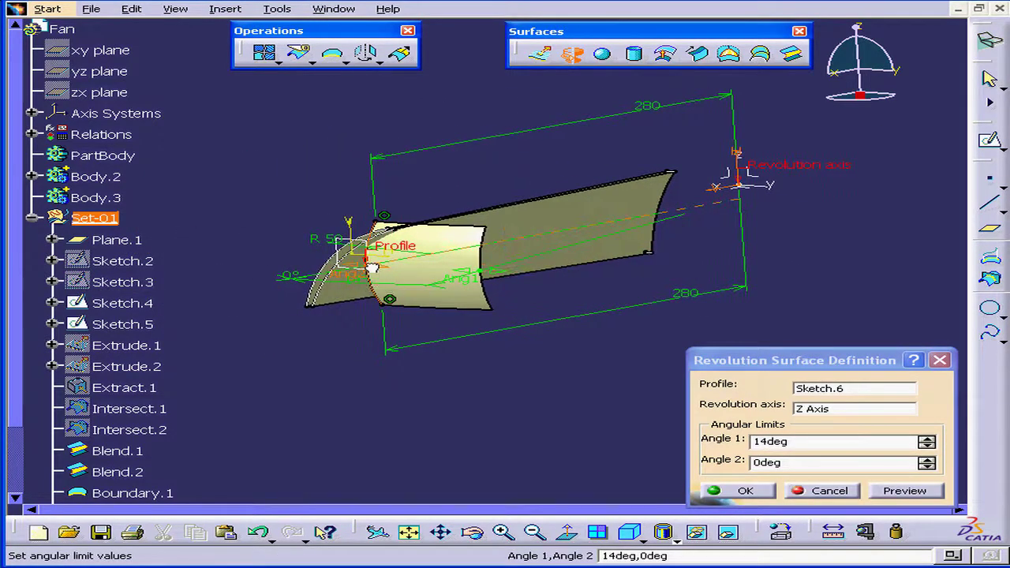
drag(372, 268, 270, 254)
middle_drag(418, 311, 509, 350)
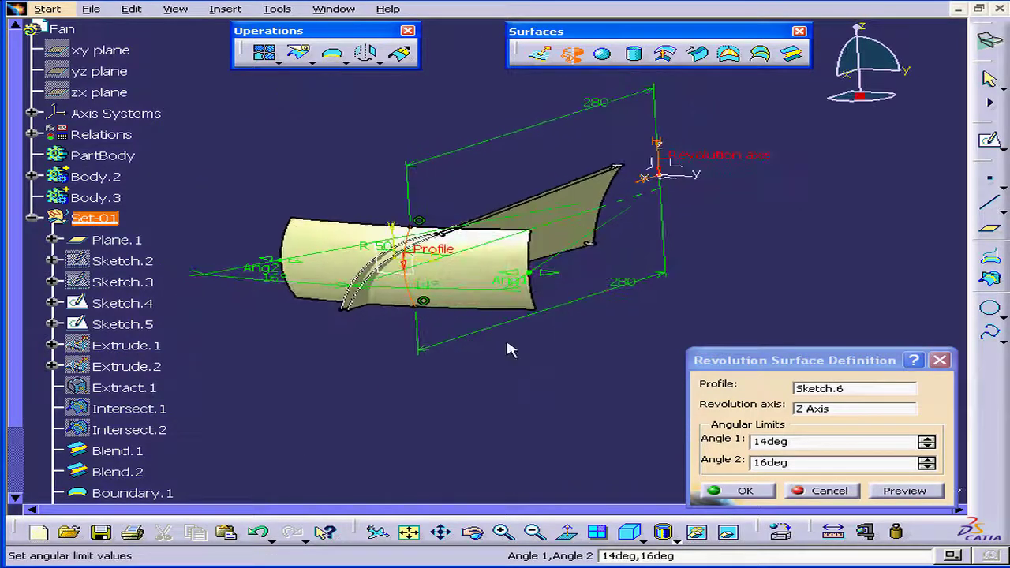
click(745, 491)
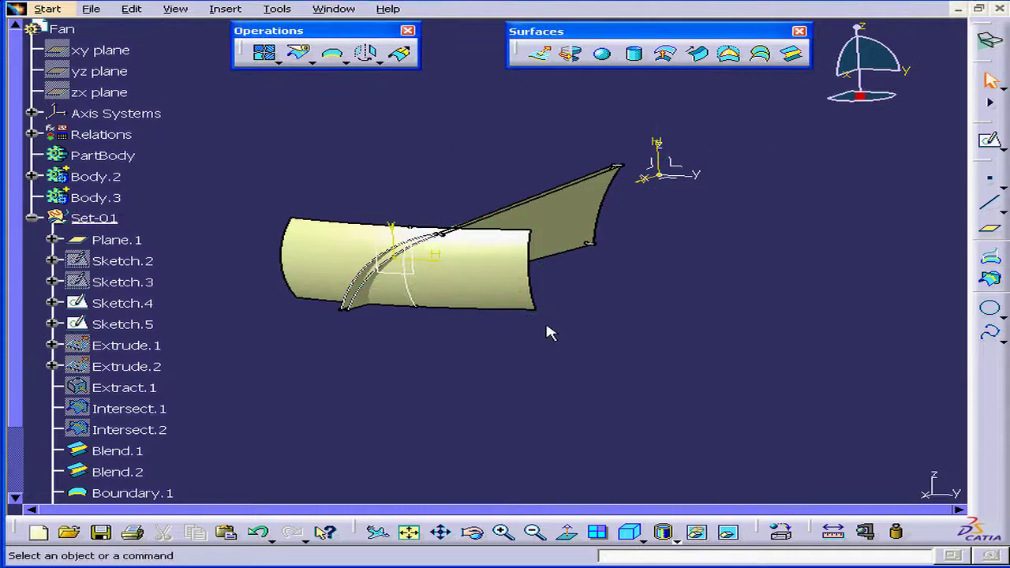
Step: Trim Blend.1 with the revolved surface Revolute.1, keeping the blade face and the revolved portion extending past Blend.2
click(313, 63)
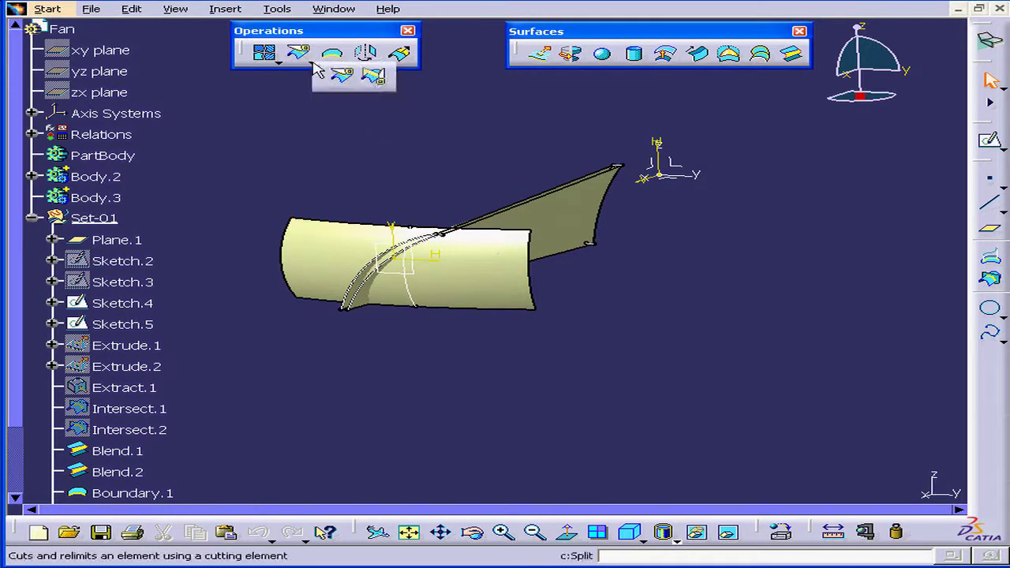
click(375, 76)
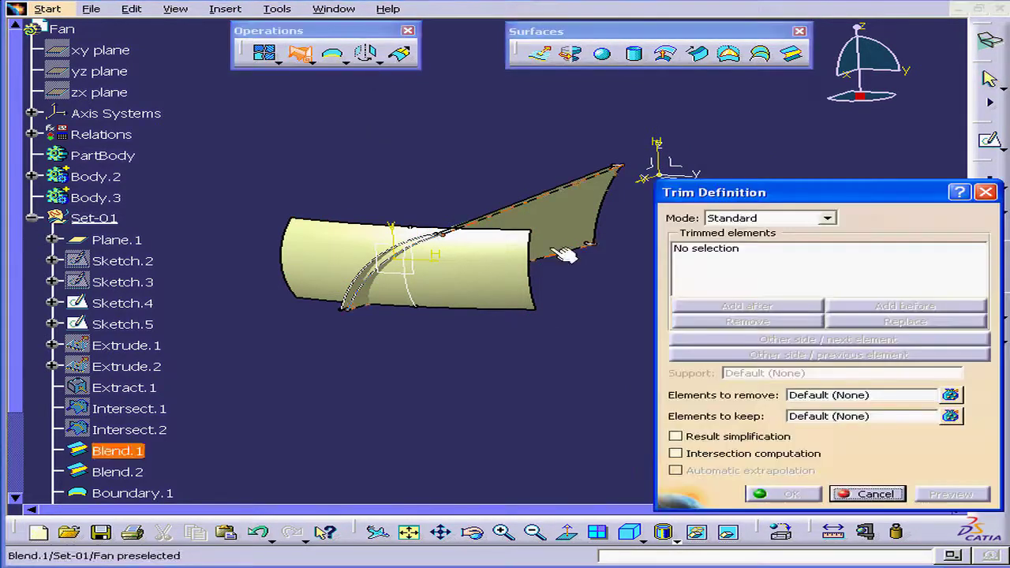
middle_drag(439, 258, 445, 236)
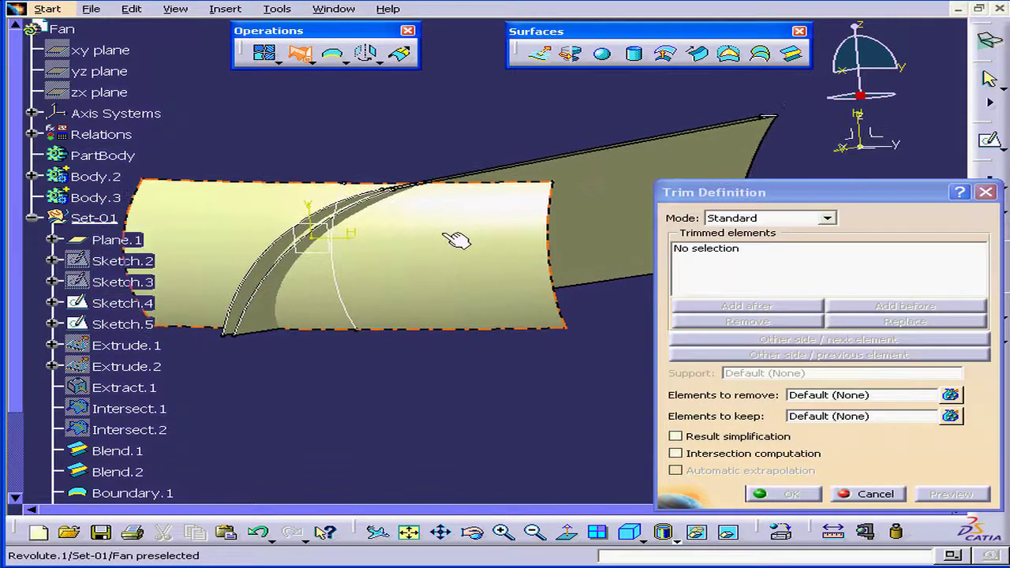
click(614, 205)
click(228, 251)
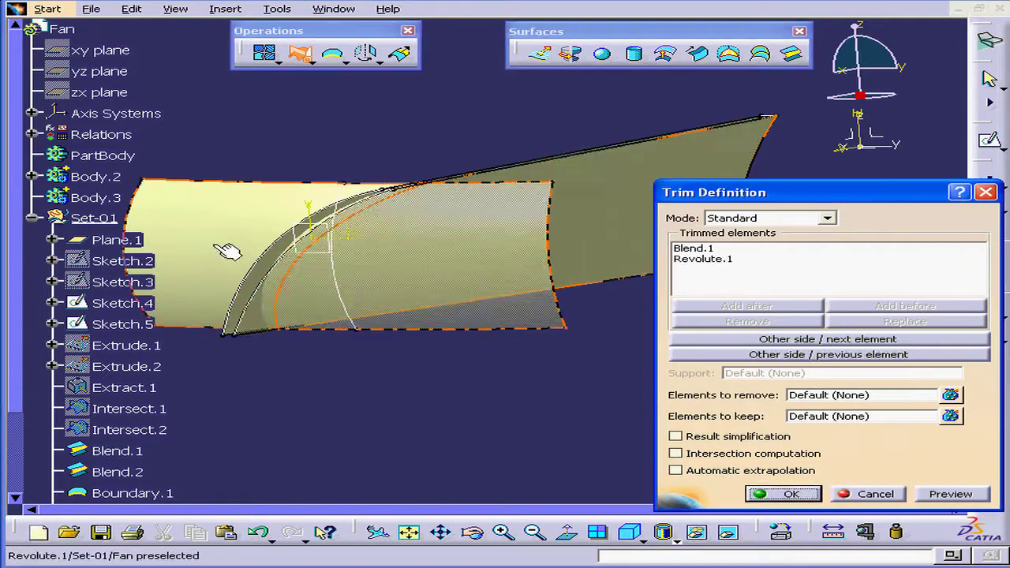
middle_drag(492, 268, 553, 345)
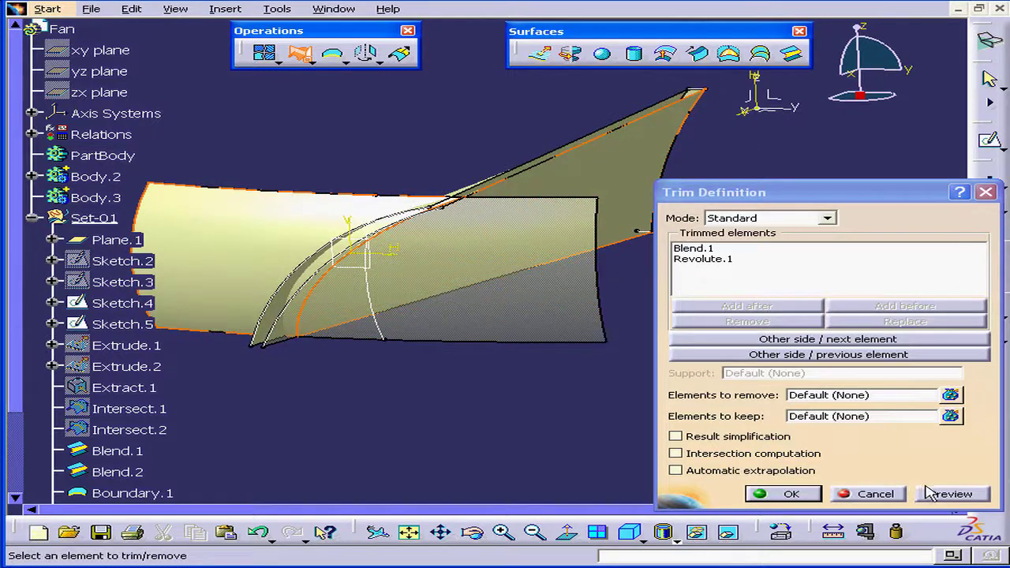
click(790, 494)
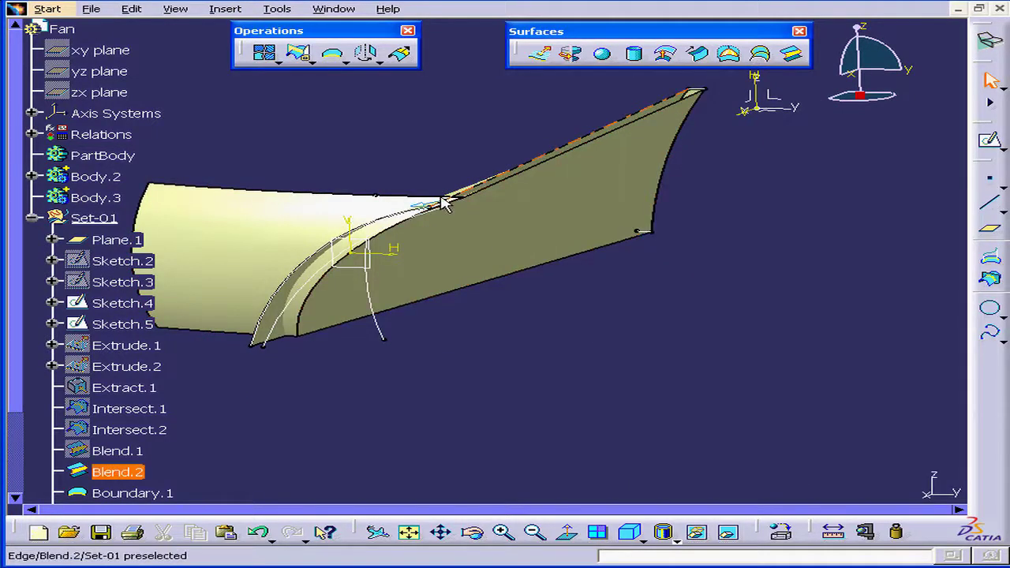
Step: Trim Blend.2 with Trim.1, switching the kept sides so only the blade faces and the tip strip between them remain
click(301, 55)
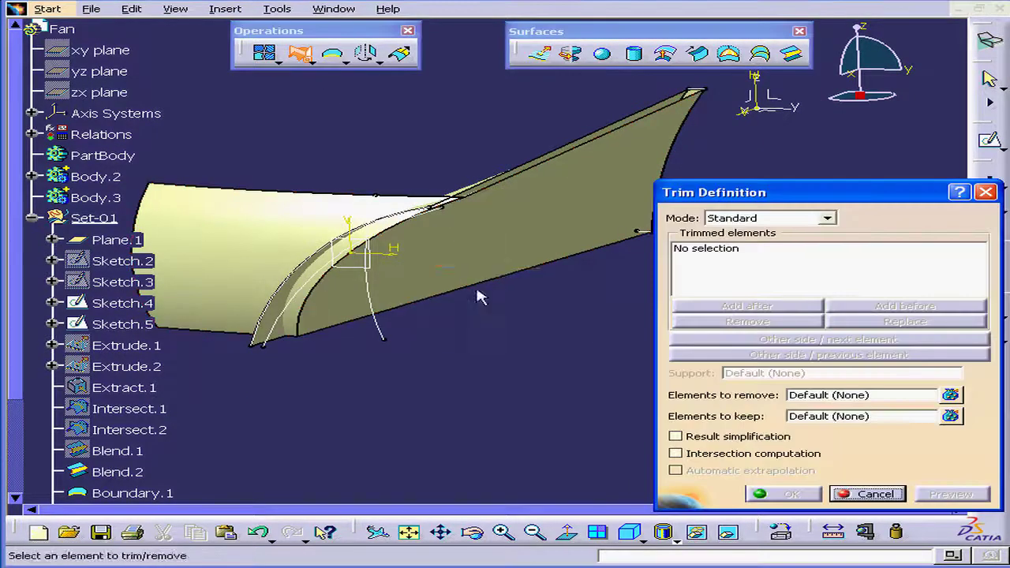
middle_drag(481, 293, 535, 190)
click(484, 153)
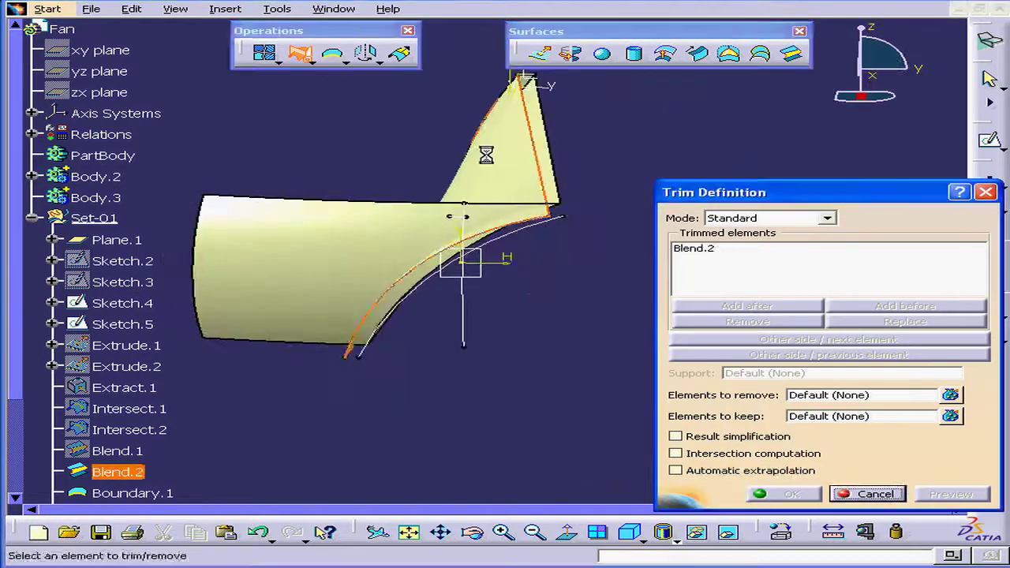
click(402, 292)
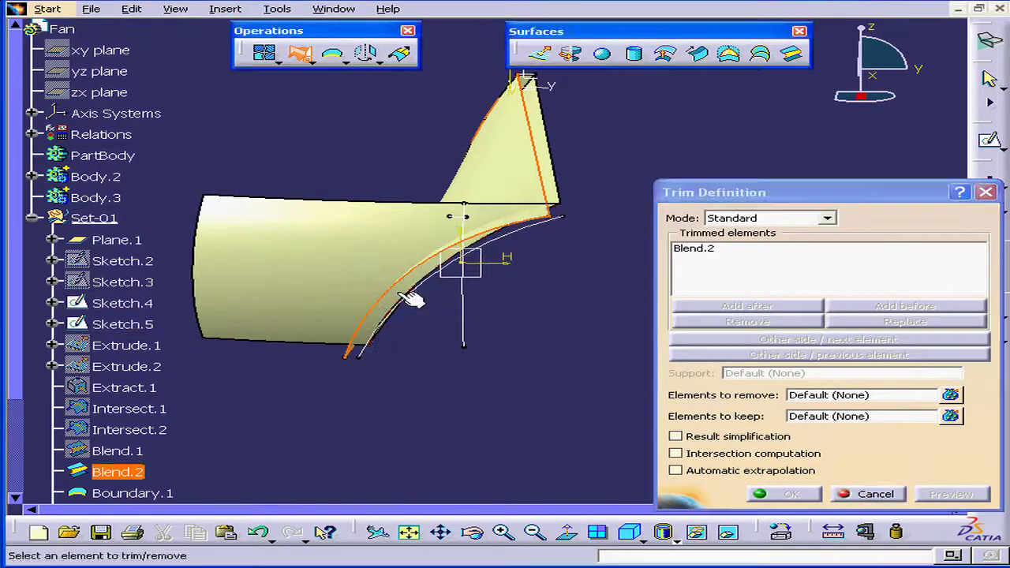
click(363, 279)
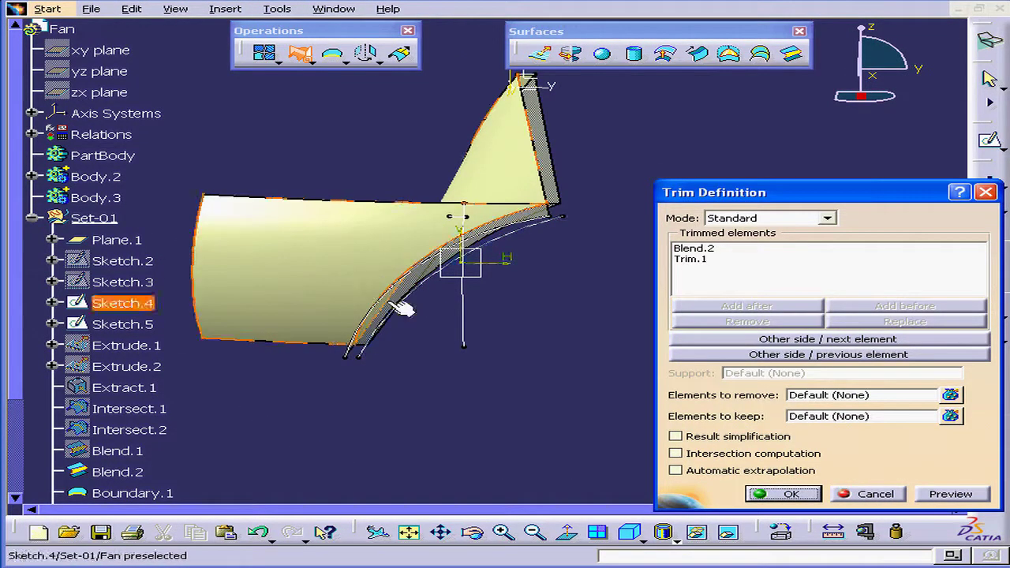
click(707, 357)
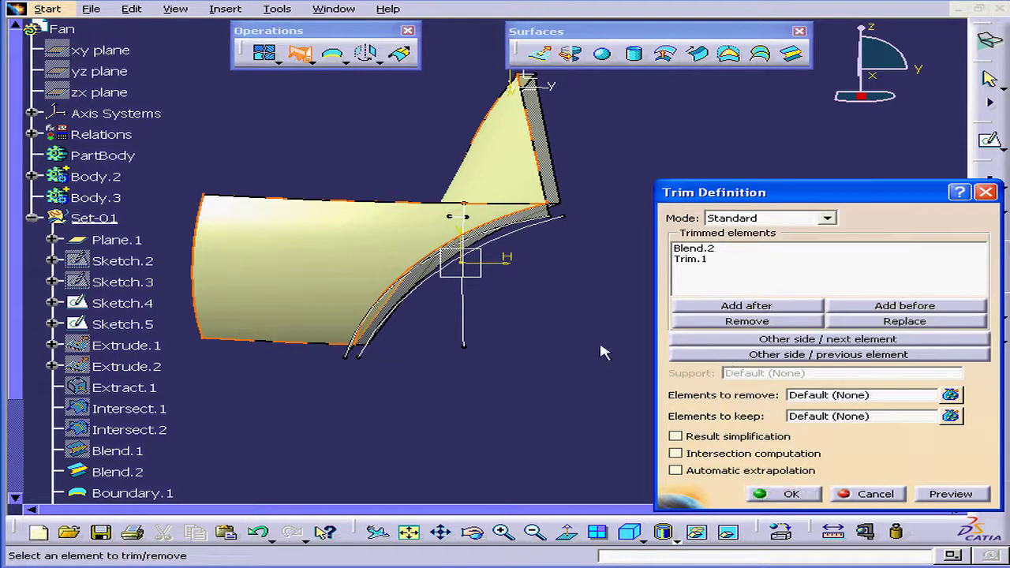
click(559, 161)
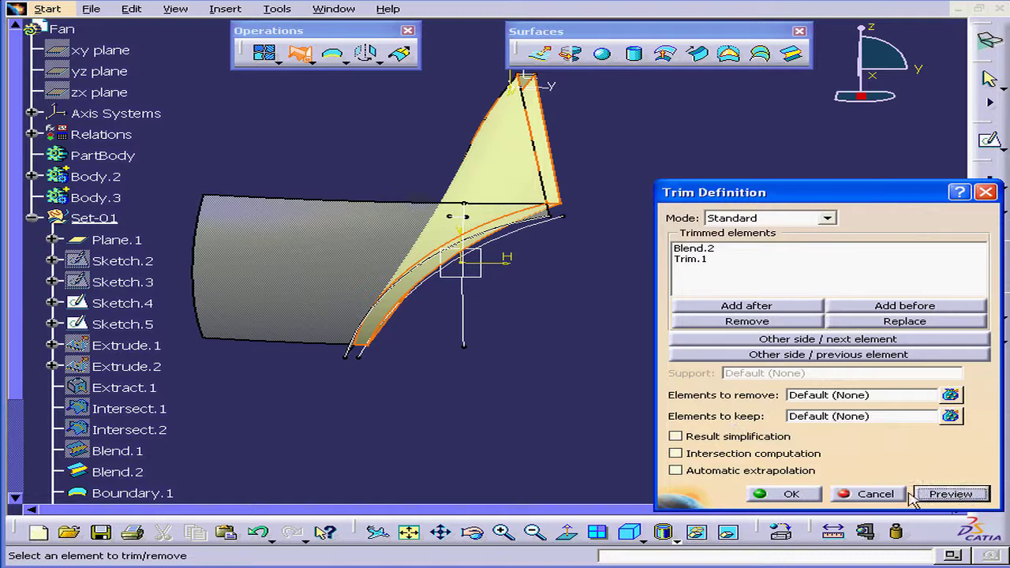
click(792, 494)
Step: Hide the construction sketches Sketch.4, Sketch.5 and Sketch.6 around the blade
middle_drag(601, 278, 484, 306)
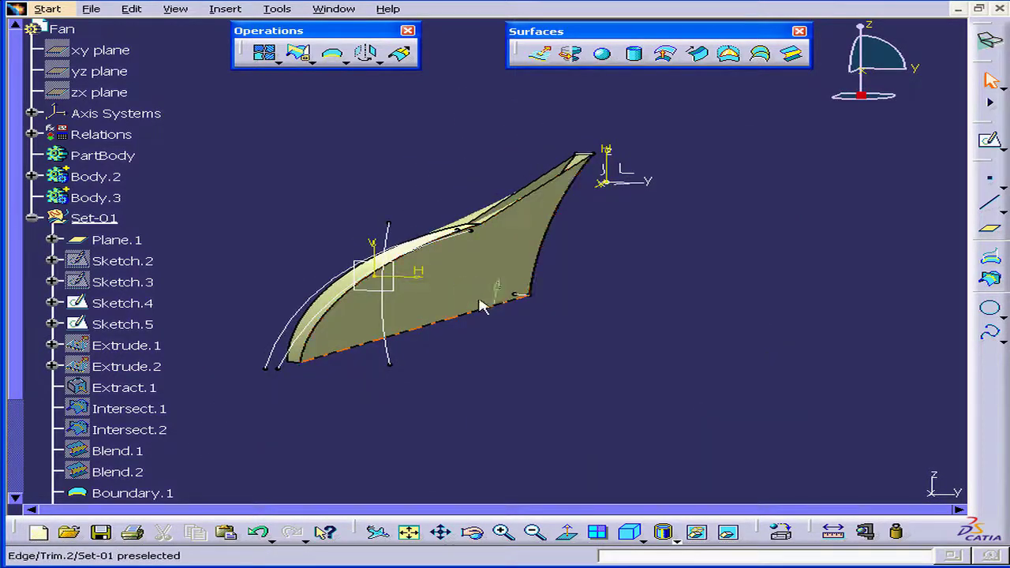
right_click(286, 358)
click(350, 407)
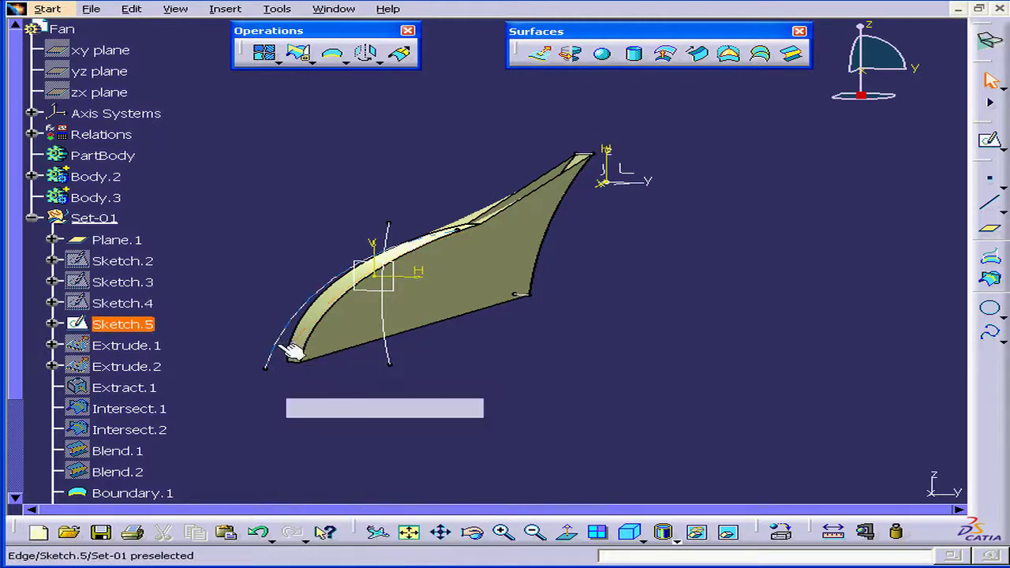
right_click(280, 348)
click(347, 391)
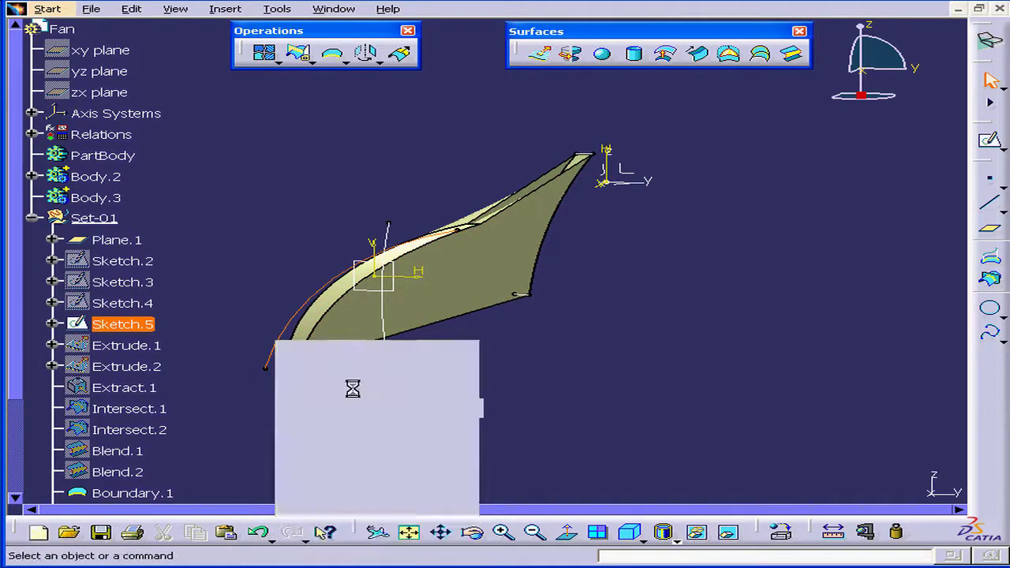
right_click(399, 359)
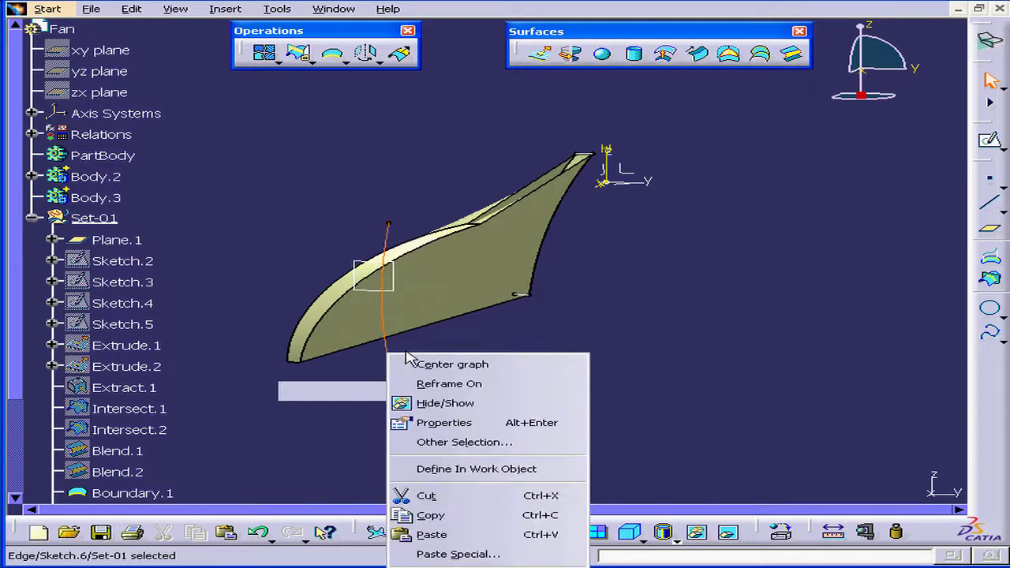
click(480, 403)
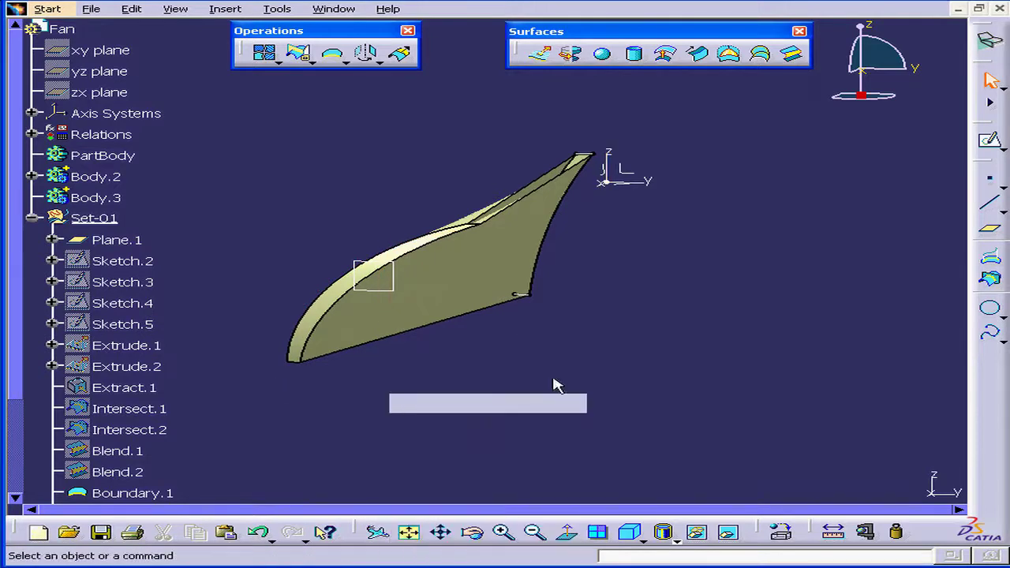
Step: Hide the boundary curves Boundary.1 and Boundary.2 at the blade's root end
right_click(537, 300)
click(579, 342)
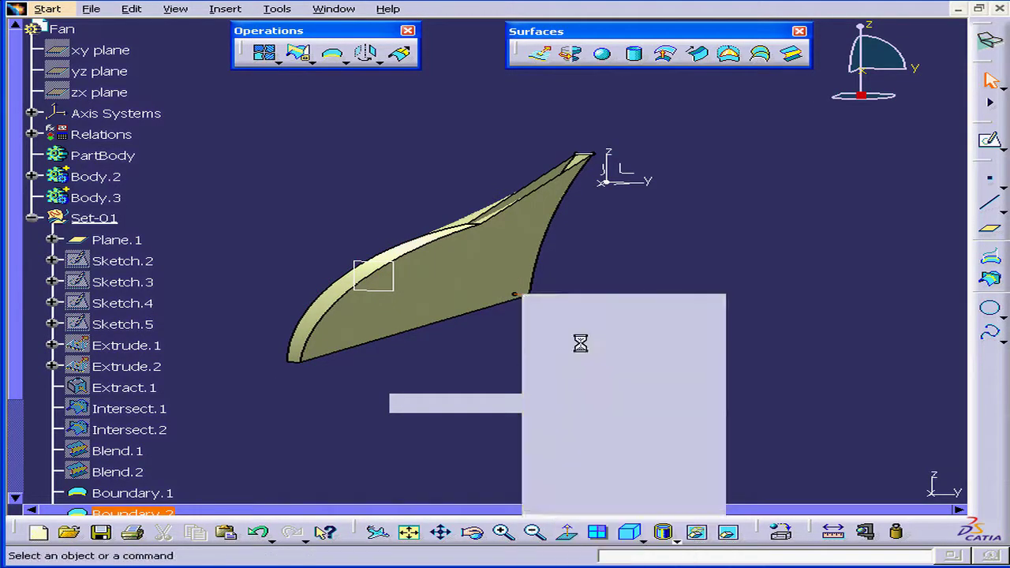
right_click(600, 158)
click(646, 205)
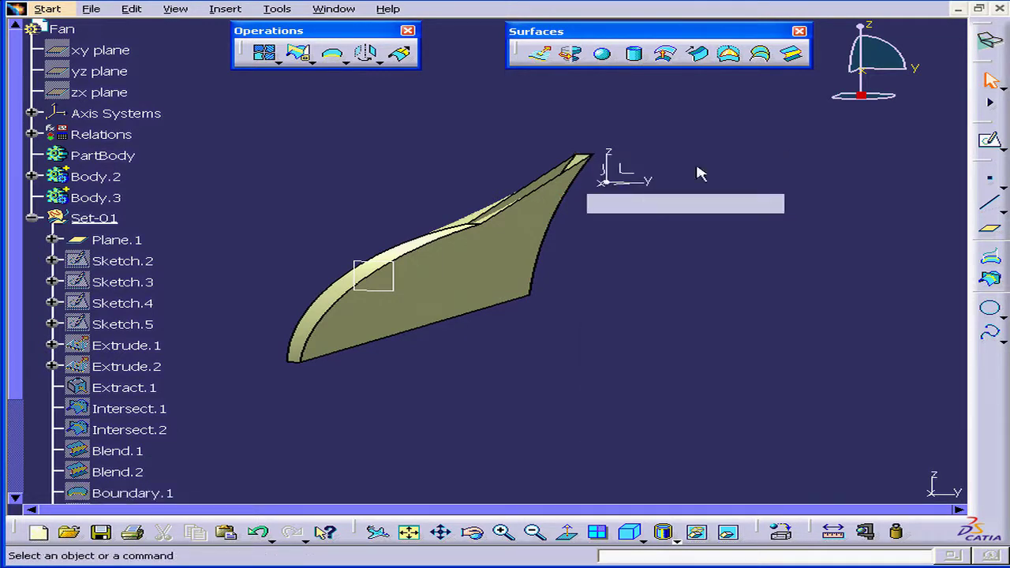
Step: Close the blade's open upper long side with a Fill surface bounded by three Trim.2 edges and one Fill.1 edge
click(731, 55)
middle_click(492, 255)
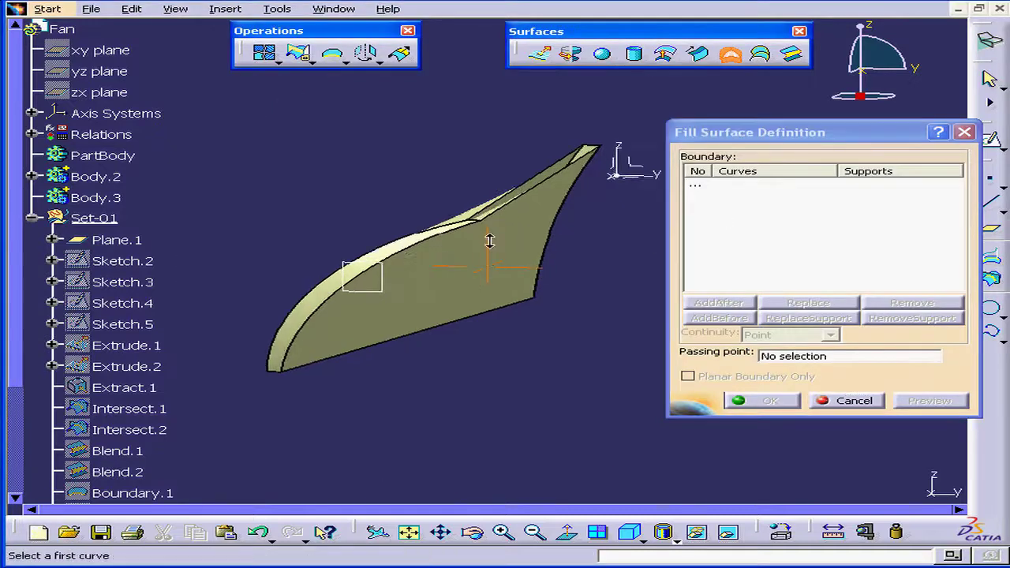
middle_drag(470, 263, 422, 355)
click(402, 361)
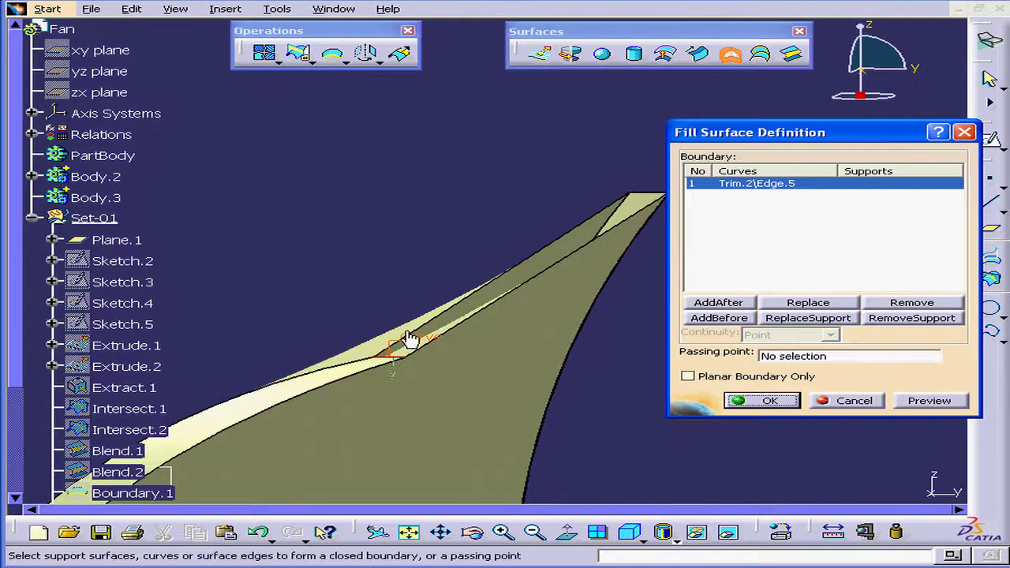
click(440, 330)
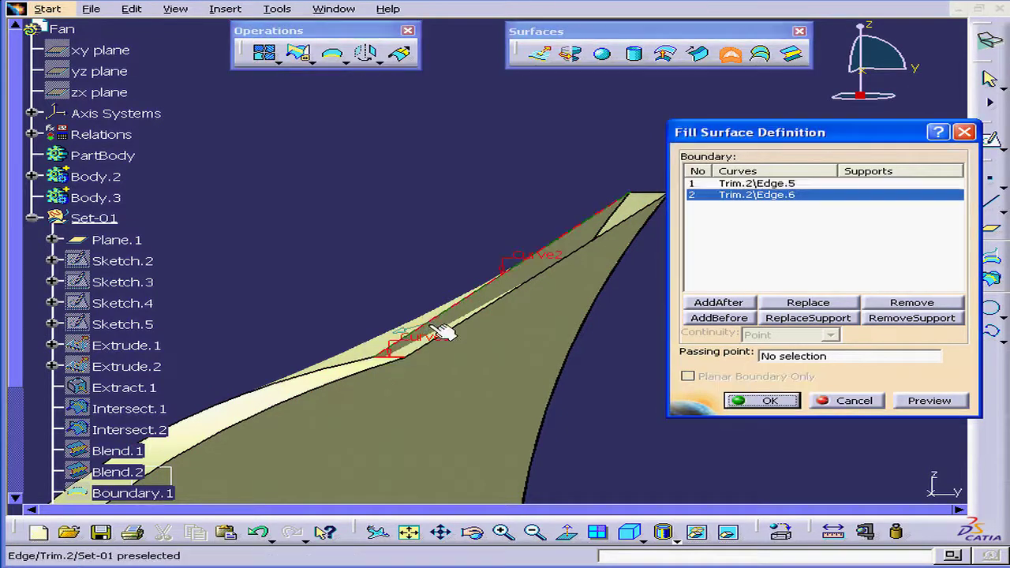
click(639, 193)
click(631, 229)
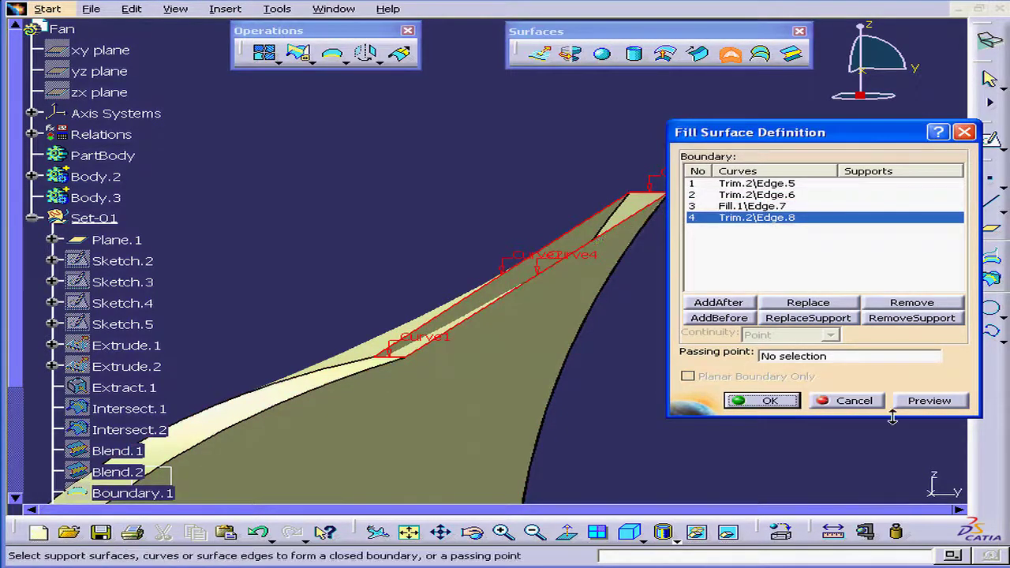
click(932, 403)
click(769, 401)
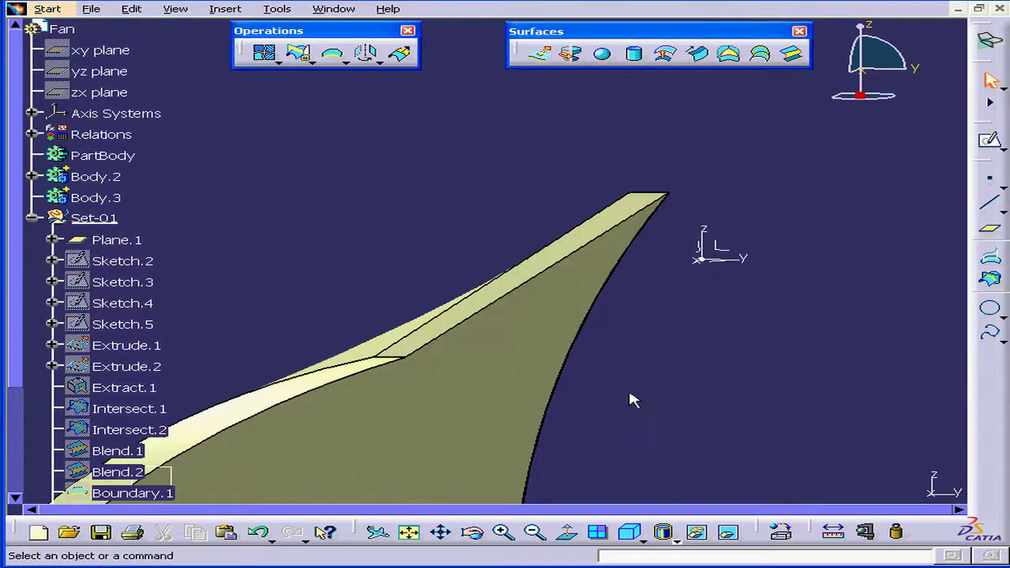
Step: Close the blade's opposite open long side with another Fill surface bounded by three Trim.2 edges and one Fill.1 edge
middle_drag(580, 295, 532, 227)
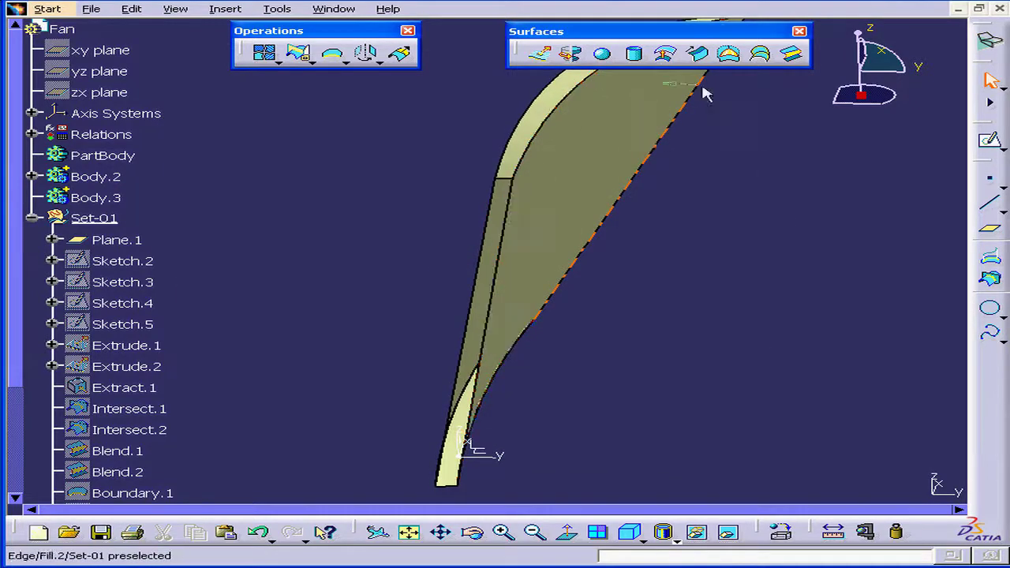
click(731, 55)
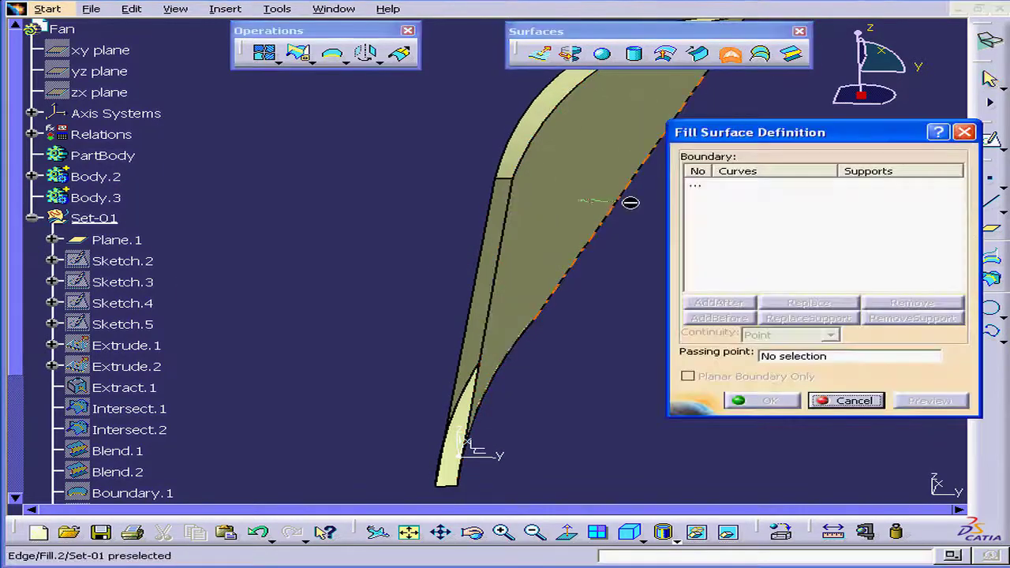
click(513, 181)
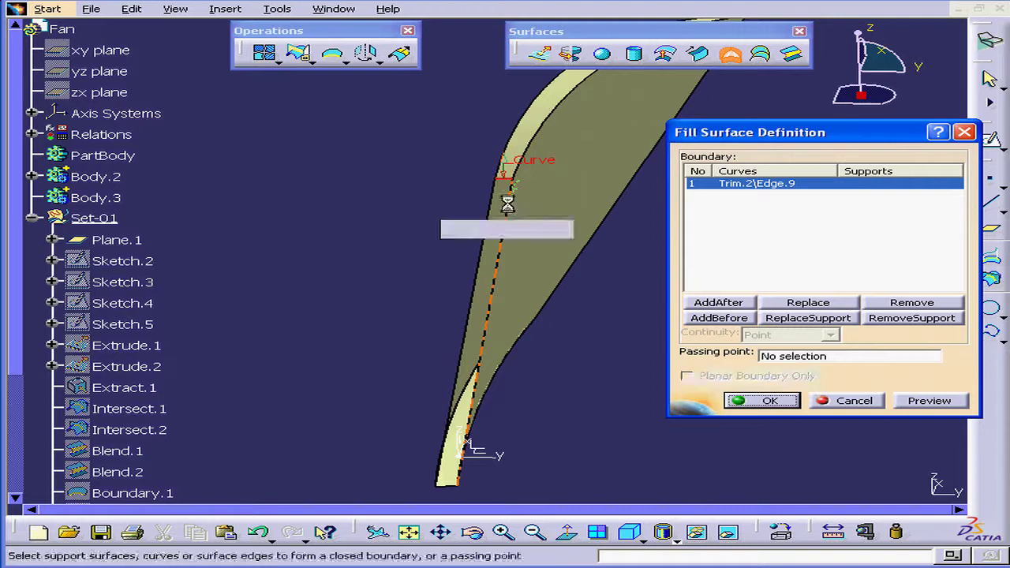
click(507, 208)
click(461, 486)
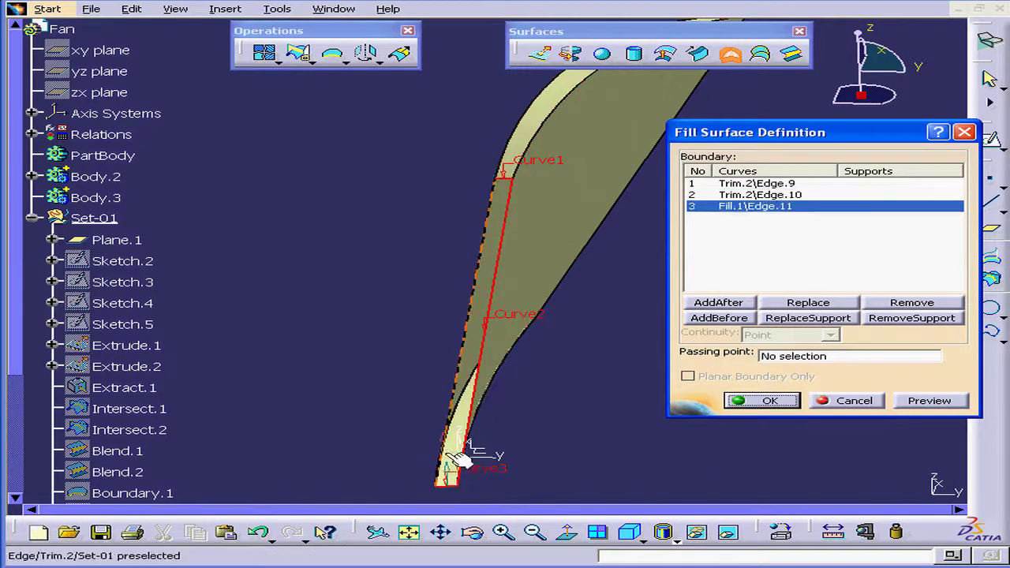
click(441, 448)
middle_drag(484, 350, 443, 321)
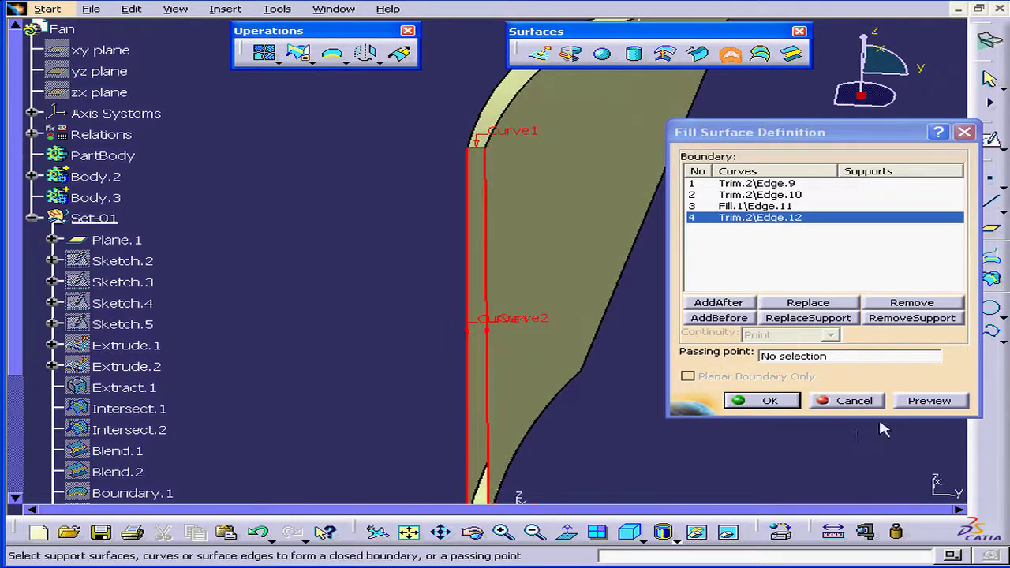
click(945, 401)
middle_drag(502, 355, 401, 313)
click(772, 404)
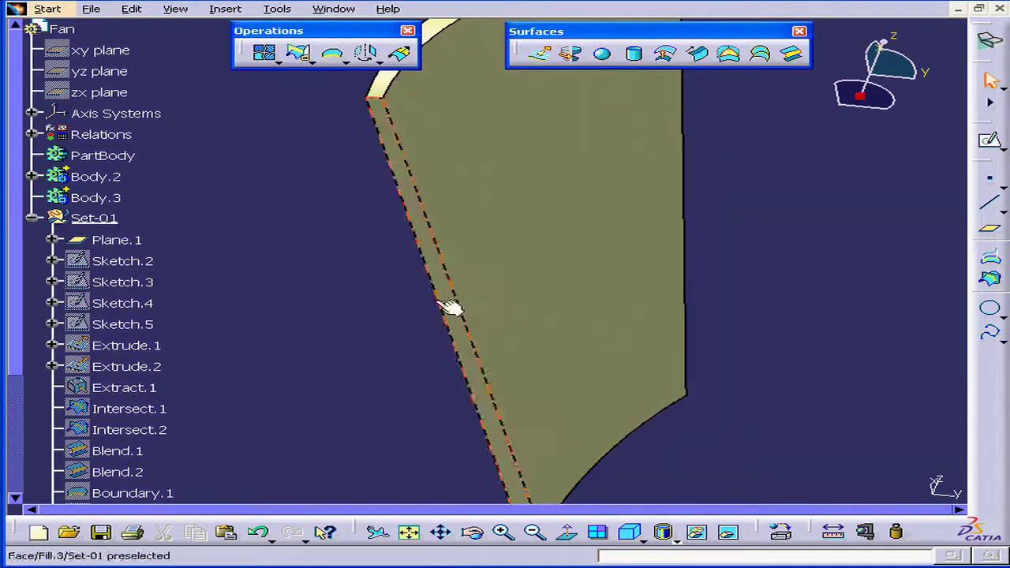
middle_drag(424, 282, 444, 380)
middle_drag(465, 215, 697, 118)
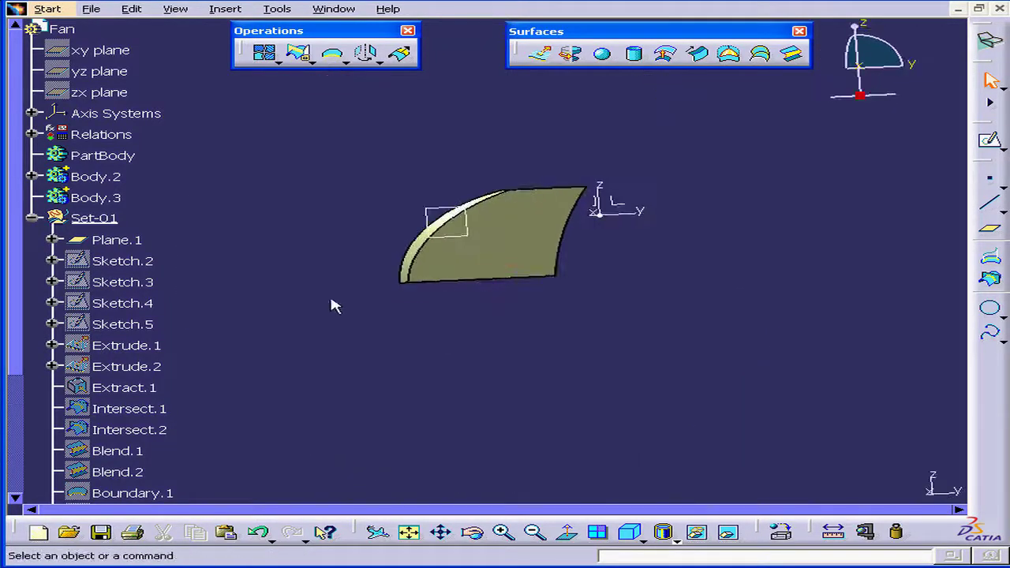
middle_drag(331, 305, 416, 303)
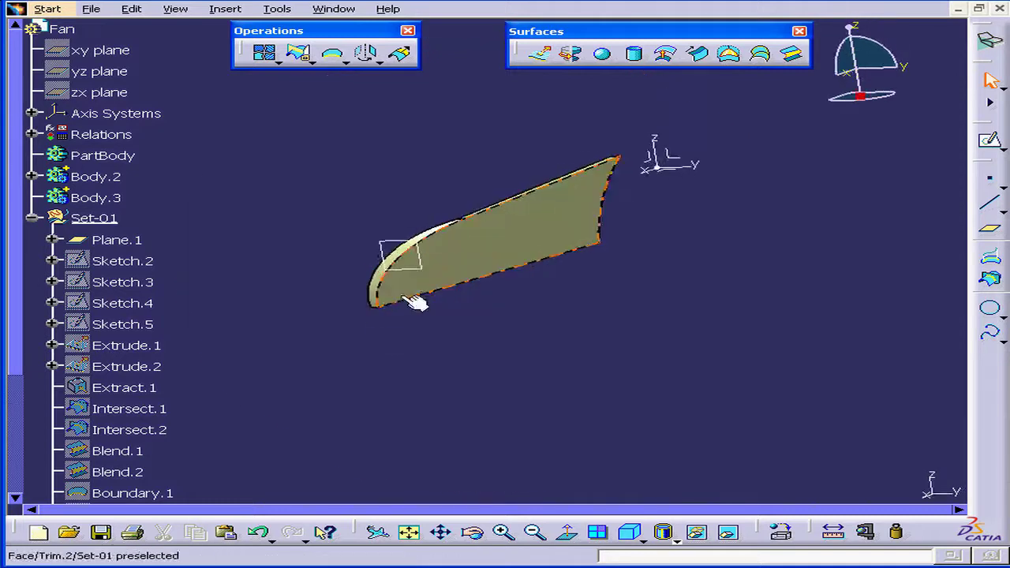